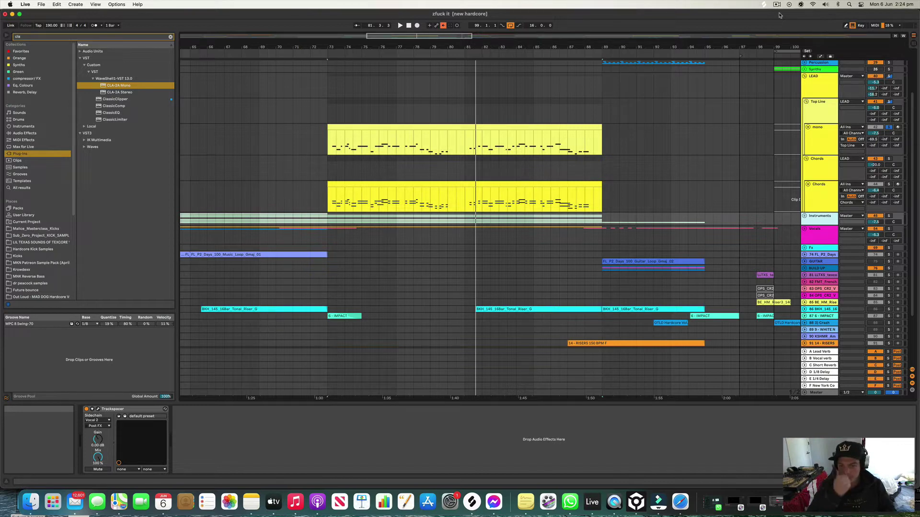
- Select the mono track's MIDI clip and play it from bar 73 to audition the top line
scroll(639, 144, "right", 1)
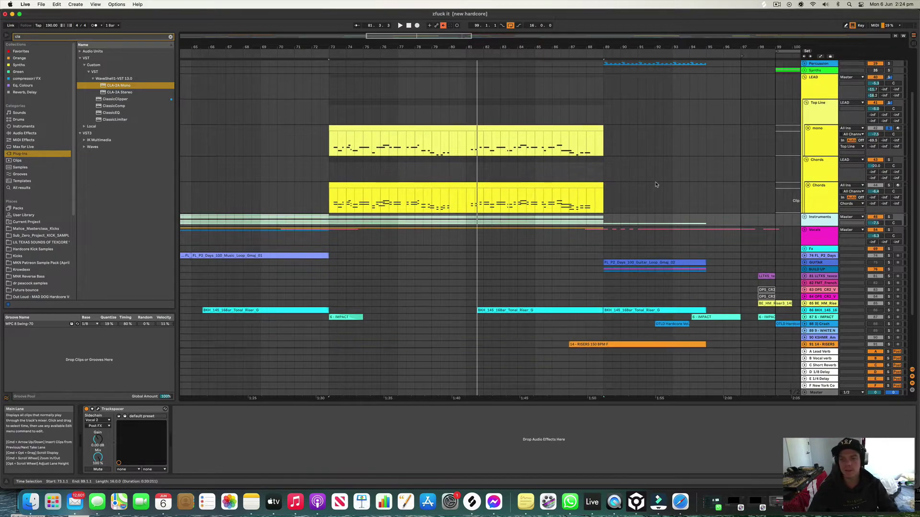
left_click(462, 127)
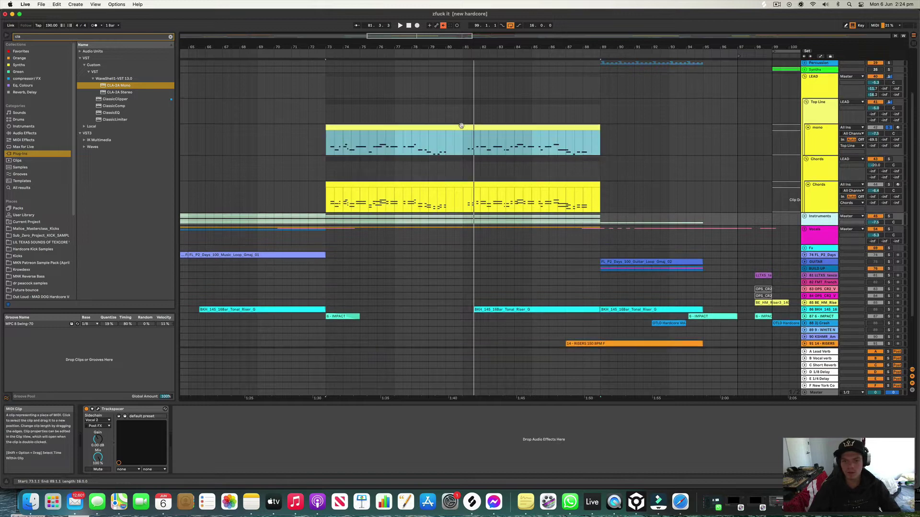
scroll(554, 87, "up", 1)
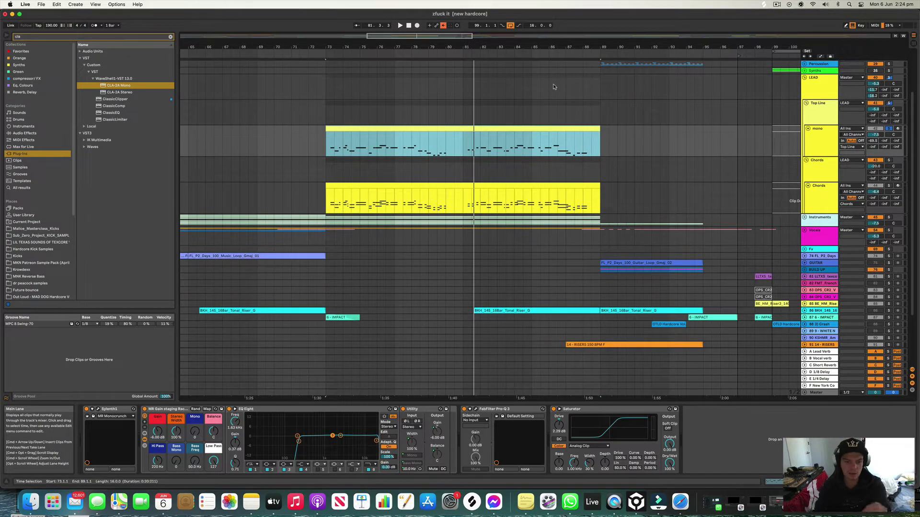
left_click(554, 409)
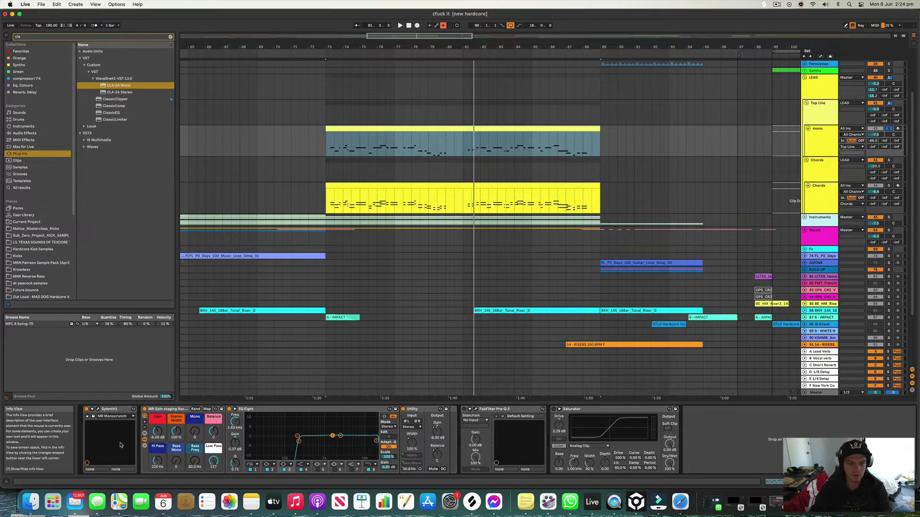
scroll(611, 281, "down", 1)
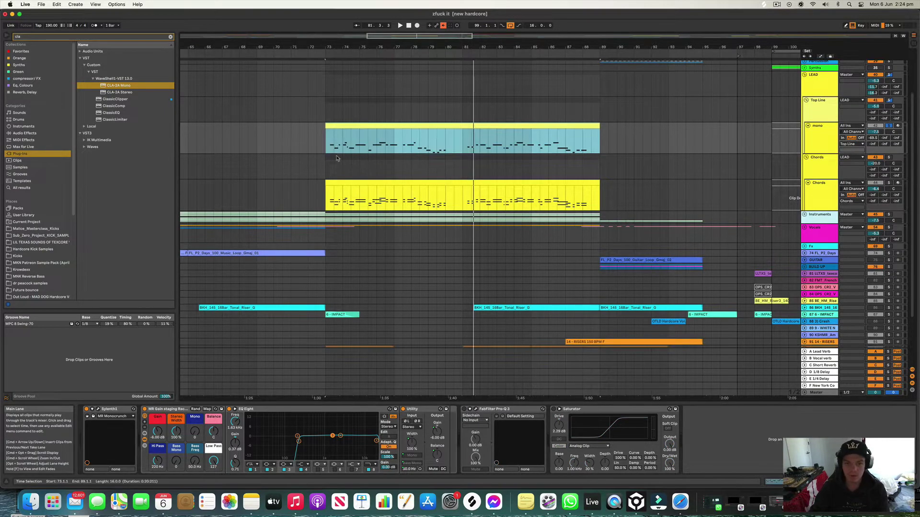
key("space")
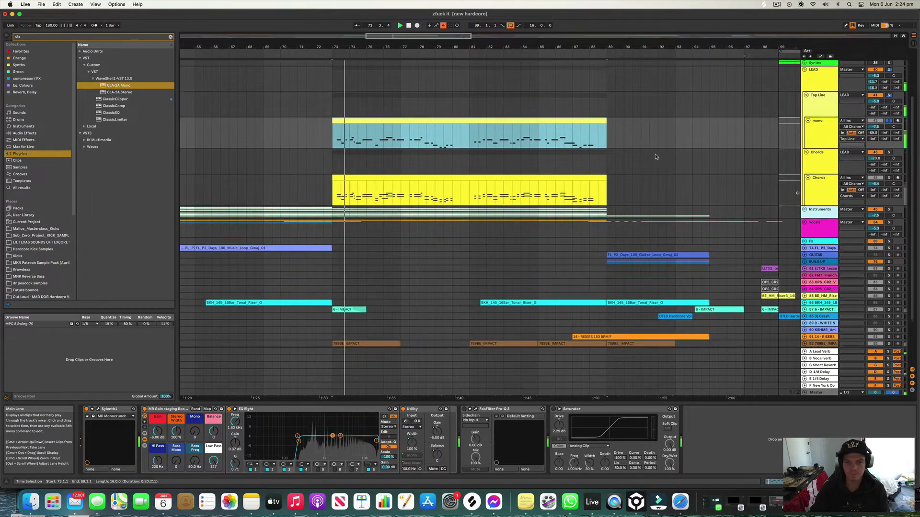
scroll(685, 159, "up", 1)
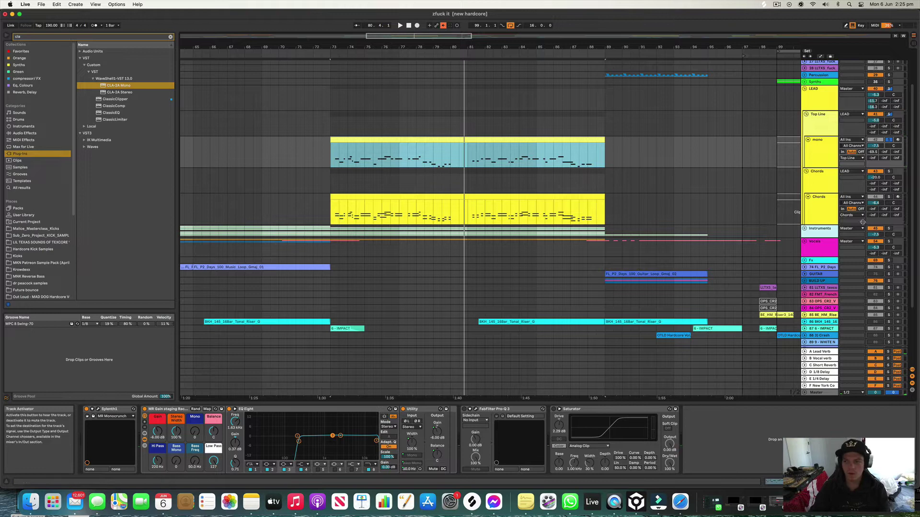
- Solo the Chords track and open its clip's notes to examine the chord pattern
left_click(505, 207)
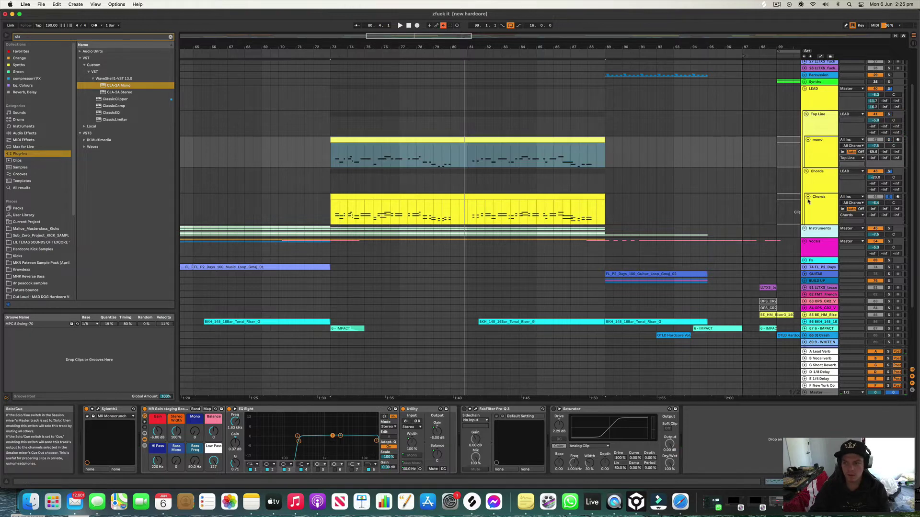
left_click(403, 197)
scroll(364, 193, "down", 1)
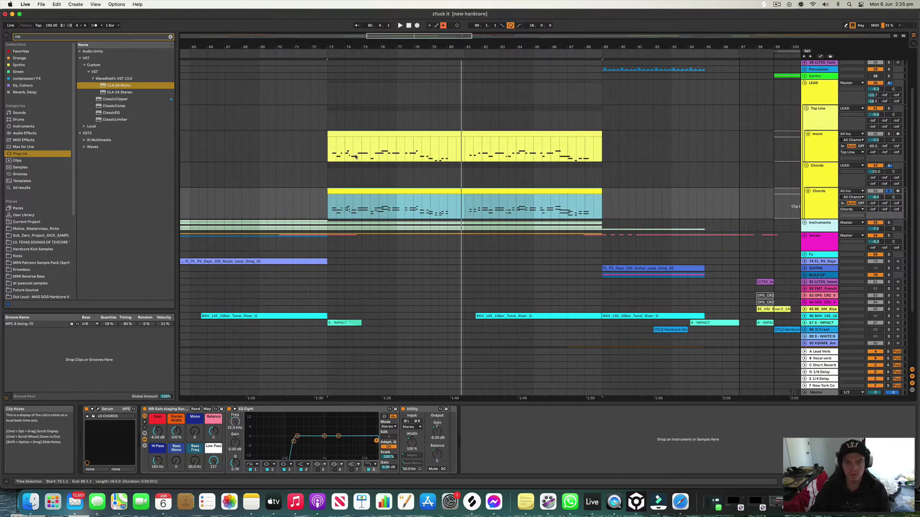
double_click(357, 191)
scroll(246, 426, "down", 2)
scroll(249, 416, "down", 1)
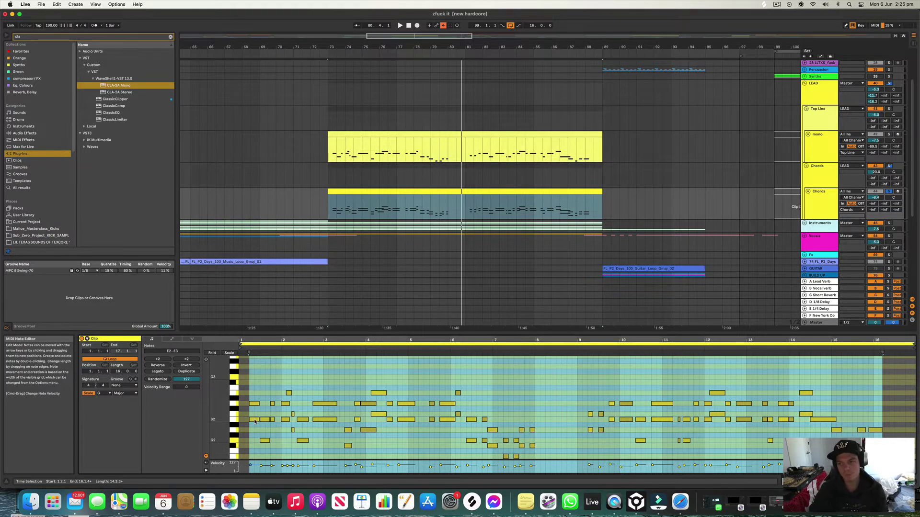
scroll(623, 260, "down", 1)
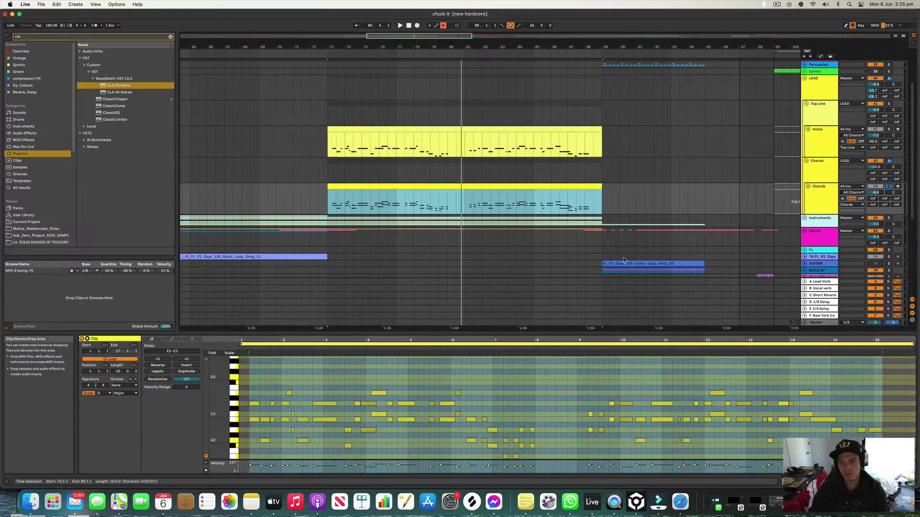
- Duplicate the mono track and replace the instrument on the copy with Serum
left_click(809, 140)
scroll(813, 142, "up", 1)
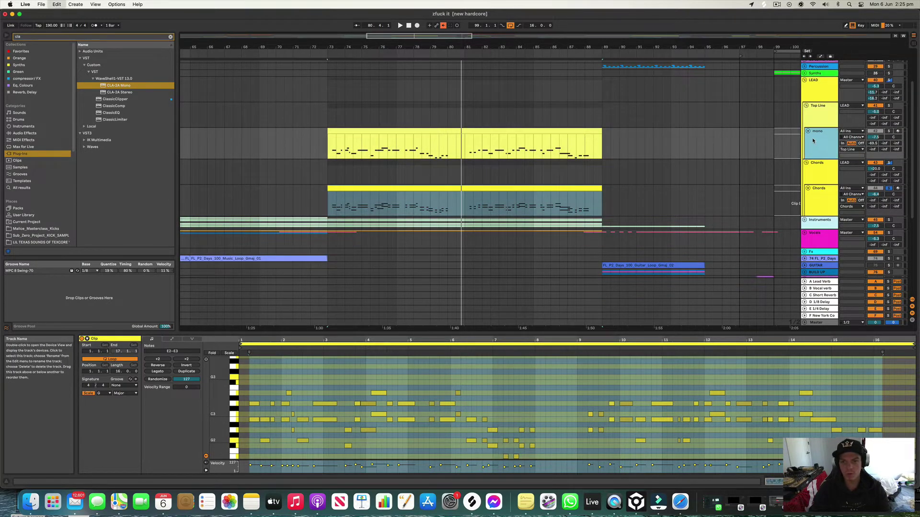
key("super+d")
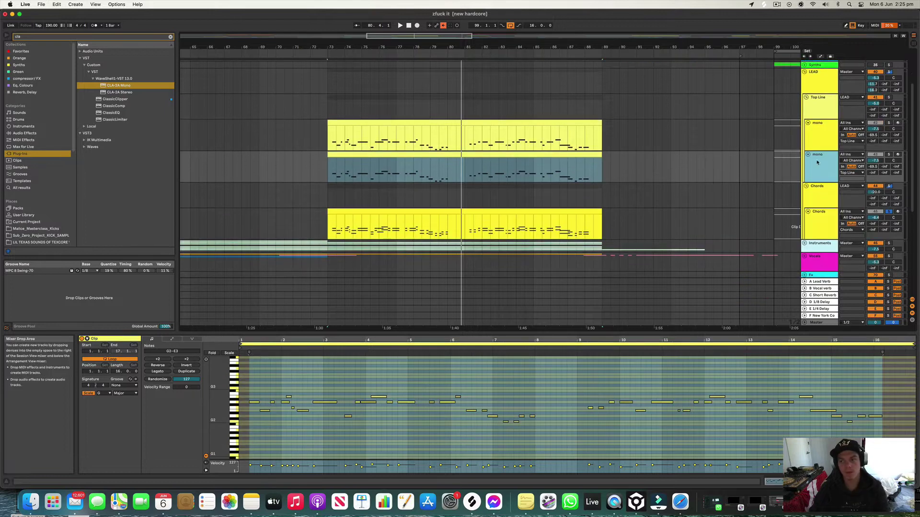
key("super+f")
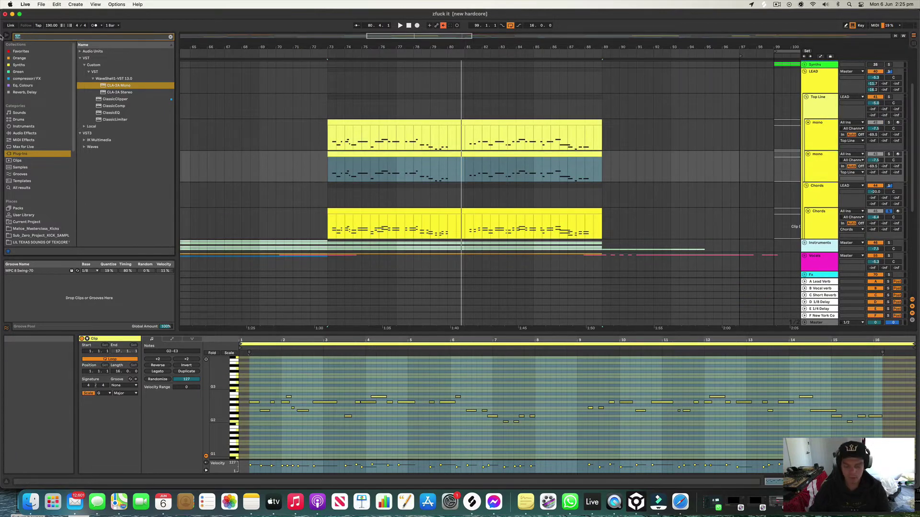
type("serum")
left_click_drag(104, 79, 397, 165)
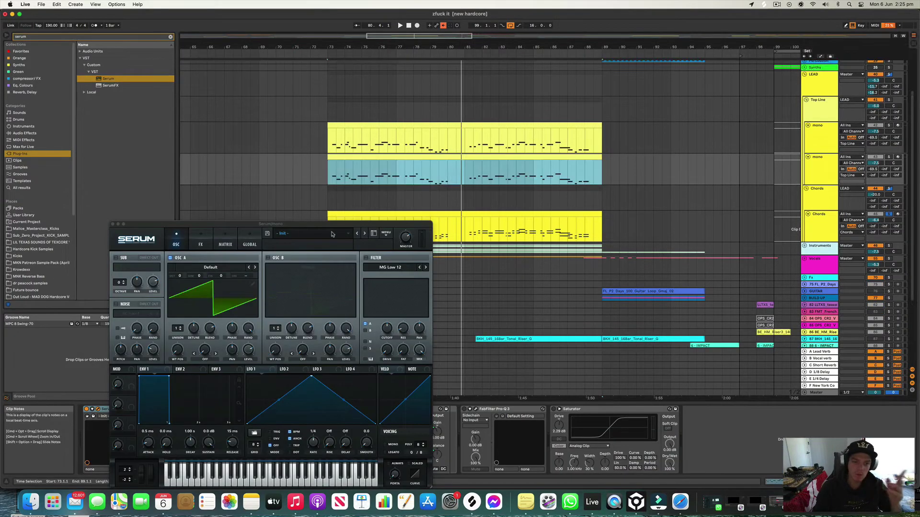
- Load the LD A VIRUS 1 preset from the user bank SERUM HARDSTYLE PRESET VOL.1 into Serum and close the plug-in window
left_click(336, 234)
mouse_move(288, 329)
mouse_move(367, 338)
mouse_move(370, 360)
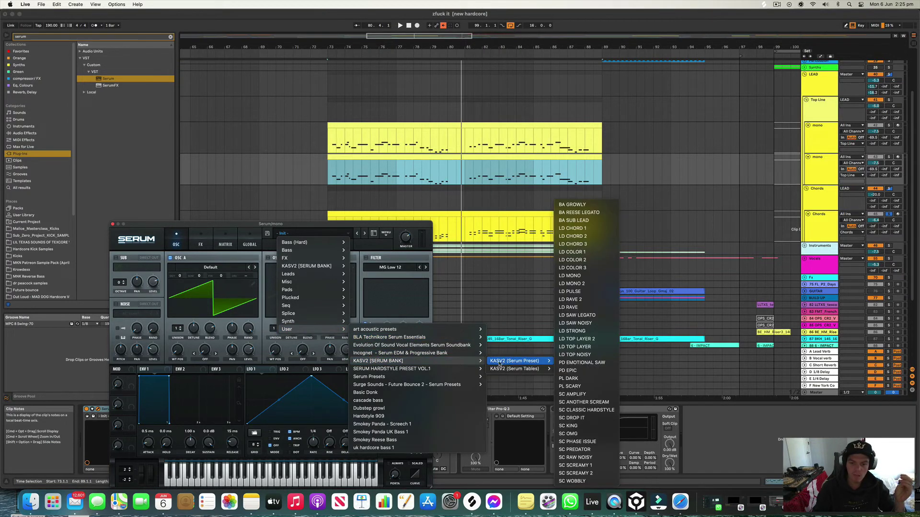
mouse_move(450, 355)
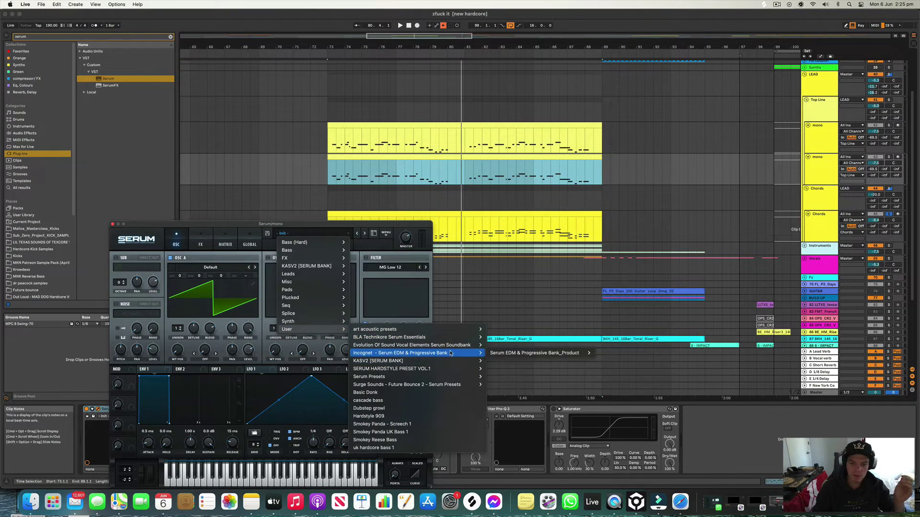
mouse_move(431, 368)
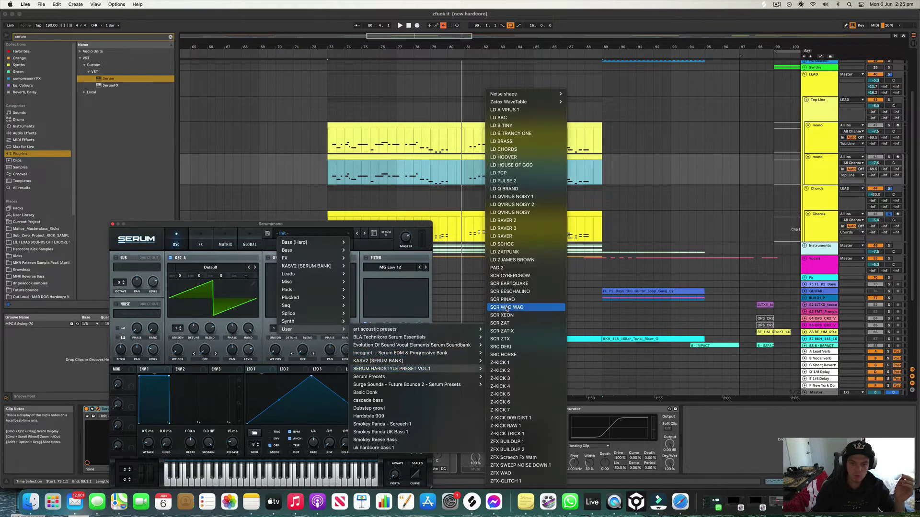
left_click(531, 110)
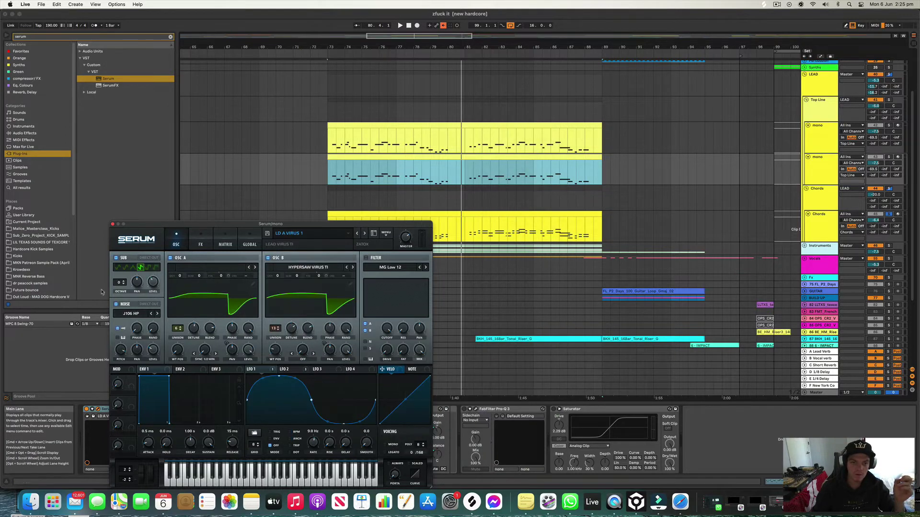
left_click(112, 223)
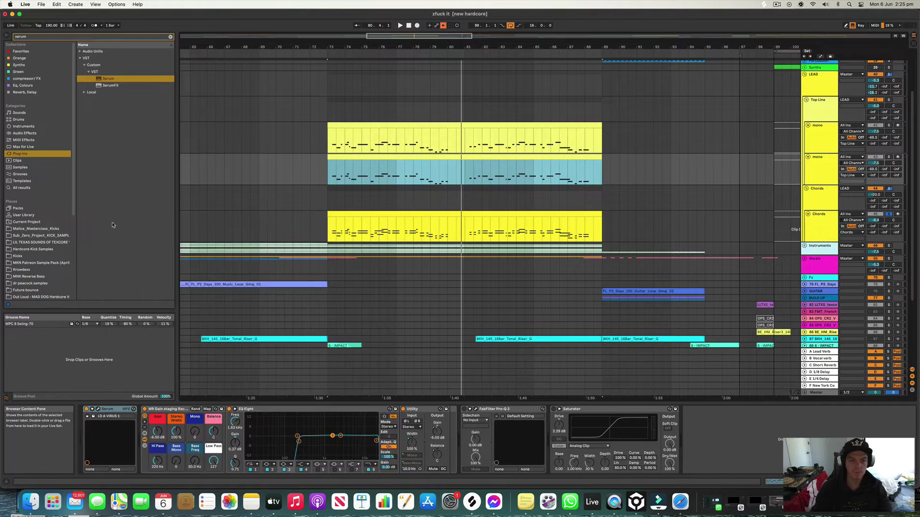
- Solo the duplicated mono track and play it from bar 73 to audition the new Serum sound
scroll(695, 234, "up", 1)
mouse_move(390, 47)
left_mouse_down()
mouse_move(437, 67)
mouse_move(424, 46)
mouse_move(396, 47)
left_mouse_up()
left_click(890, 159)
key("space")
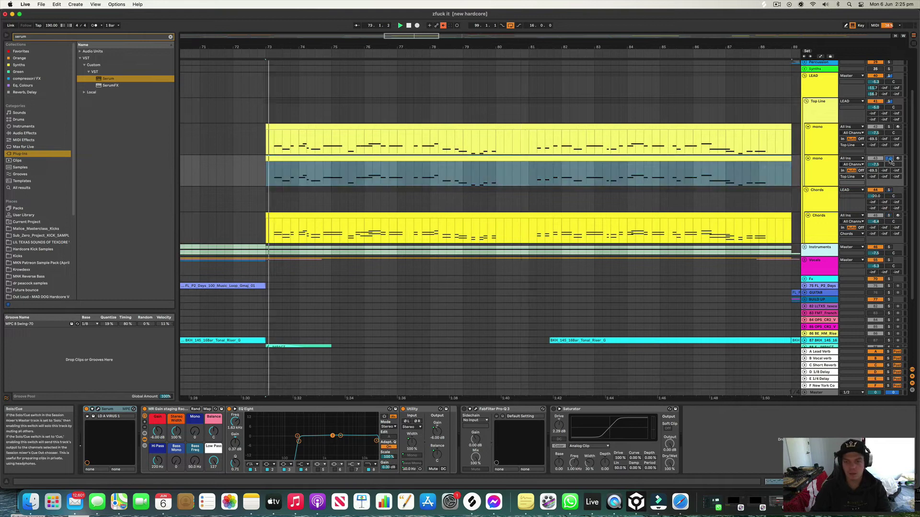
scroll(889, 161, "down", 1)
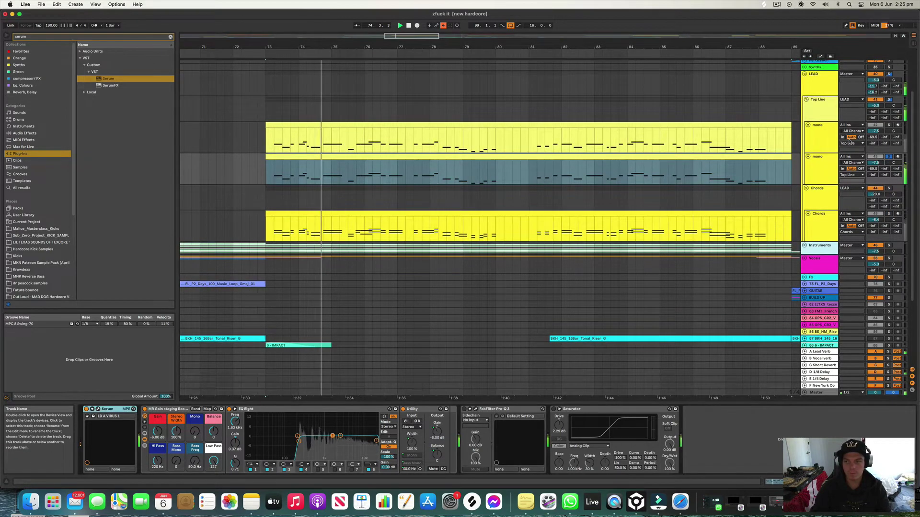
scroll(849, 142, "down", 1)
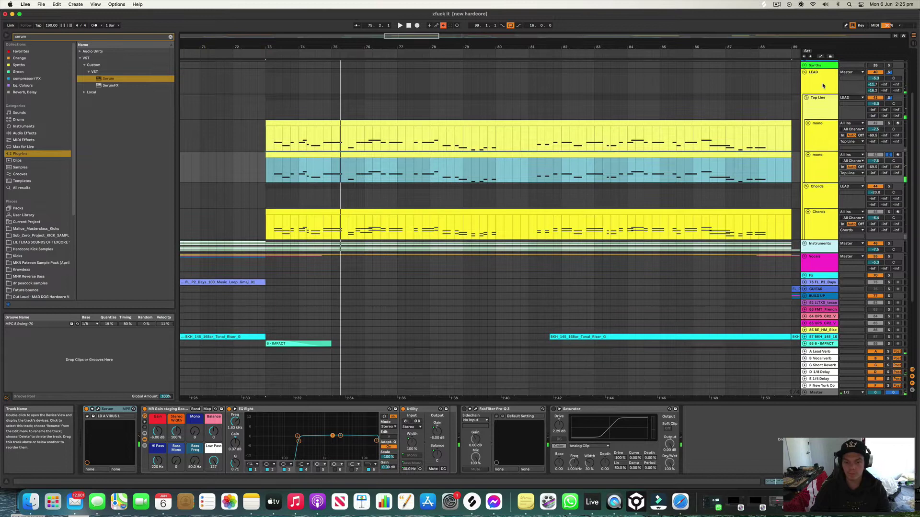
- Inspect the device chain on the LEAD group track
left_click(823, 85)
scroll(853, 168, "up", 1)
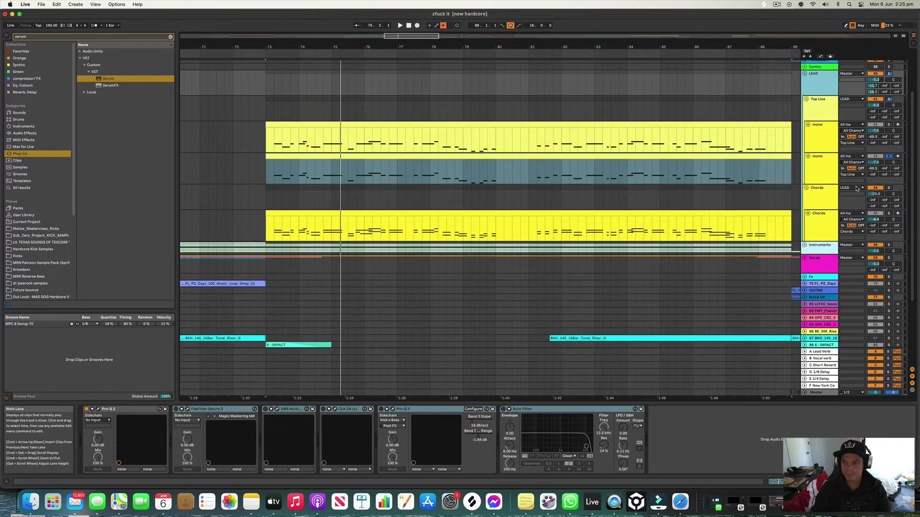
scroll(856, 189, "down", 2)
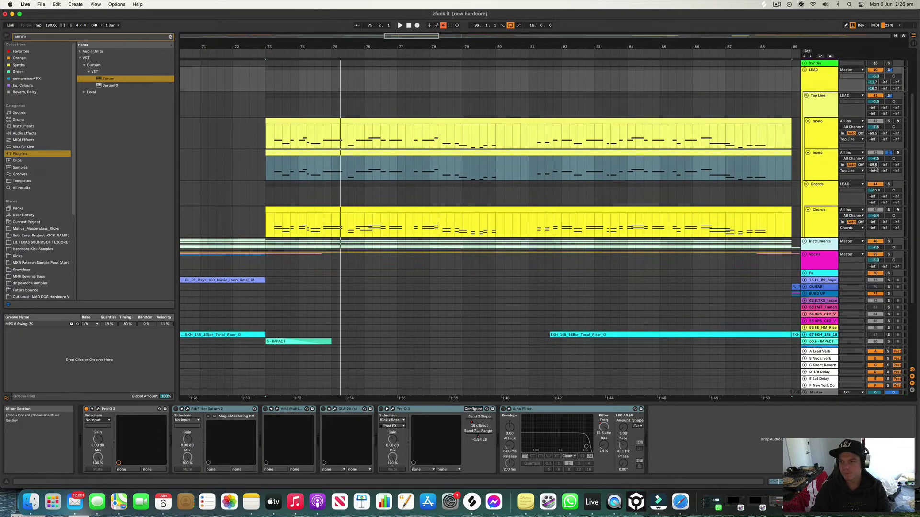
- Turn off the Reverb and Delay effects in Serum on the duplicated mono track and close the plug-in window
left_click(823, 167)
scroll(809, 185, "up", 2)
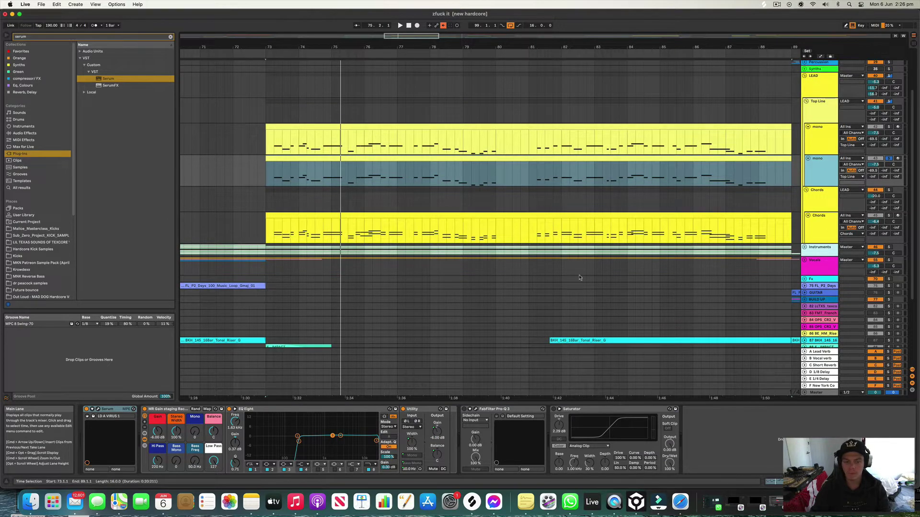
left_click(98, 409)
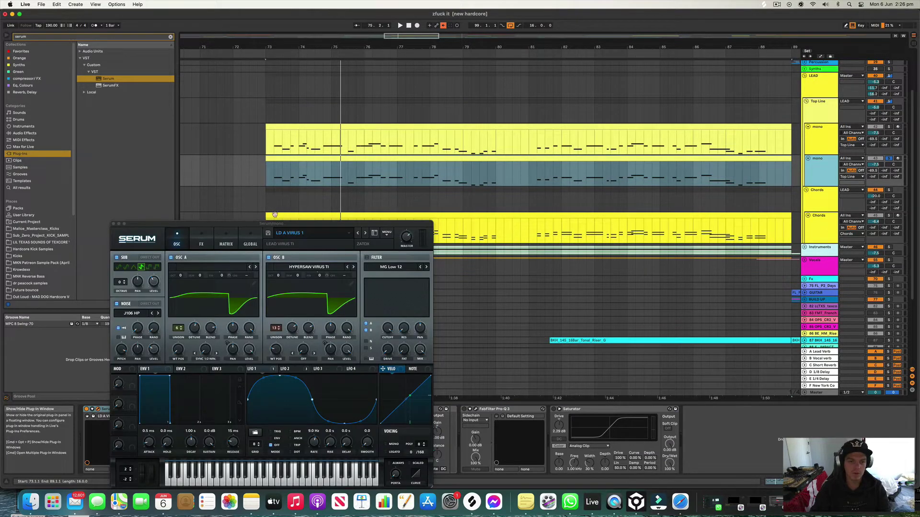
left_click(203, 245)
left_click(119, 336)
left_click(119, 313)
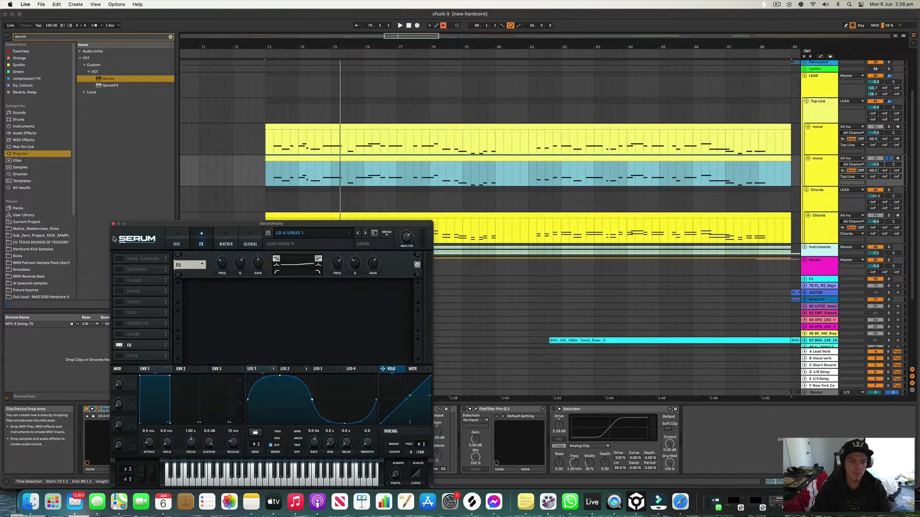
left_click(113, 224)
- Play both mono layers together in the Session mixer and slightly lower the duplicated track's volume
scroll(887, 123, "down", 1)
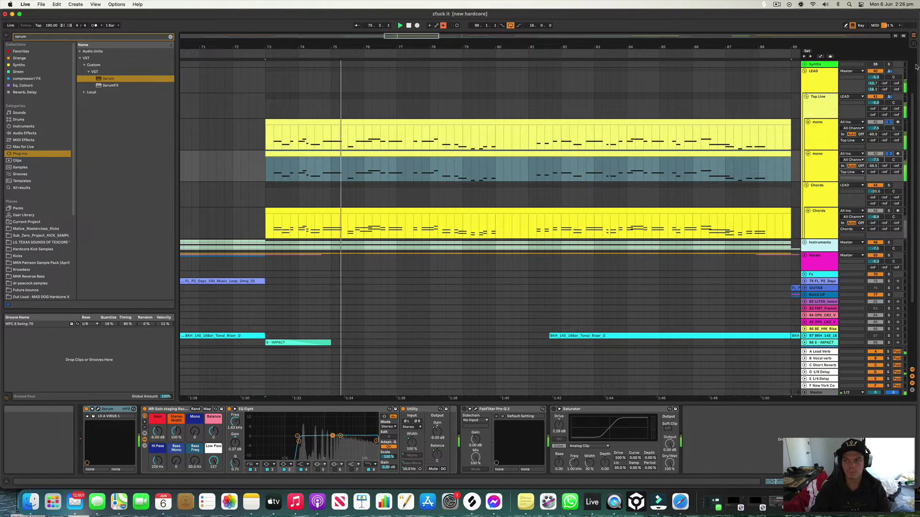
left_click(913, 43)
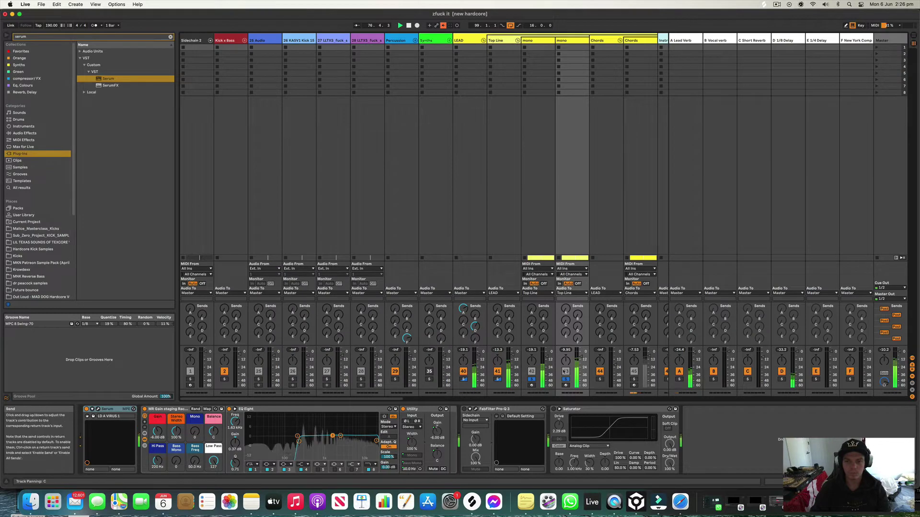
scroll(576, 361, "right", 1)
left_click_drag(579, 356, 578, 358)
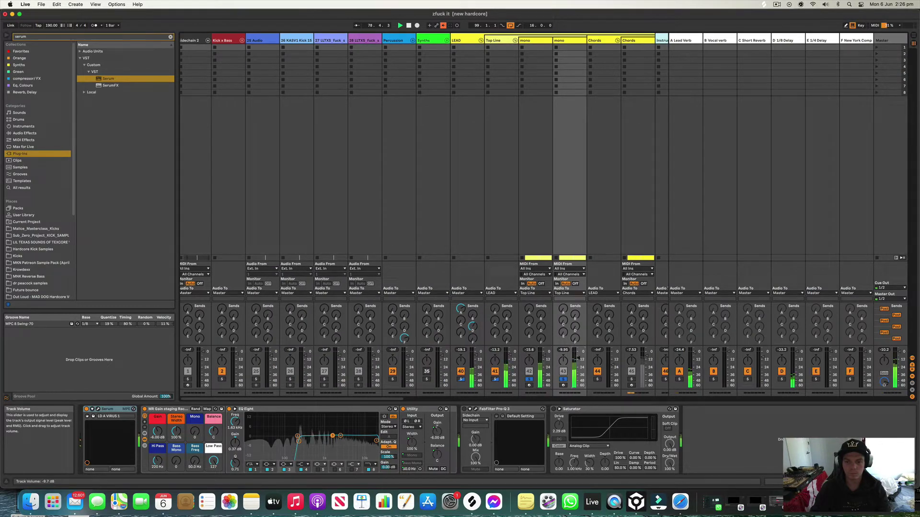
key("space")
- Rename the duplicated mono track as SAW 1
left_click(565, 42)
right_click(565, 42)
left_click(578, 73)
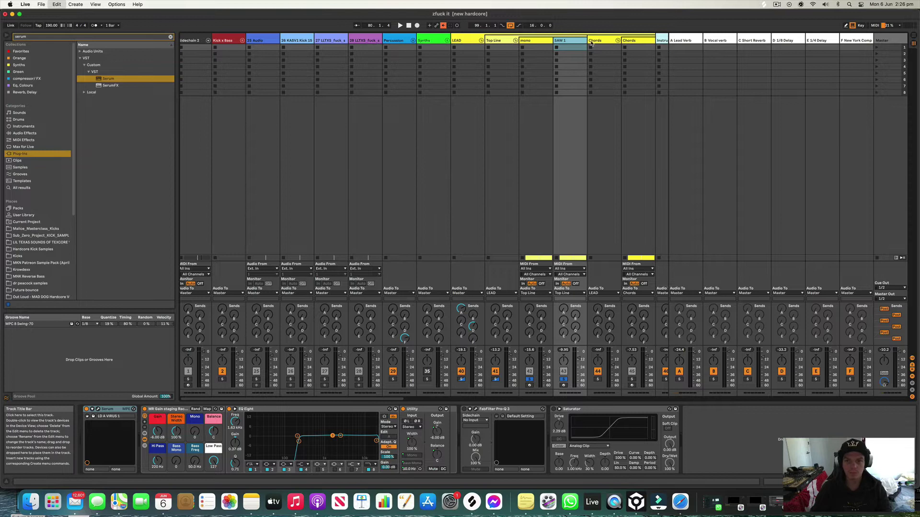
- Duplicate the SAW 1 track and rename the copy SAW HI in the arrangement
key("super+d")
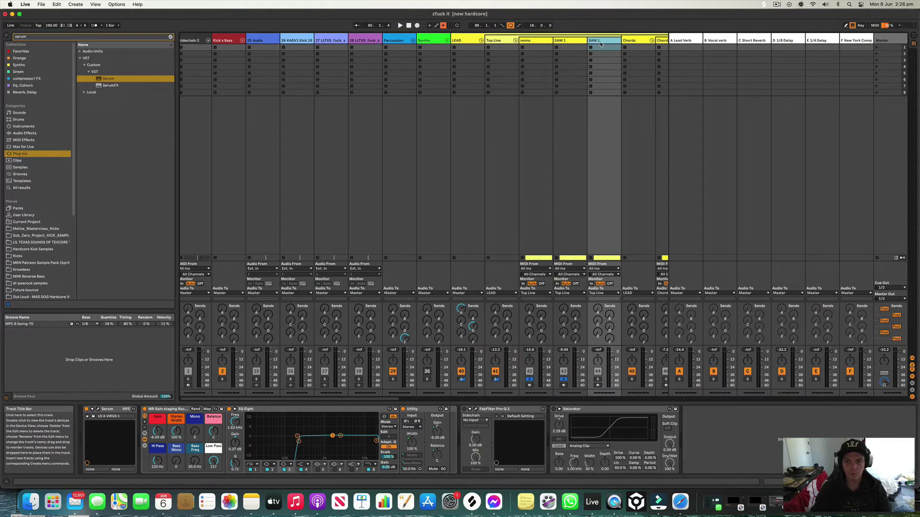
left_click(913, 36)
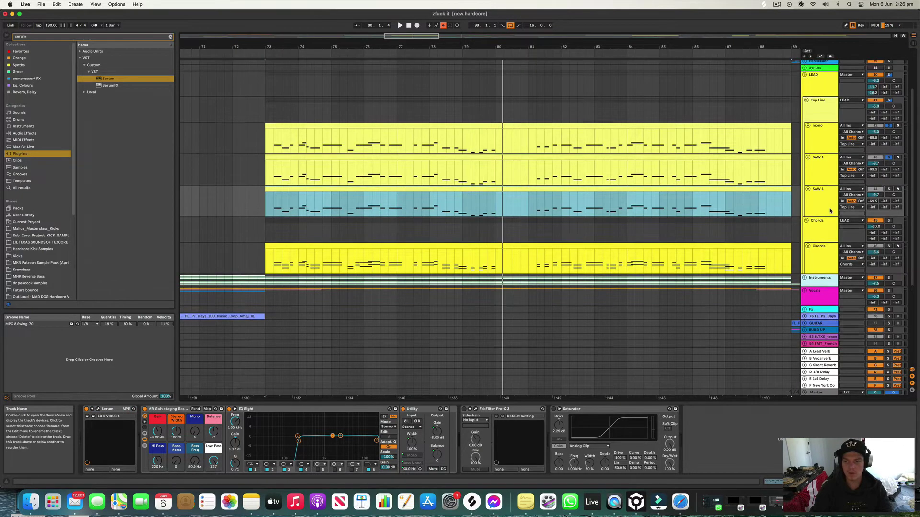
right_click(826, 201)
left_click(838, 229)
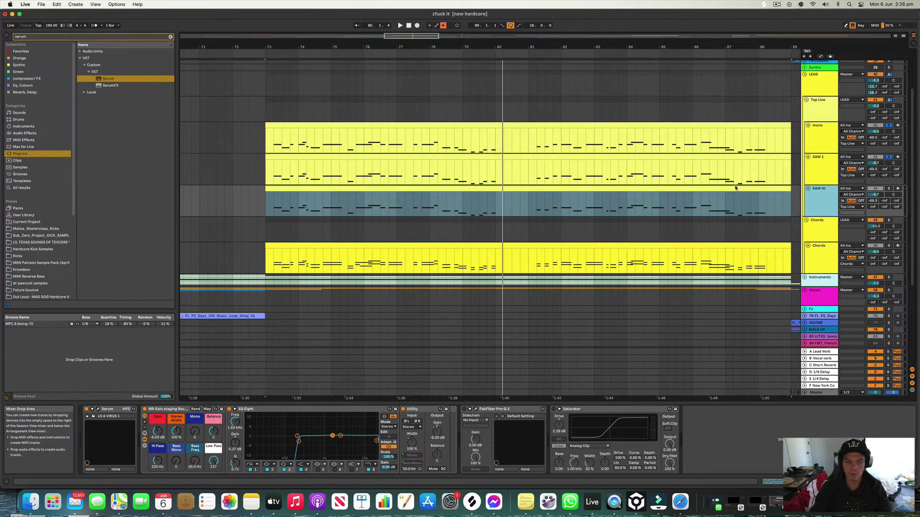
- Raise both Serum oscillators on the SAW HI track to +1 octave and solo the track alongside the other layers
left_click(99, 410)
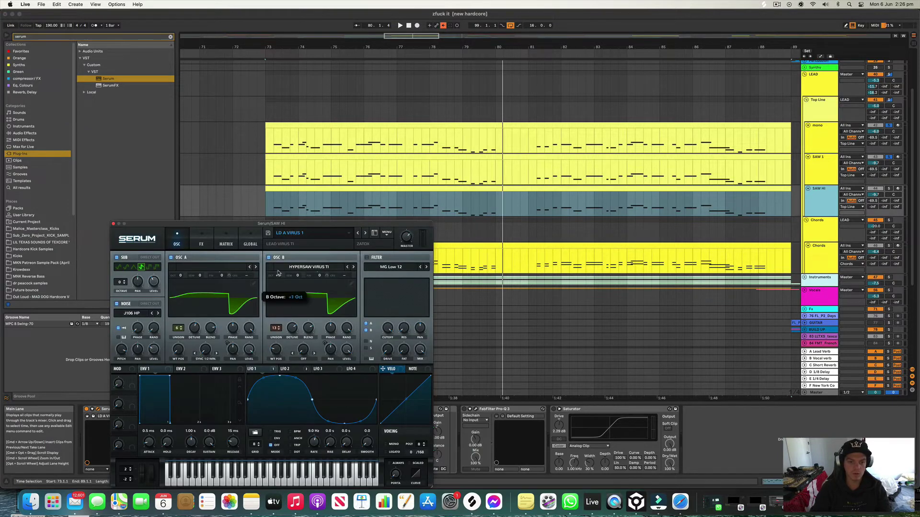
left_click_drag(182, 276, 183, 273)
key("space")
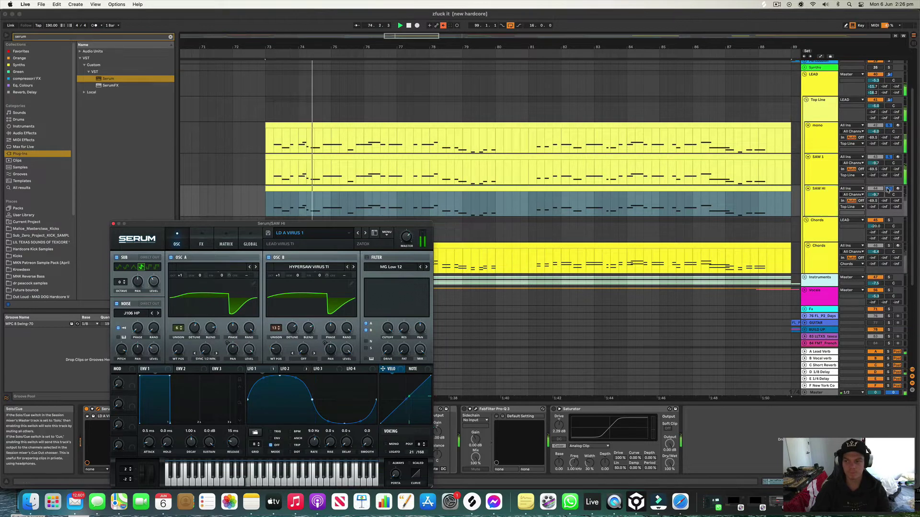
- Lower the SAW HI track's volume to about -11 dB in the Session mixer during playback and close its Serum window
key("Tab")
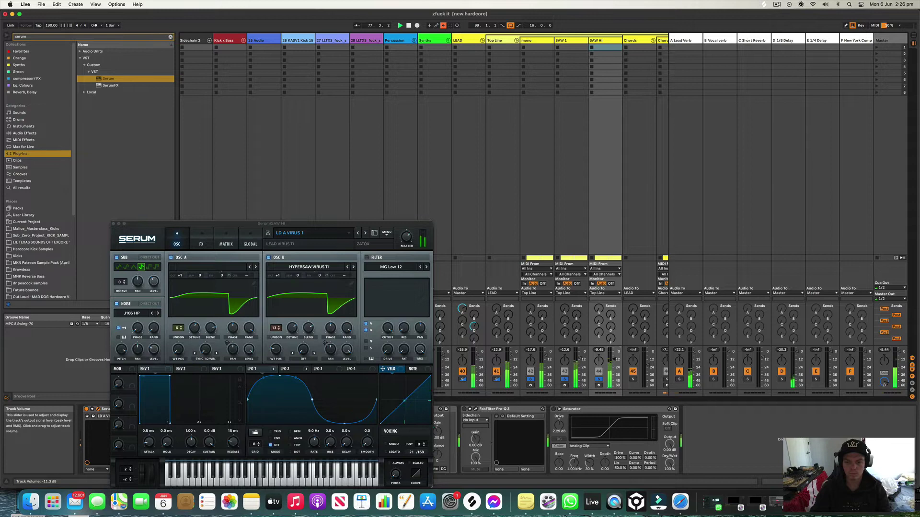
left_click(113, 224)
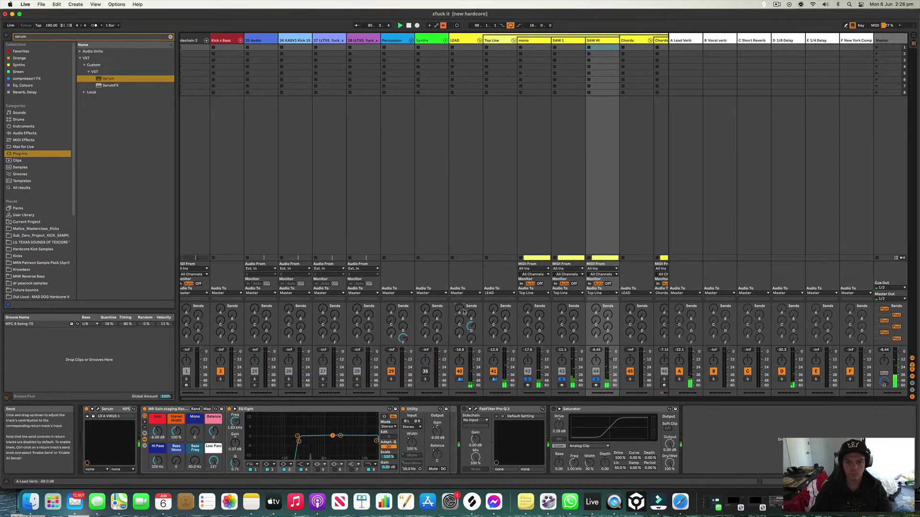
scroll(469, 327, "left", 1)
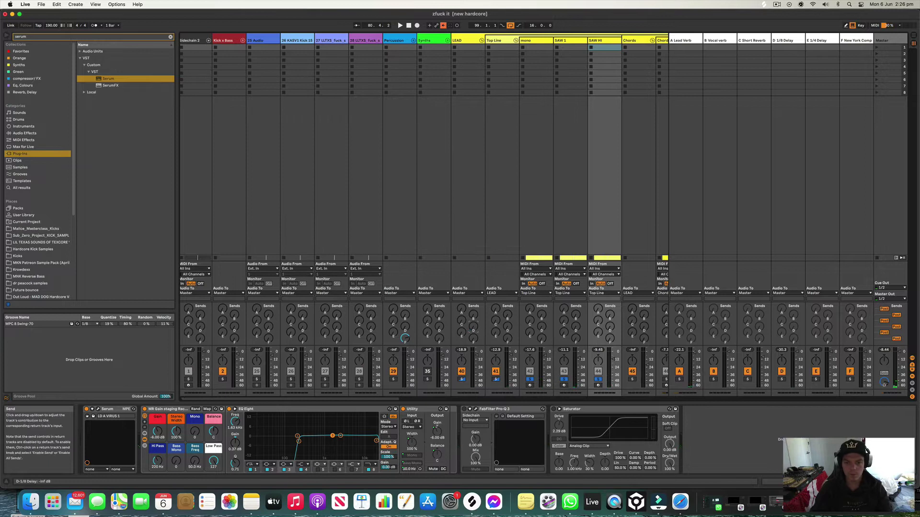
scroll(594, 355, "right", 1)
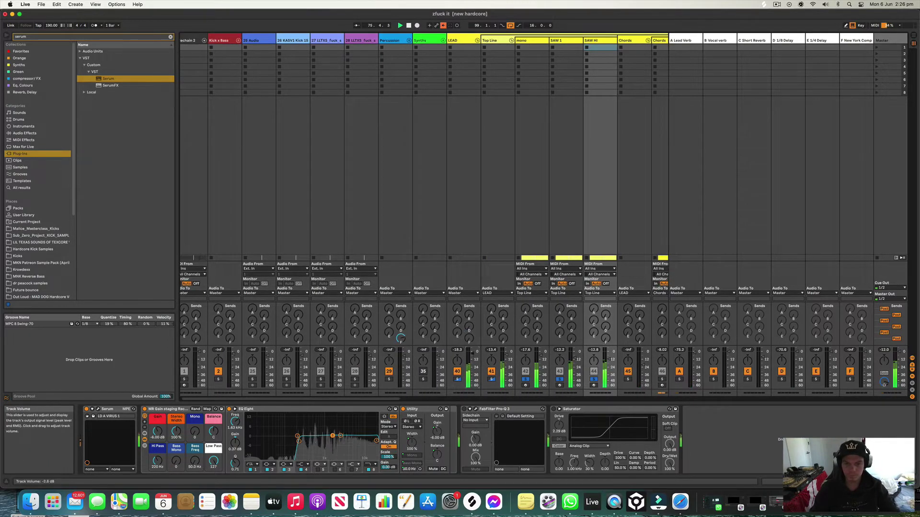
scroll(527, 353, "left", 1)
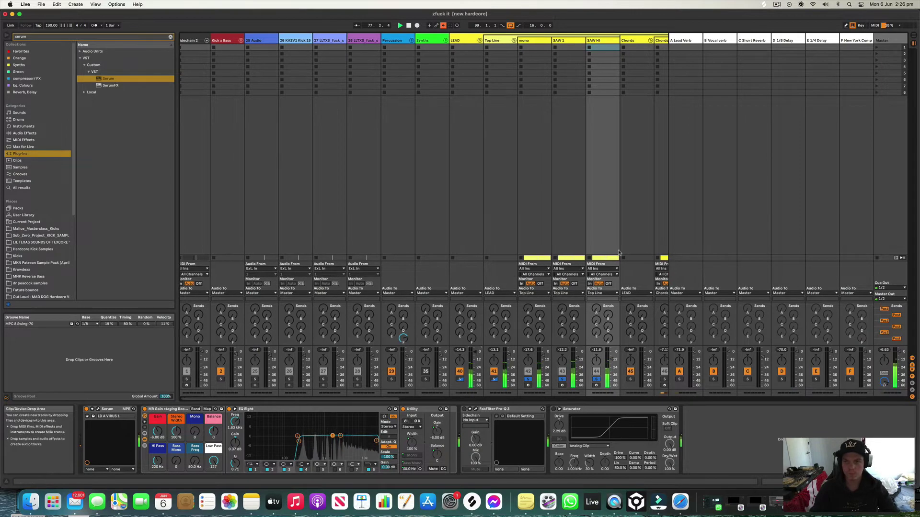
left_click_drag(383, 399, 421, 398)
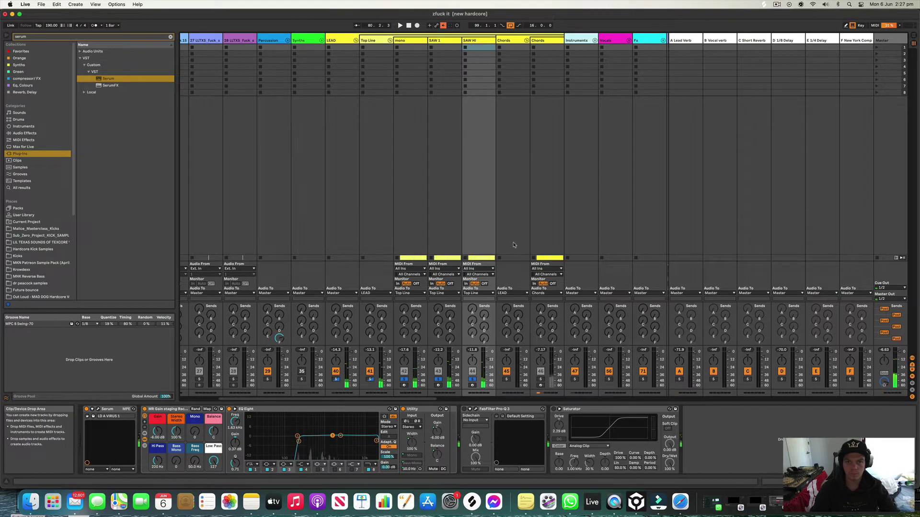
- Duplicate the SAW HI track and rename the copy Character
left_click(482, 42)
scroll(482, 41, "left", 1)
key("super+d")
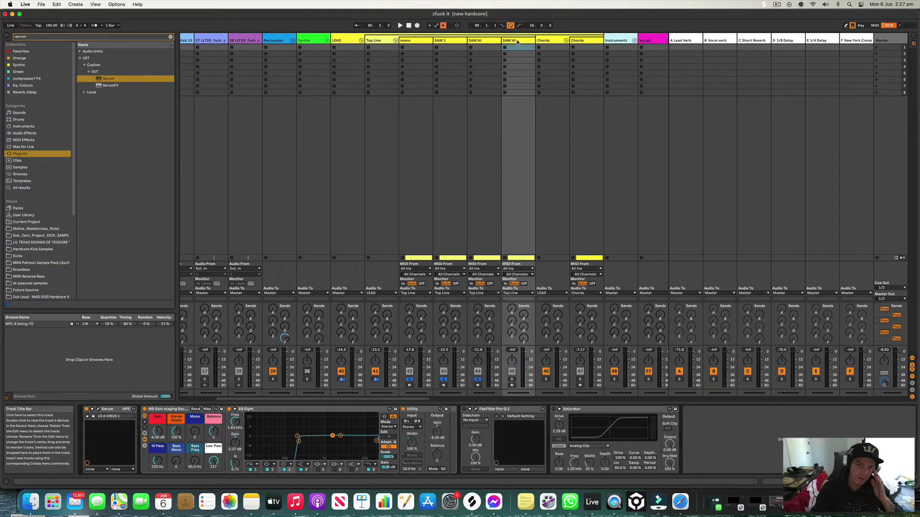
right_click(518, 42)
left_click(556, 70)
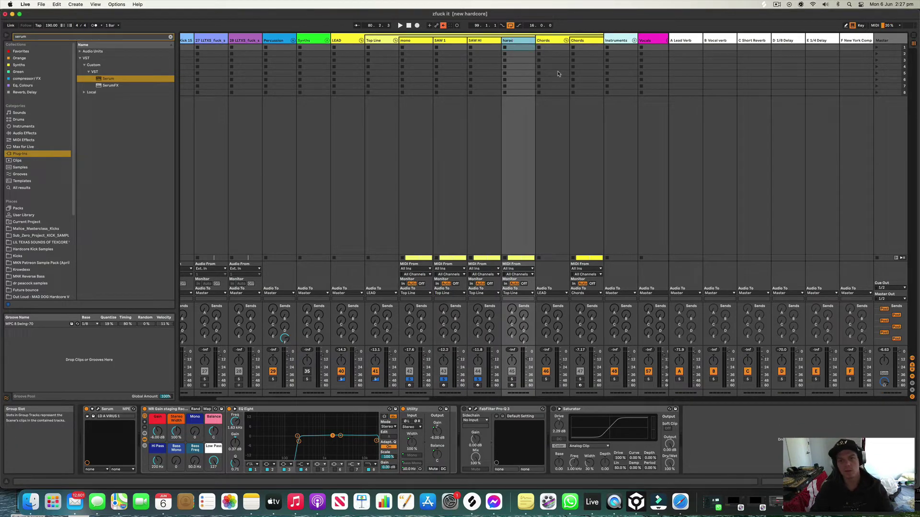
type("C")
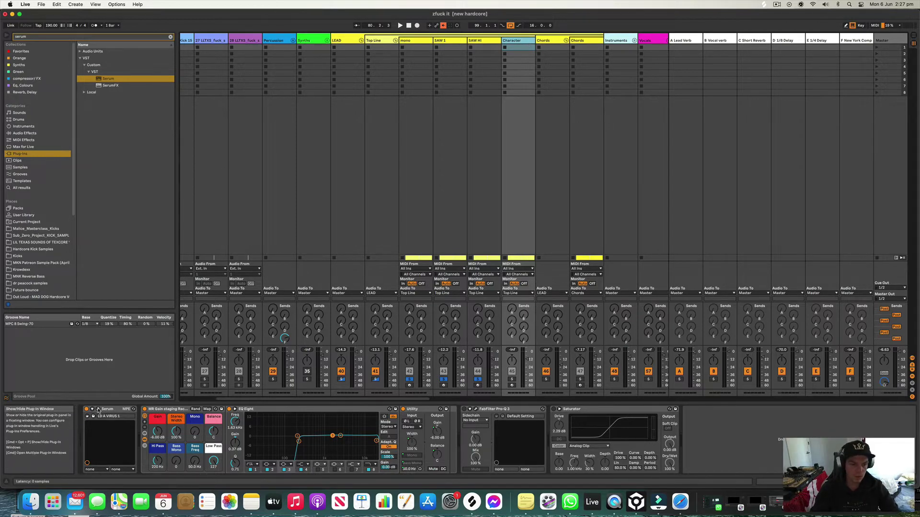
- Open Serum on the Character track and loop playback over the mono clip in the arrangement
left_click(99, 409)
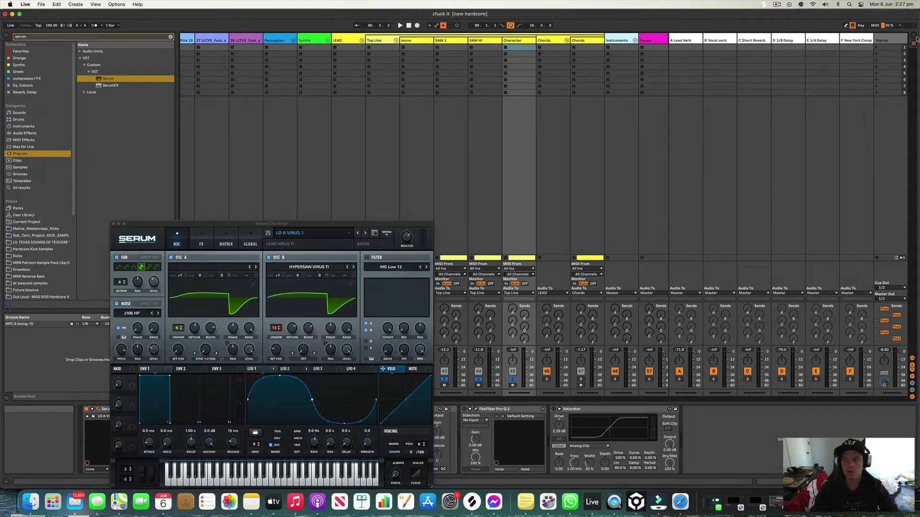
key("Tab")
left_click(488, 126)
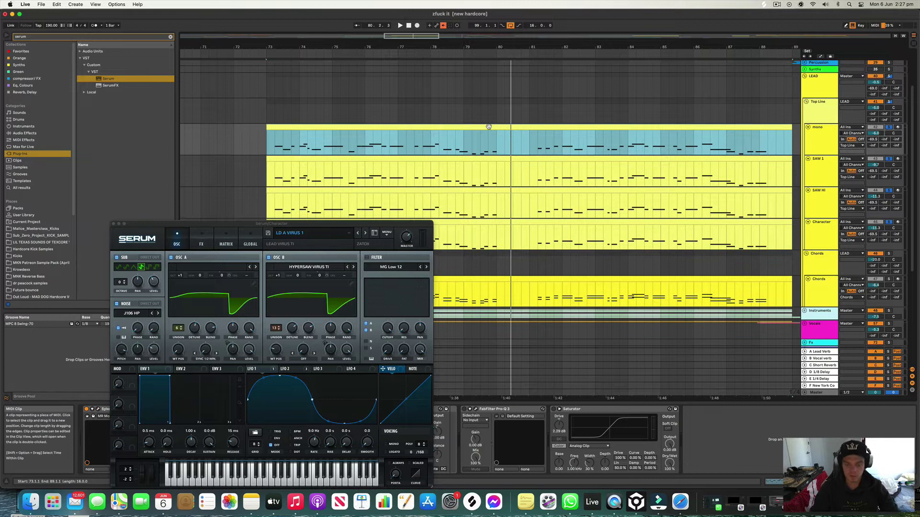
key("super+l")
key("space")
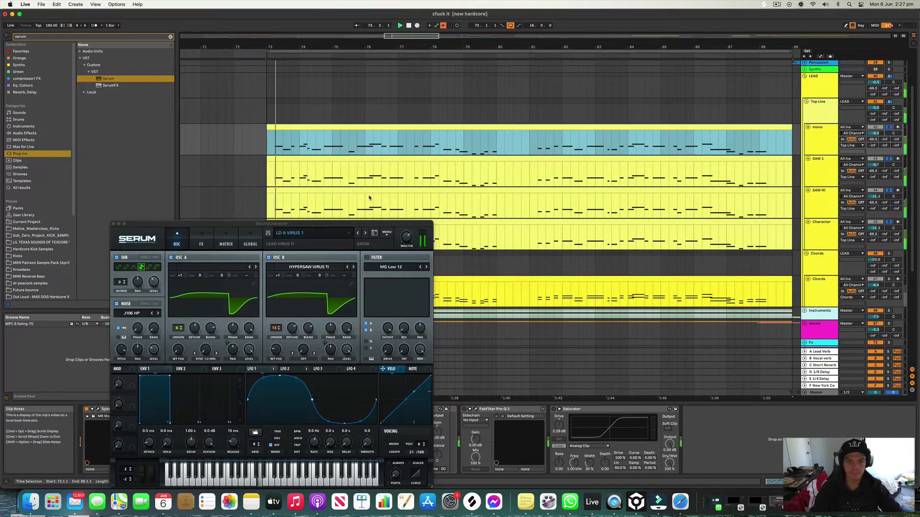
- Load the LD Da Fuzz preset from the BLA Technikore Serum Essentials bank on the Character track
left_click(365, 234)
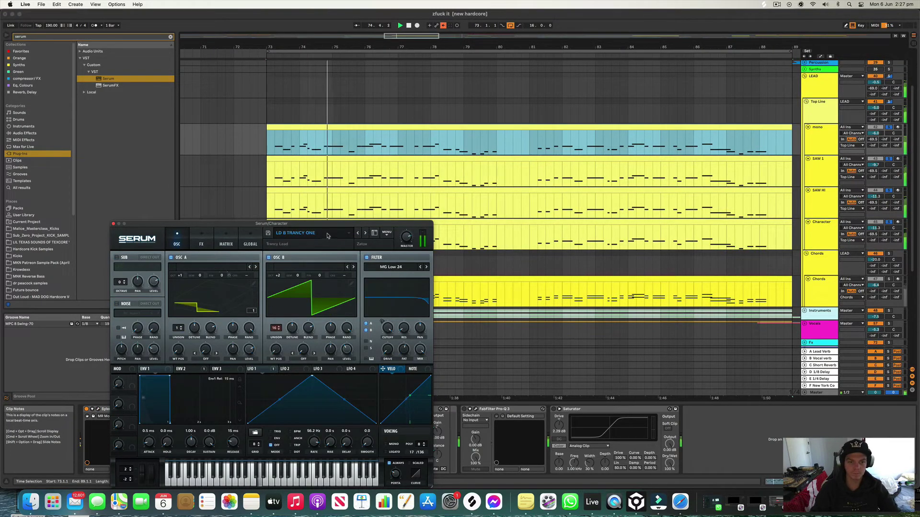
left_click(307, 232)
mouse_move(316, 329)
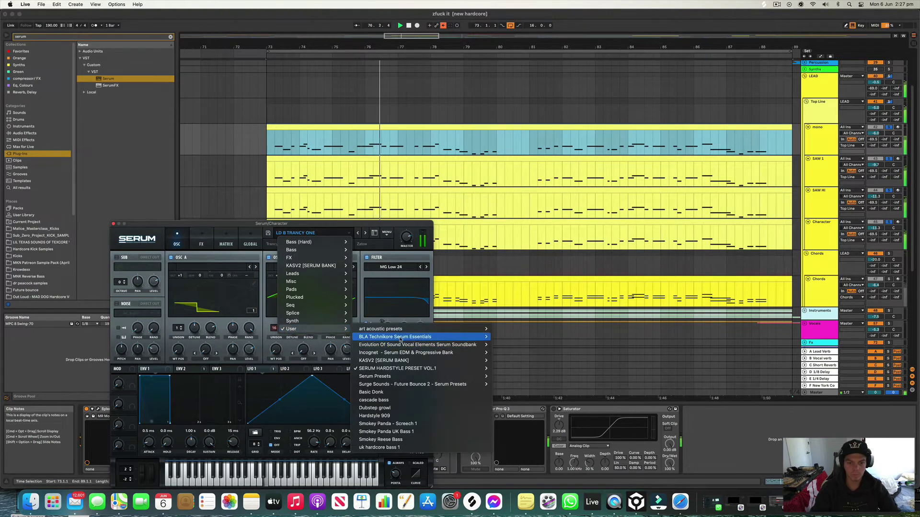
mouse_move(474, 337)
scroll(522, 398, "down", 5)
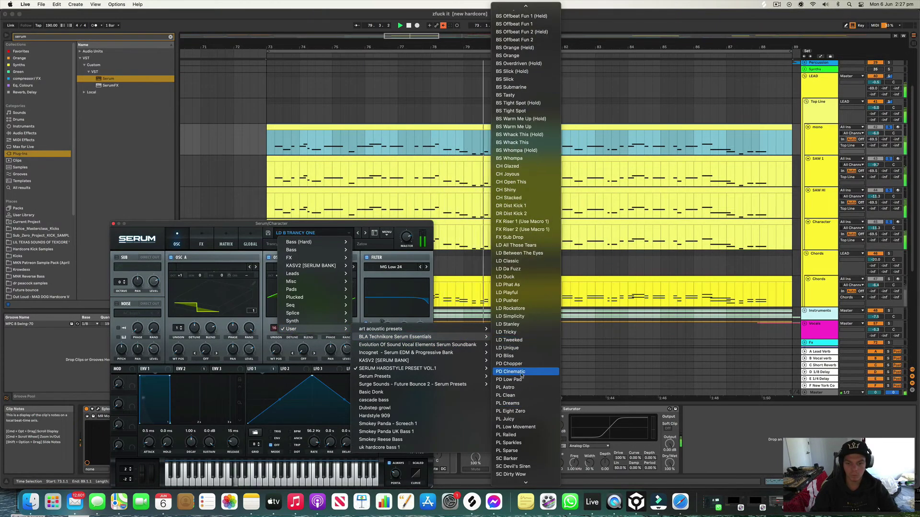
left_click(536, 262)
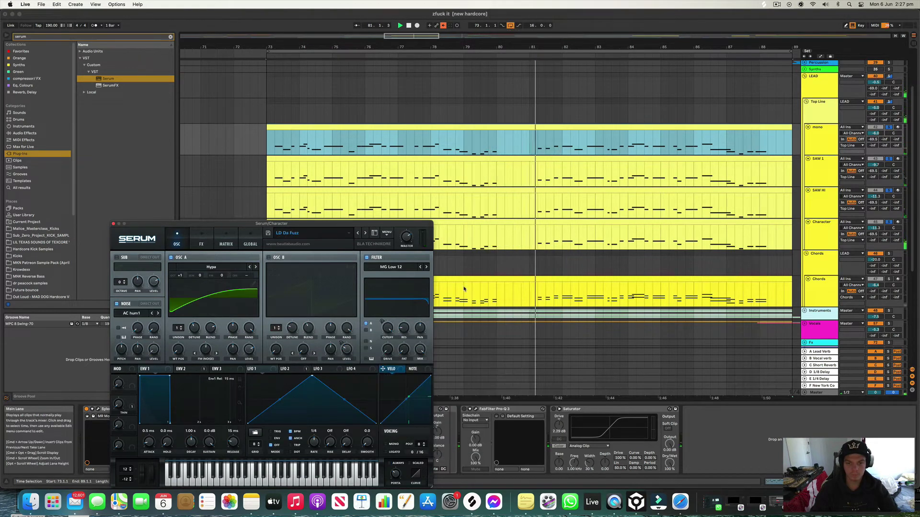
scroll(680, 267, "down", 1)
scroll(838, 249, "down", 1)
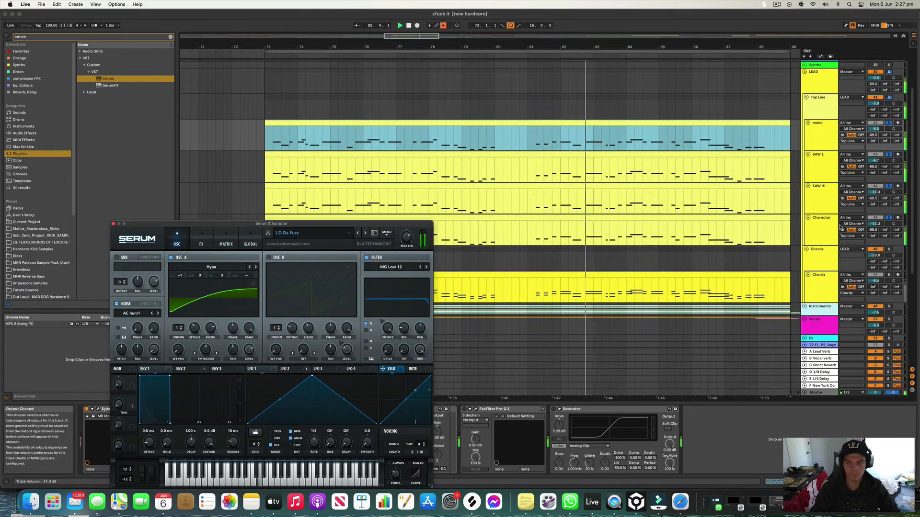
- Turn off the Reverb and Delay effects in the Character track's Serum and set its master volume to 73%
left_click(133, 334)
left_click(132, 356)
left_click_drag(407, 240, 406, 232)
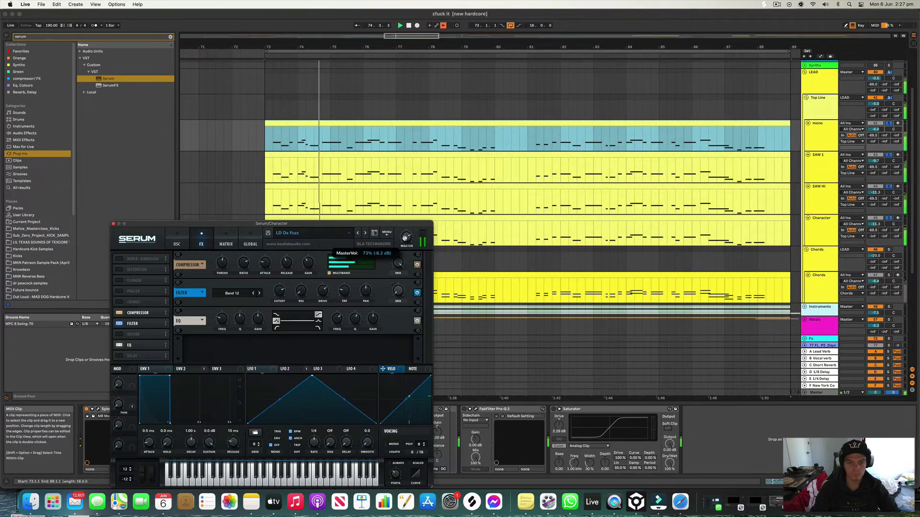
- Raise oscillator A on the Character track's Serum to +2 octaves and close the plug-in window
left_click(177, 244)
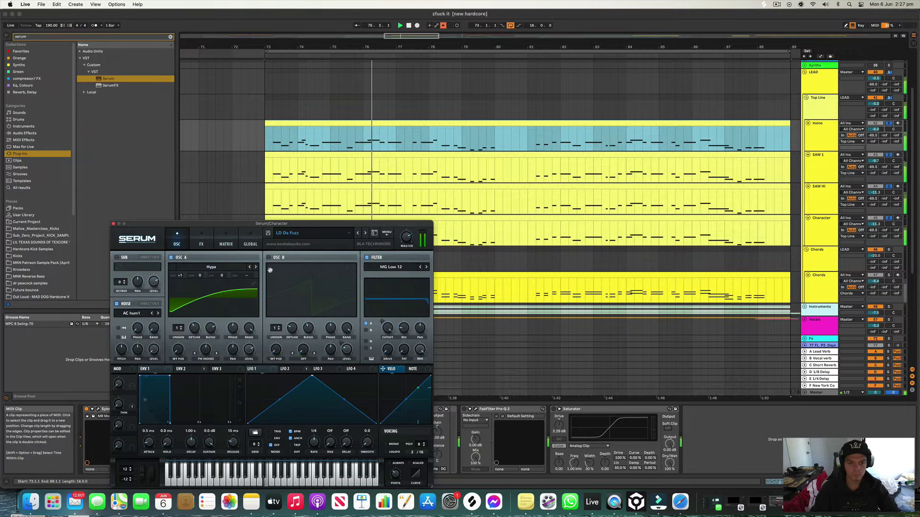
left_click_drag(180, 276, 183, 266)
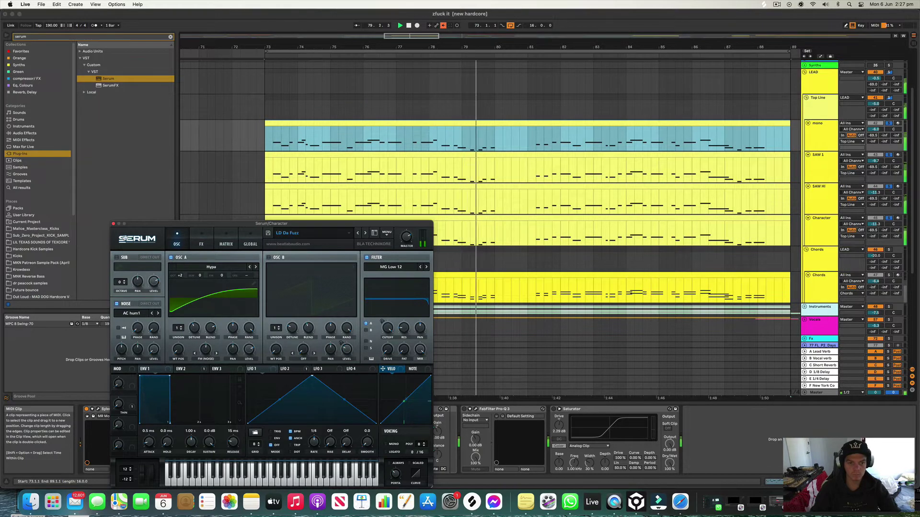
left_click(113, 224)
scroll(858, 120, "down", 1)
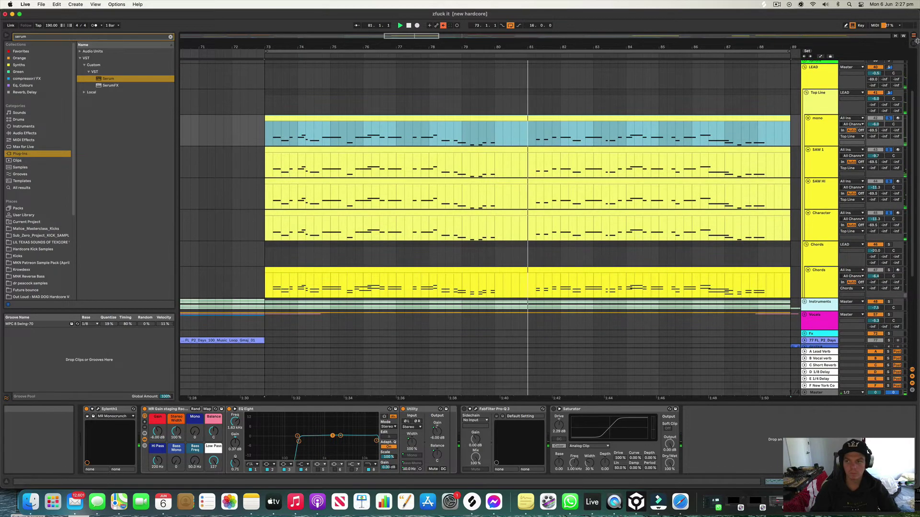
- Play all four top-line layers together in the Session mixer and balance the mono track's volume at about -6 dB
key("Tab")
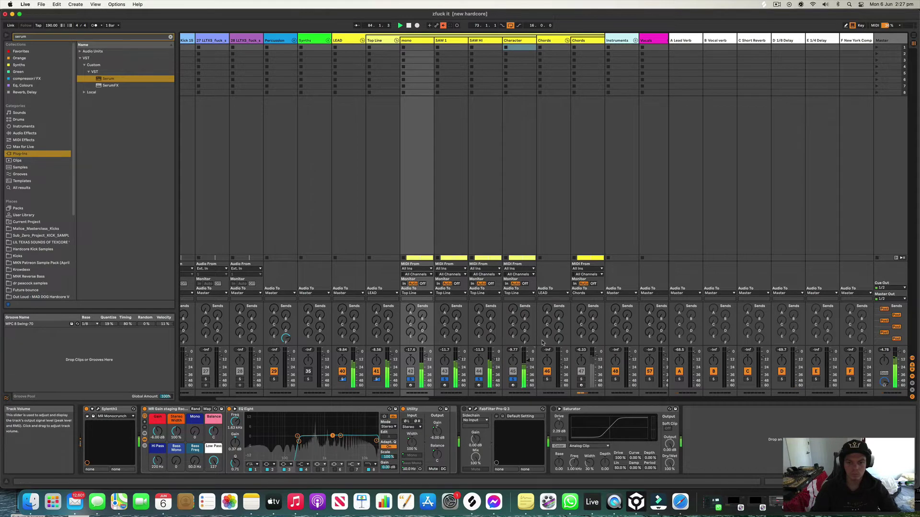
left_click_drag(427, 358, 427, 359)
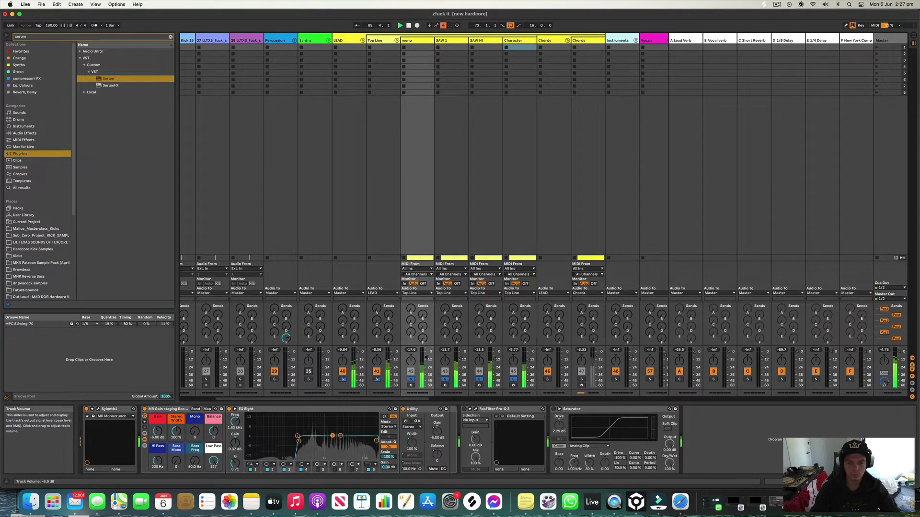
scroll(527, 217, "left", 1)
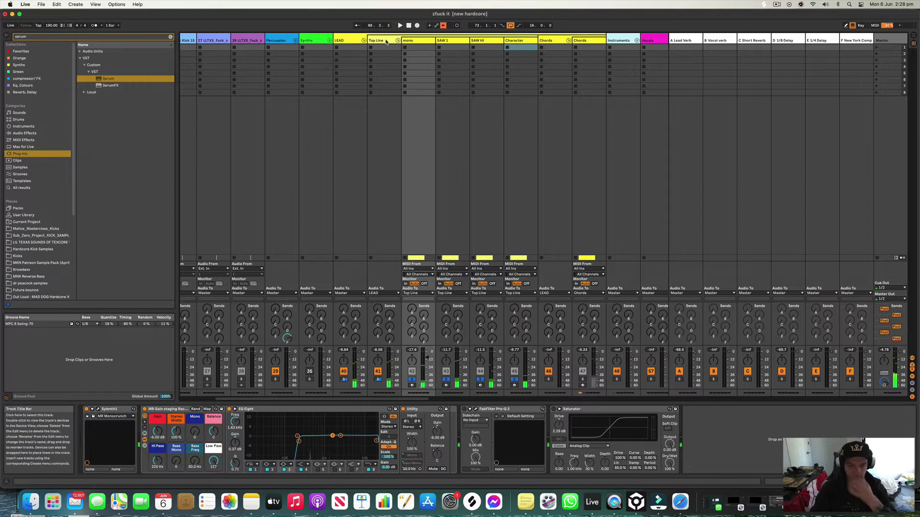
scroll(600, 62, "left", 1)
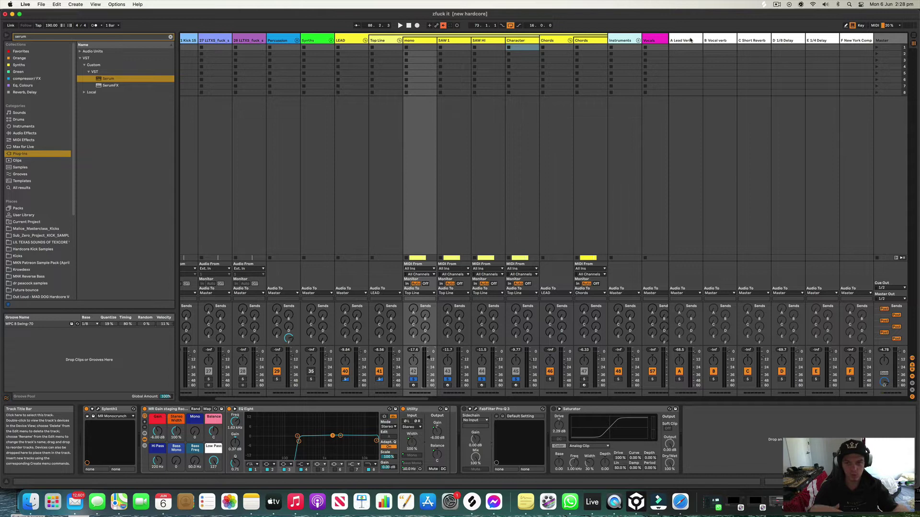
- Show the devices on the Top Line group and the effect chain on the A Lead Verb return track
left_click(393, 41)
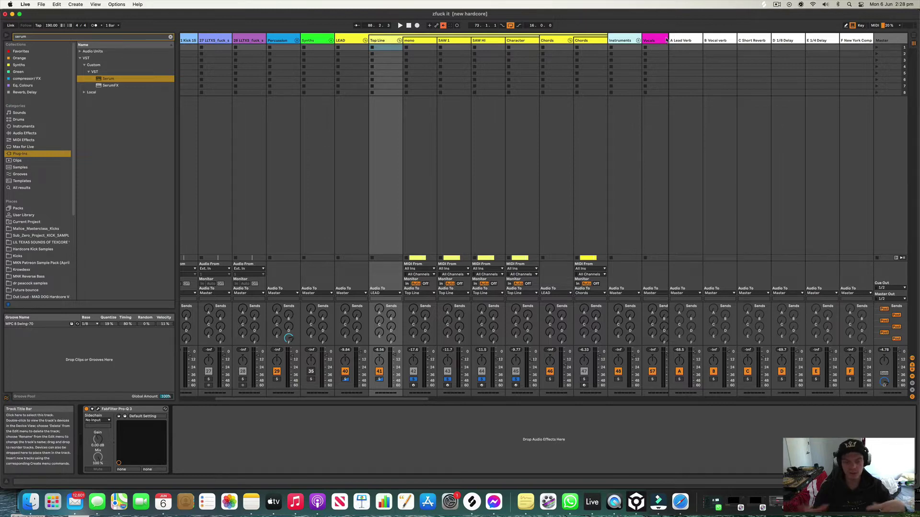
left_click(685, 41)
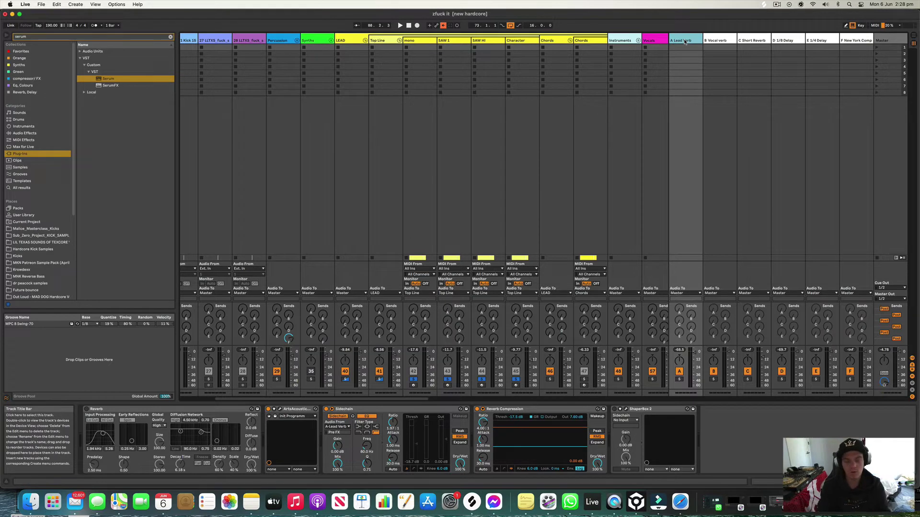
scroll(389, 291, "right", 1)
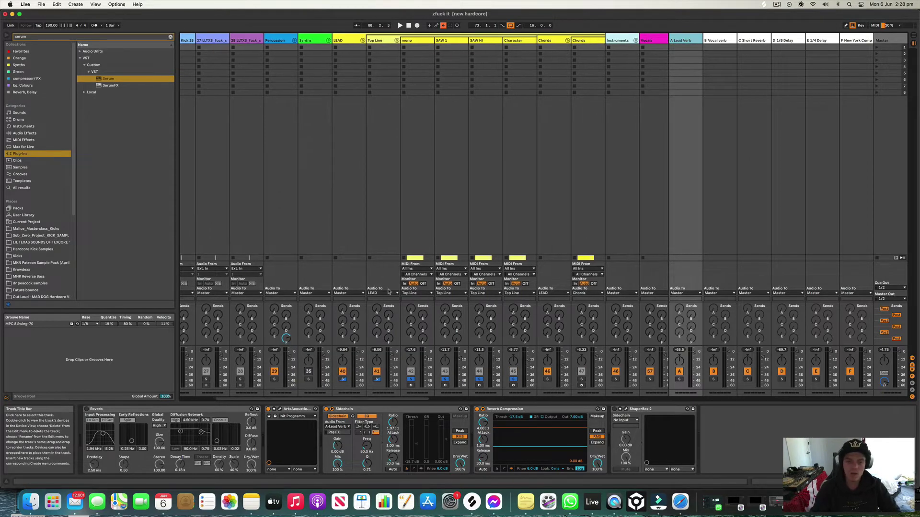
- Raise the LEAD group's send to the Lead Verb return, audition it, and open ArtsAcoustic Reverb on that return
scroll(551, 311, "right", 2)
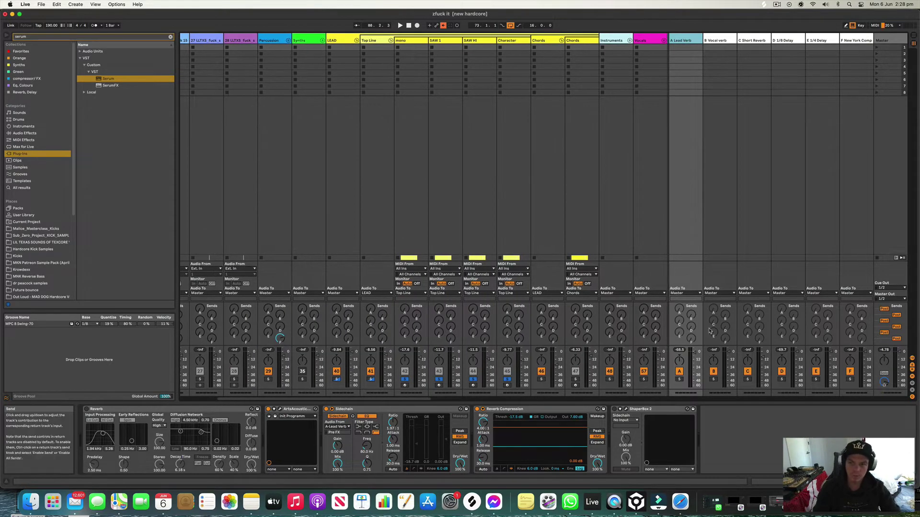
scroll(414, 304, "right", 1)
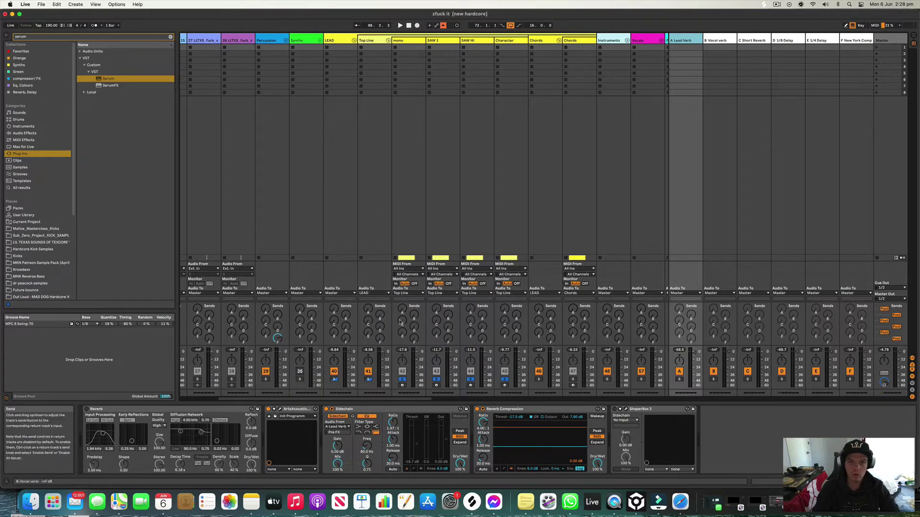
key("space")
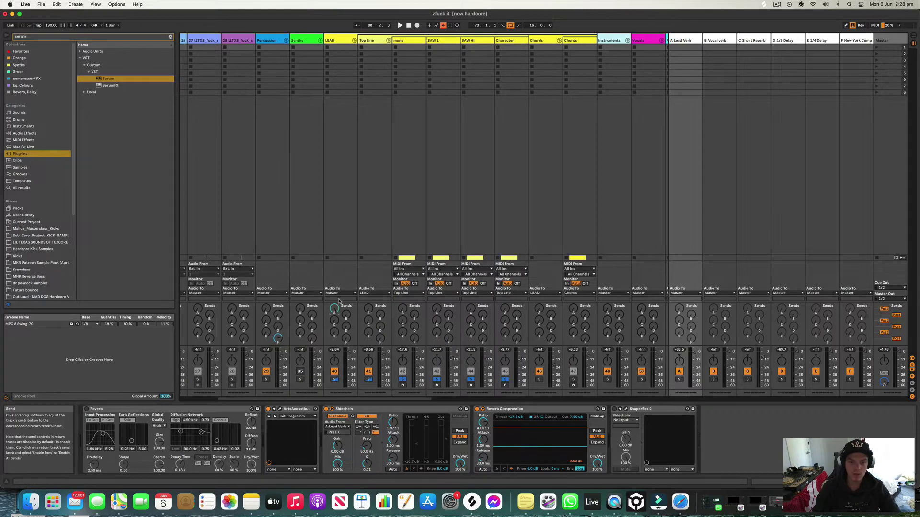
scroll(659, 346, "left", 1)
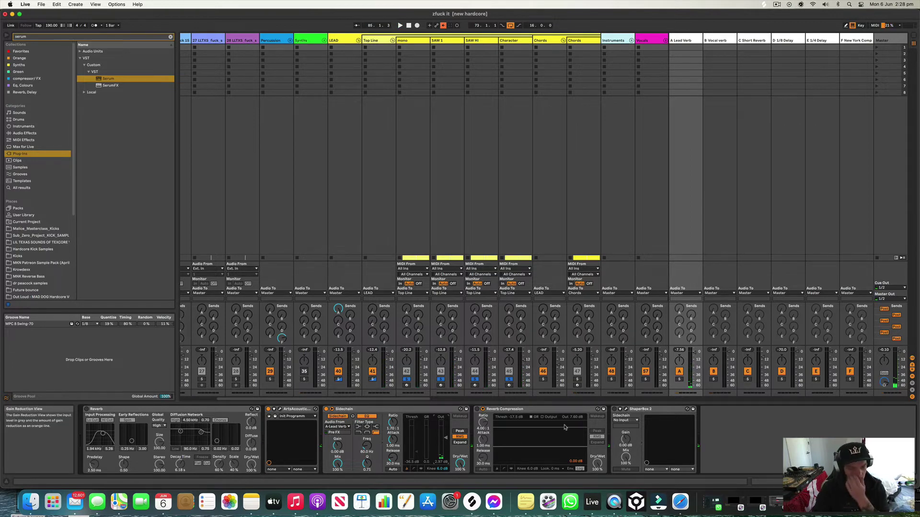
left_click(281, 409)
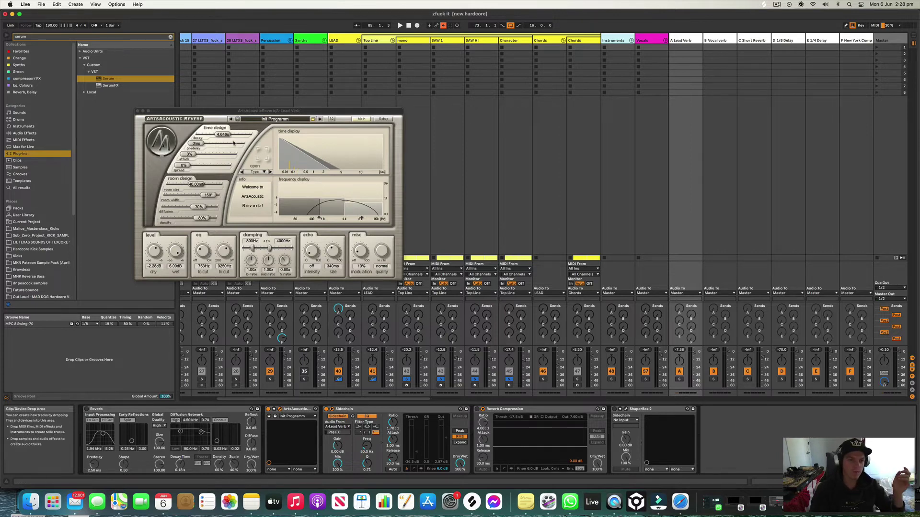
- Set the reverb's decay to about 5.2 s, dry level to -∞ dB and low cut to 854 Hz, audition it and close the plug-in window
left_click_drag(229, 138, 228, 137)
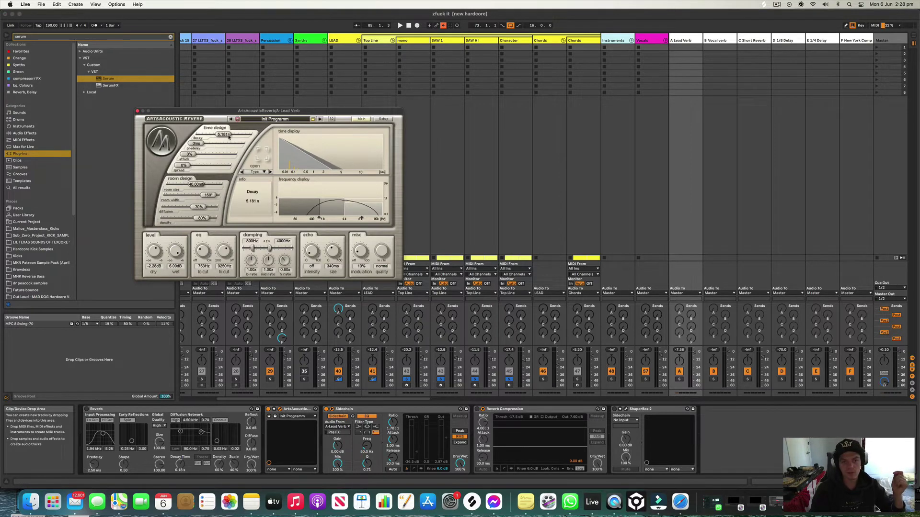
left_click(261, 173)
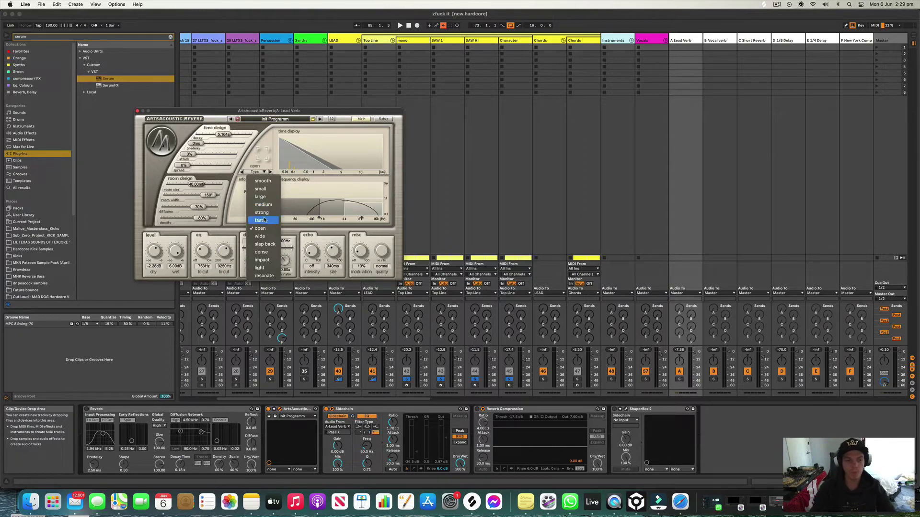
left_click(154, 250)
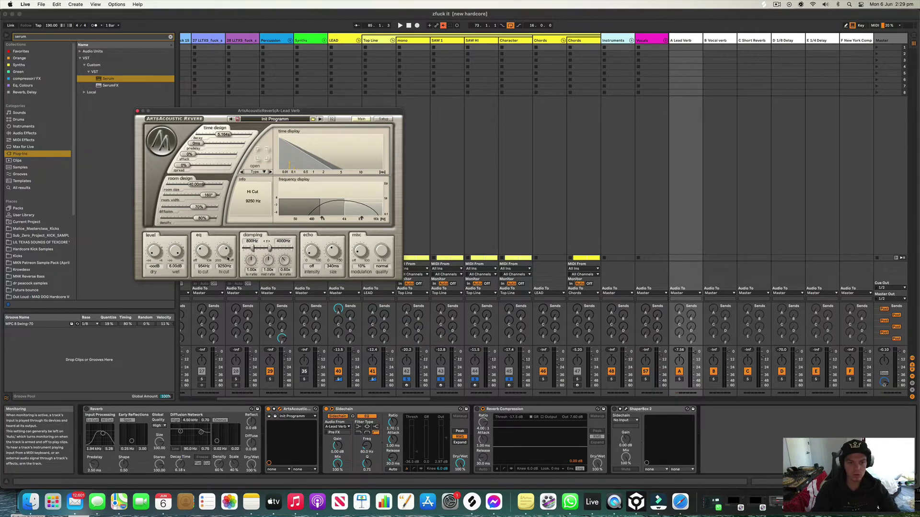
key("space")
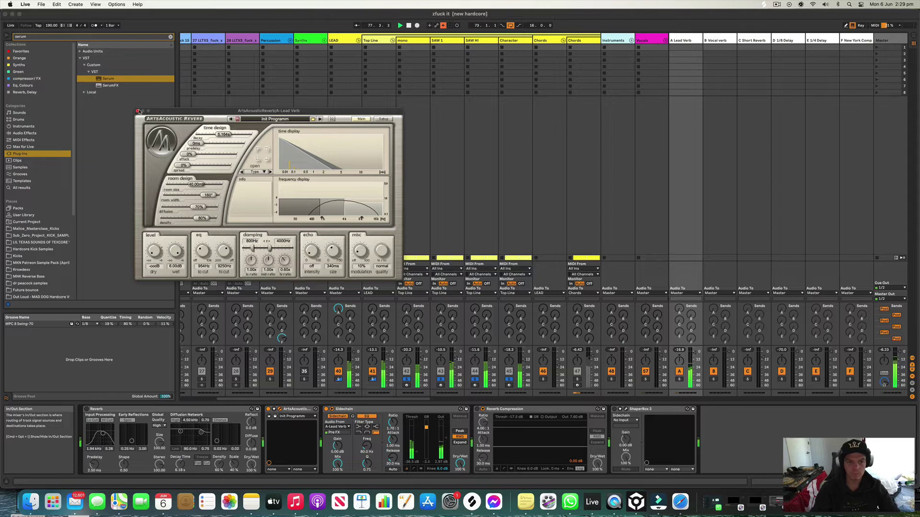
left_click(138, 111)
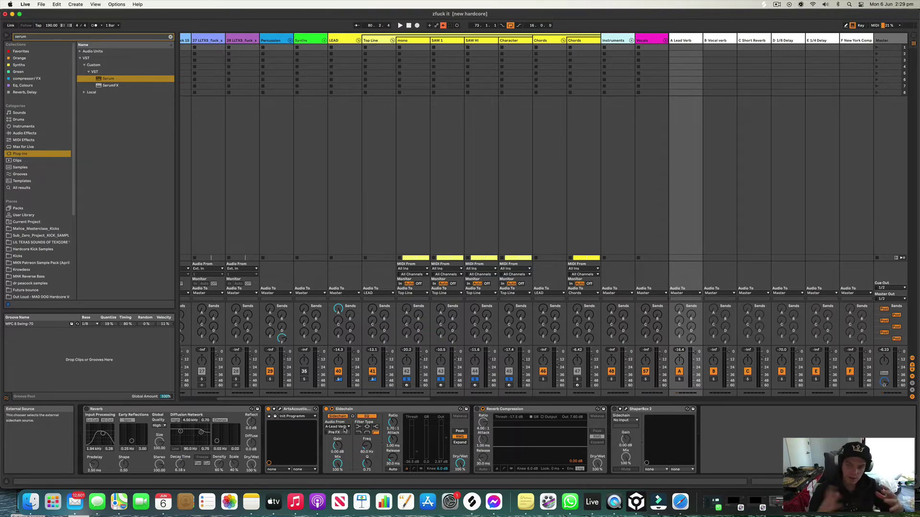
- Raise the LEAD group's send to the 1/8 Delay return, auditioning the lead soloed and in the full mix
key("space")
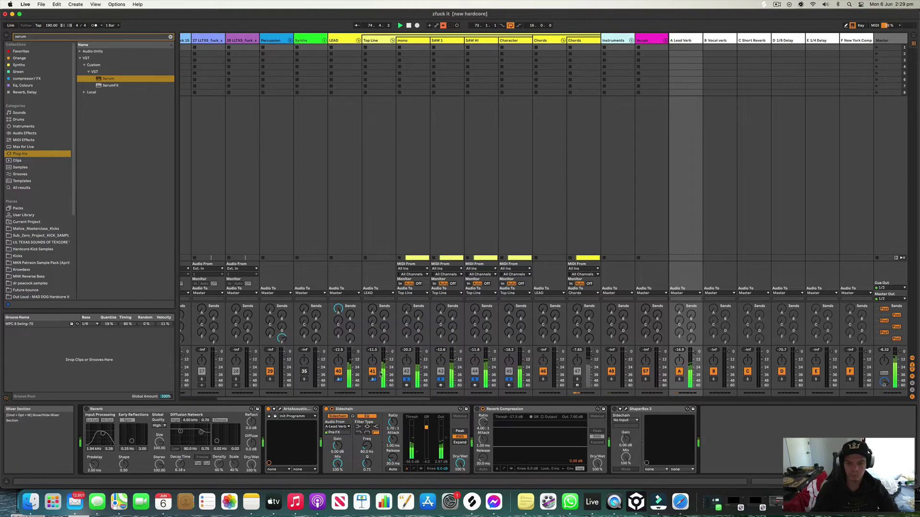
left_click(339, 379)
left_click(339, 379)
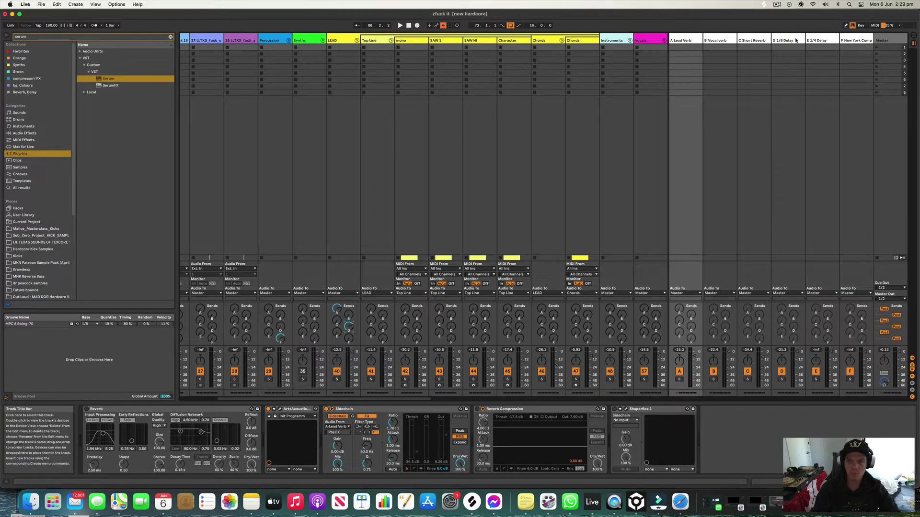
- Set the 1/8 Delay return's sidechain compressor to take its input from LEAD, Post FX, with a ratio of about 2.21:1
left_click(788, 62)
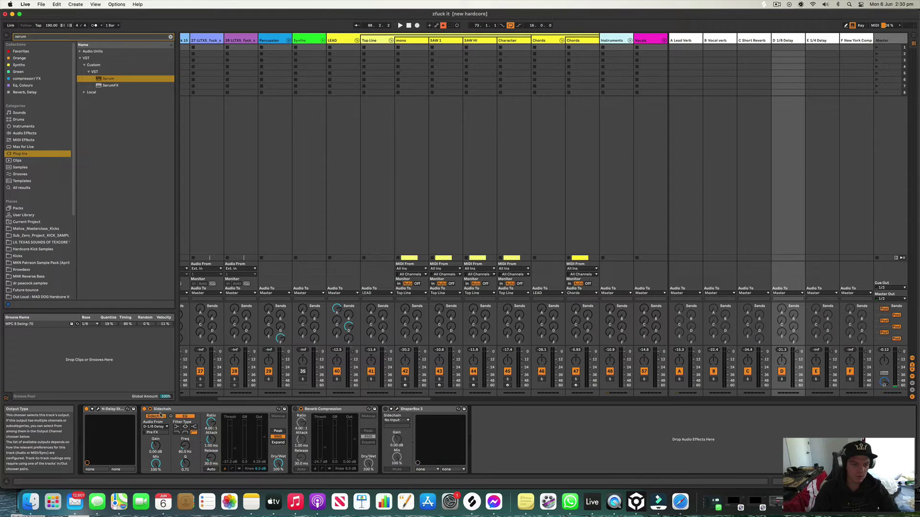
left_click(156, 428)
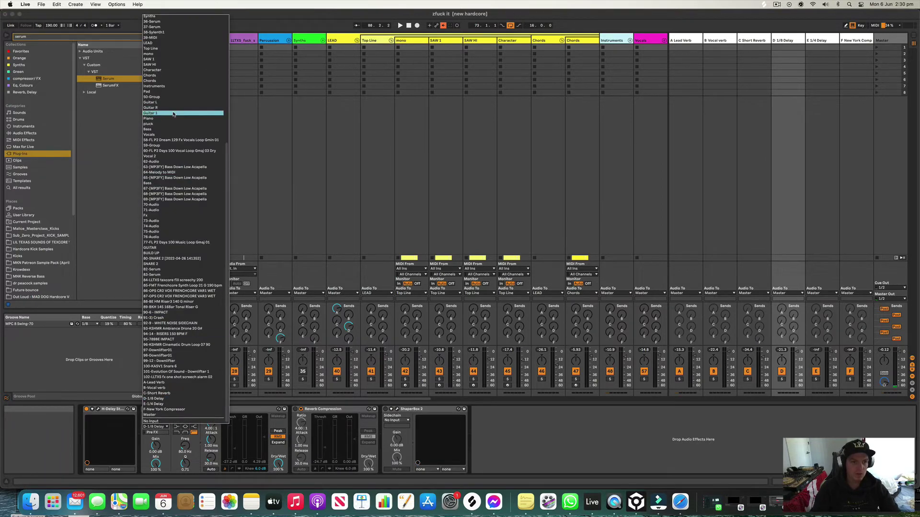
left_click(181, 45)
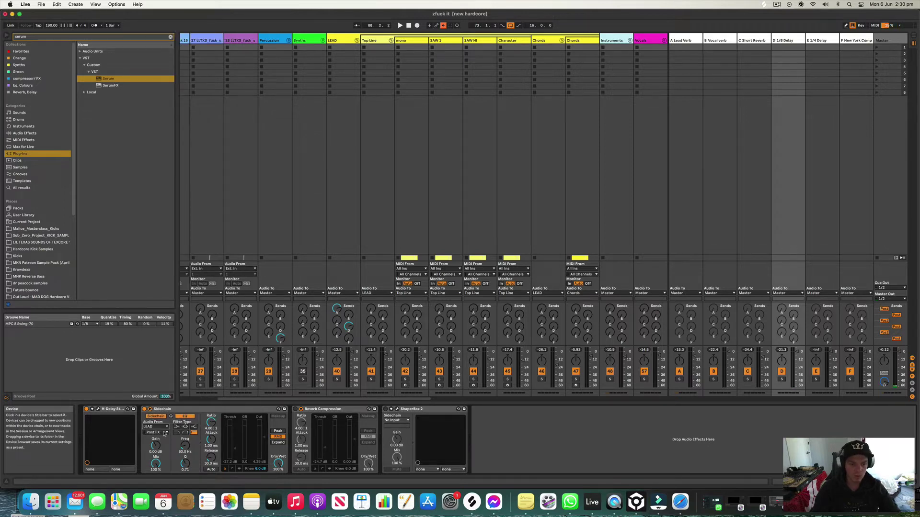
left_click_drag(211, 422, 211, 434)
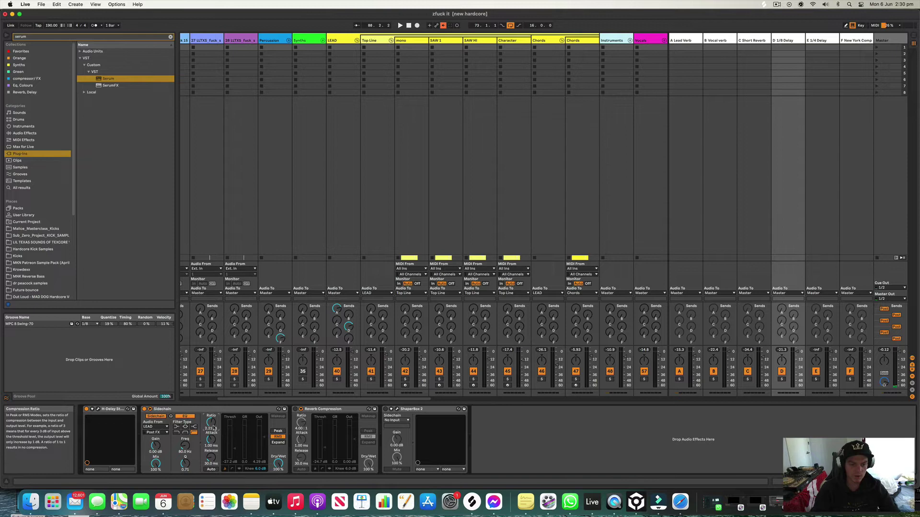
- Open H-Delay on the 1/8 Delay return, examine its delay time, feedback and filter settings, and close it
left_click(99, 410)
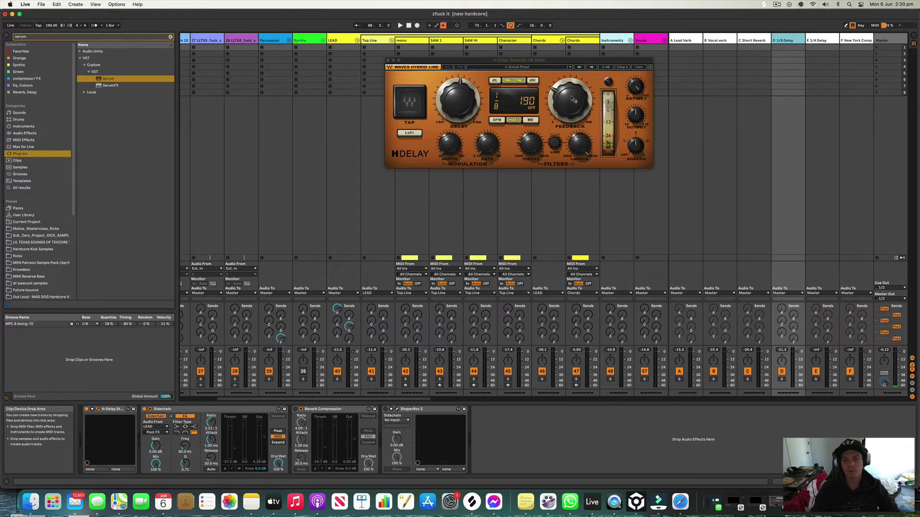
left_click(524, 152)
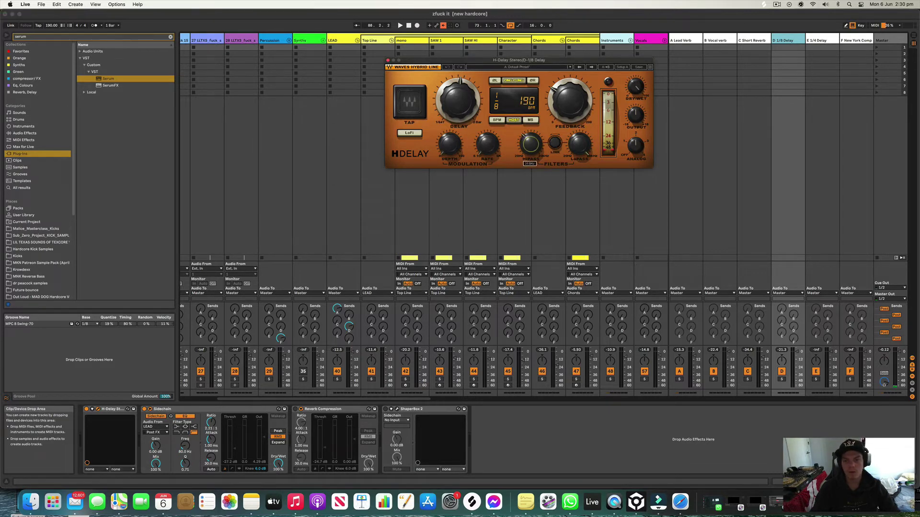
left_click(387, 60)
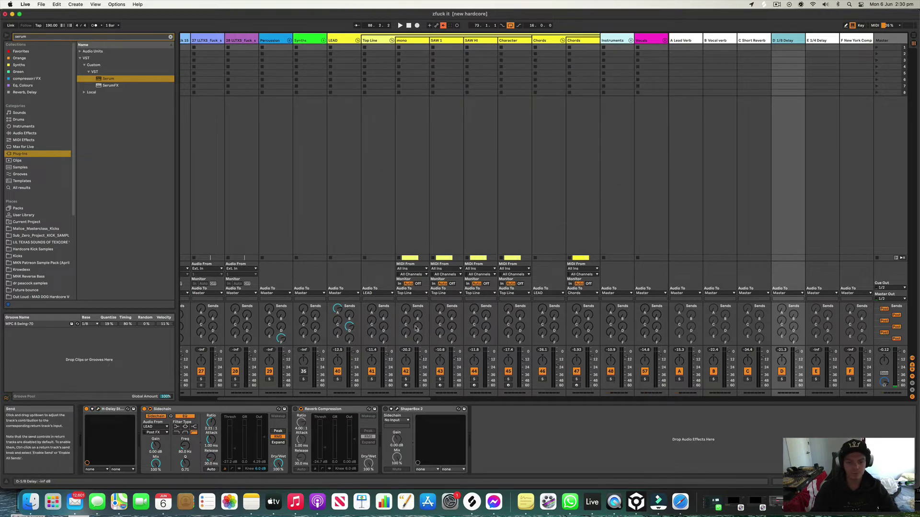
- Play the soloed LEAD group with its devices shown and lower the SAW 1 track's volume to about -13 dB
key("space")
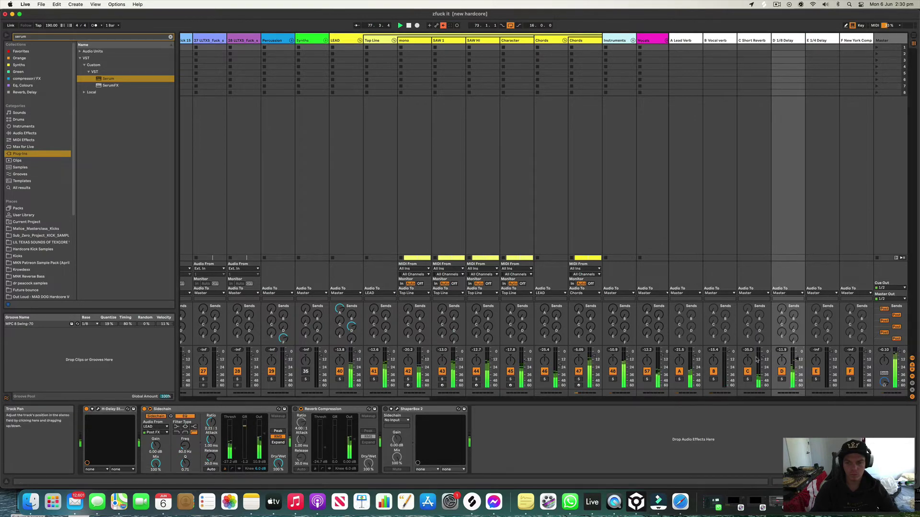
left_click(339, 378)
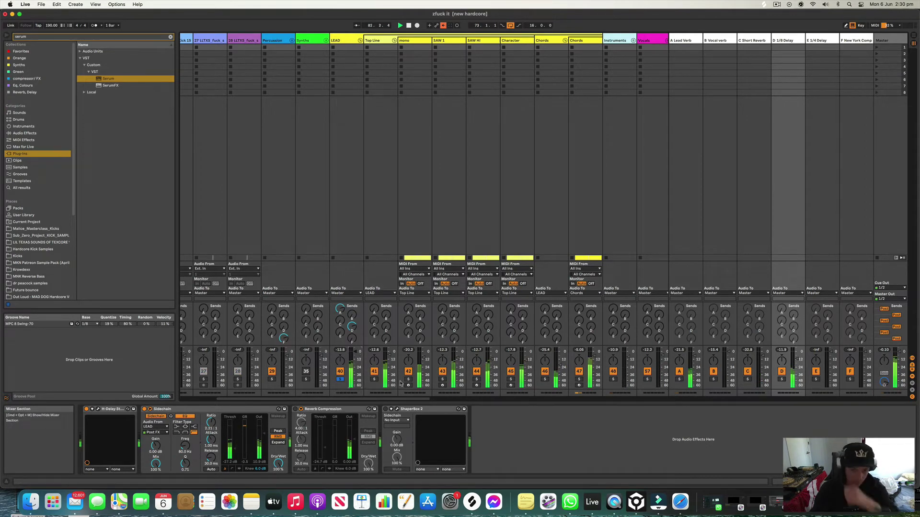
left_click(344, 41)
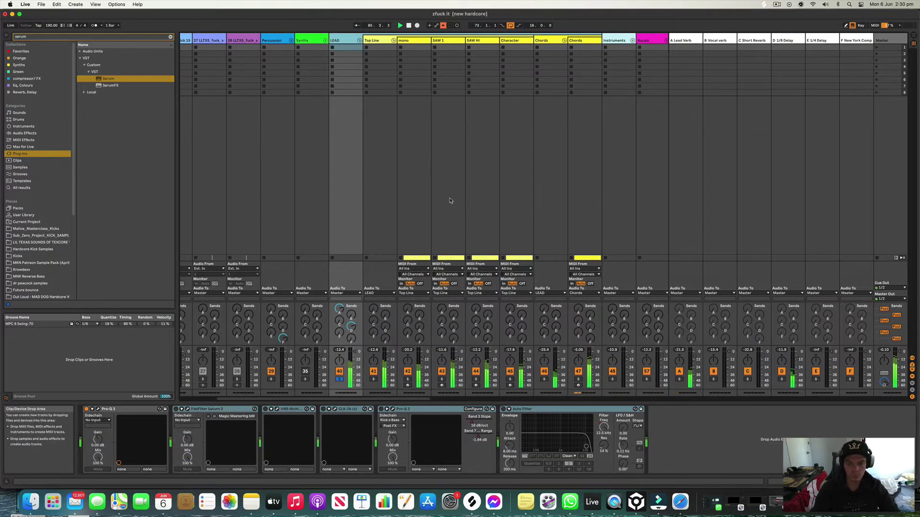
scroll(457, 359, "left", 1)
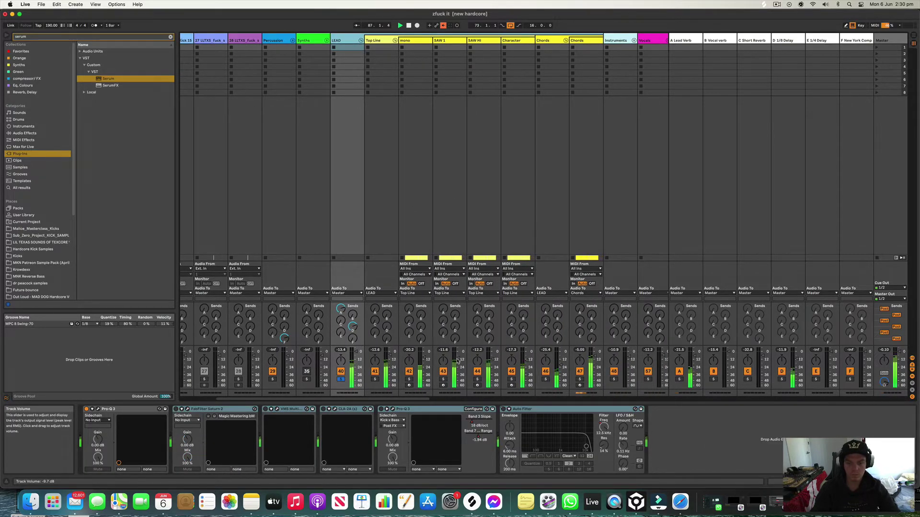
left_click_drag(458, 359, 457, 360)
key("space")
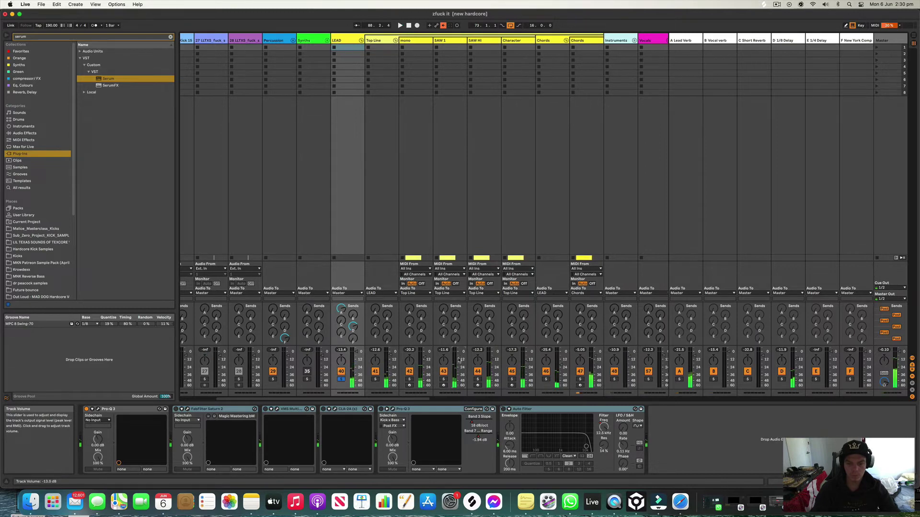
- Open the first Pro-Q 3 on the LEAD group and add a low cut just below the existing 390 Hz dip
left_click(102, 410)
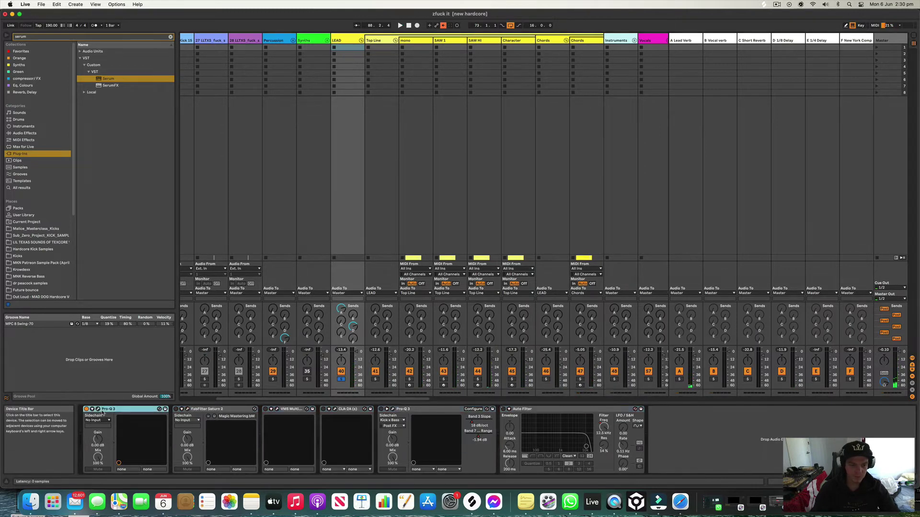
left_click(98, 410)
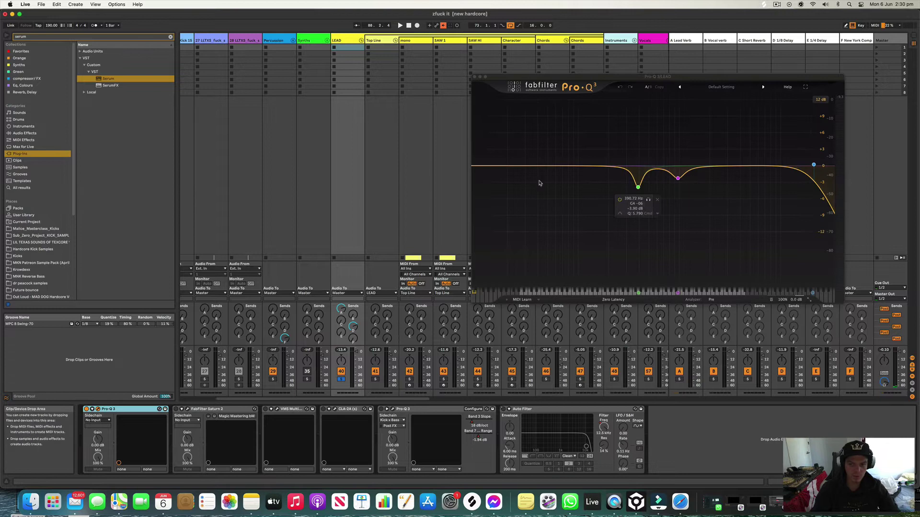
left_click(493, 167)
scroll(492, 167, "up", 3)
key("space")
left_click_drag(492, 166, 611, 170)
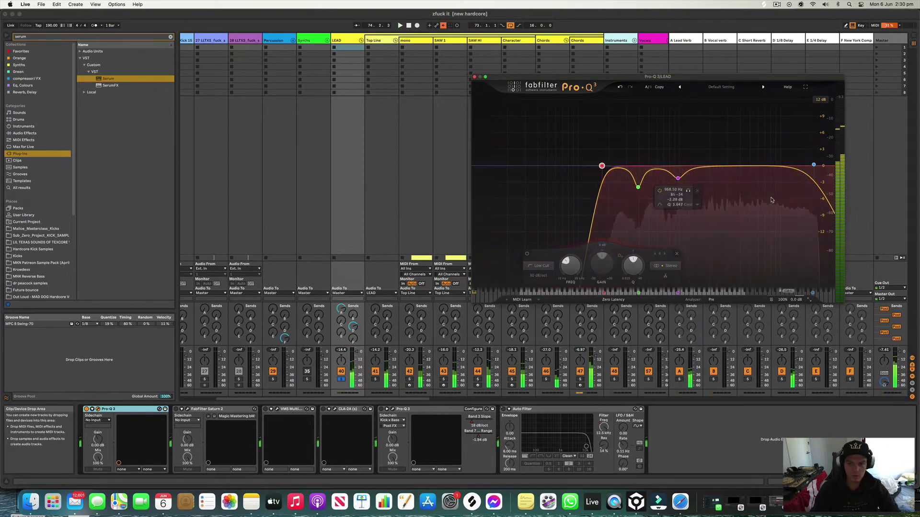
- Sweep the lead for resonances in Pro-Q 3, move the narrow cut to just below the 988 Hz dip, deepen it to about -11 dB, and close the equalizer
left_click(650, 165)
left_click_drag(653, 190, 633, 91)
left_click_drag(632, 146, 671, 193)
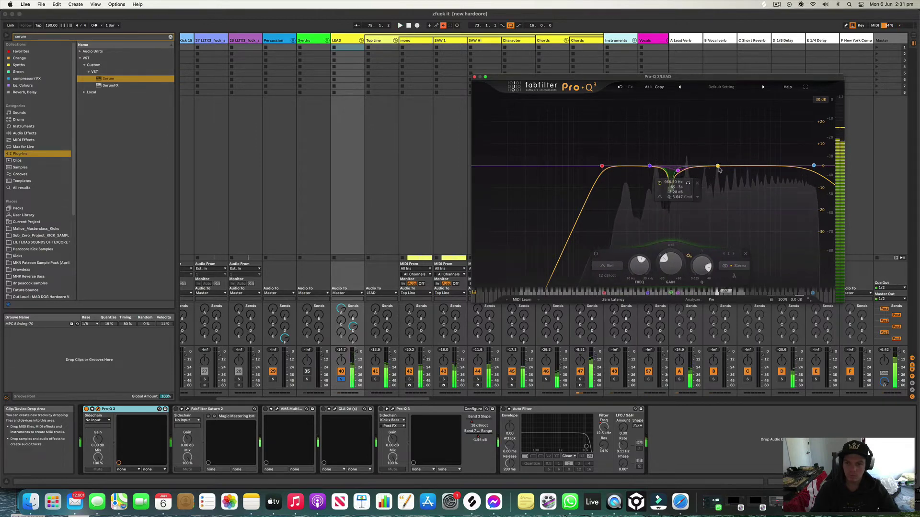
left_click(814, 165)
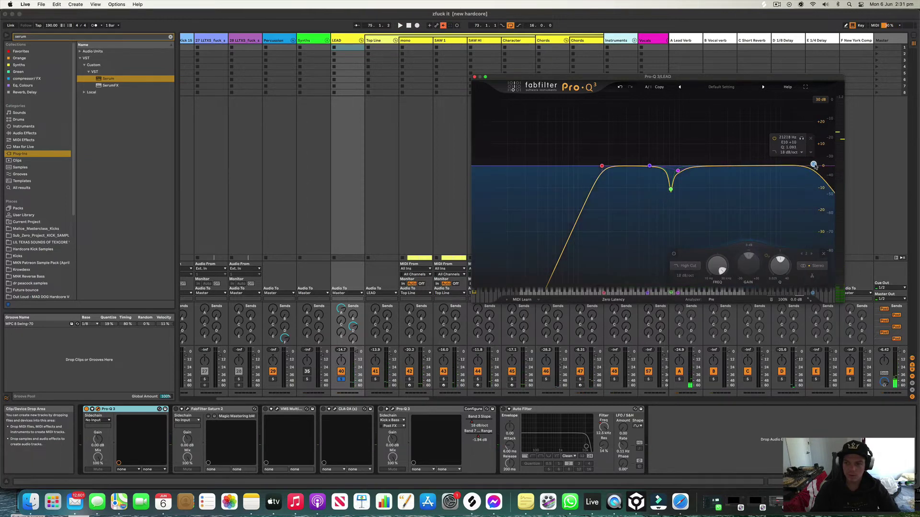
left_click_drag(671, 189, 667, 190)
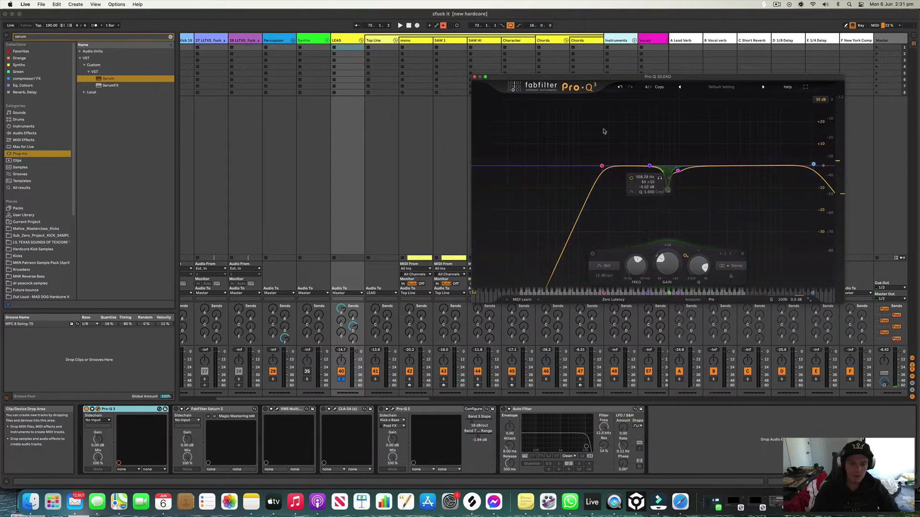
left_click(475, 77)
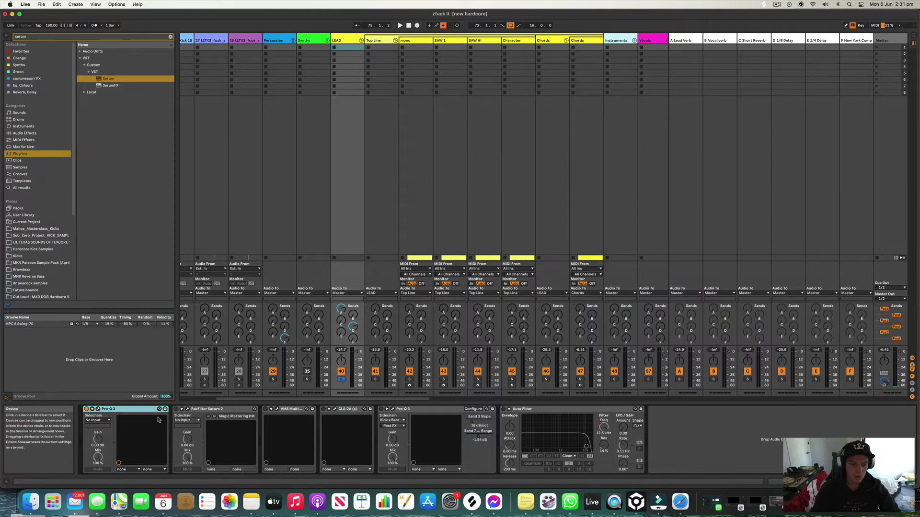
- Open FabFilter Saturn 2 on the LEAD group and look through the Mastering presets in its V1 Preset Folder
left_click(200, 411)
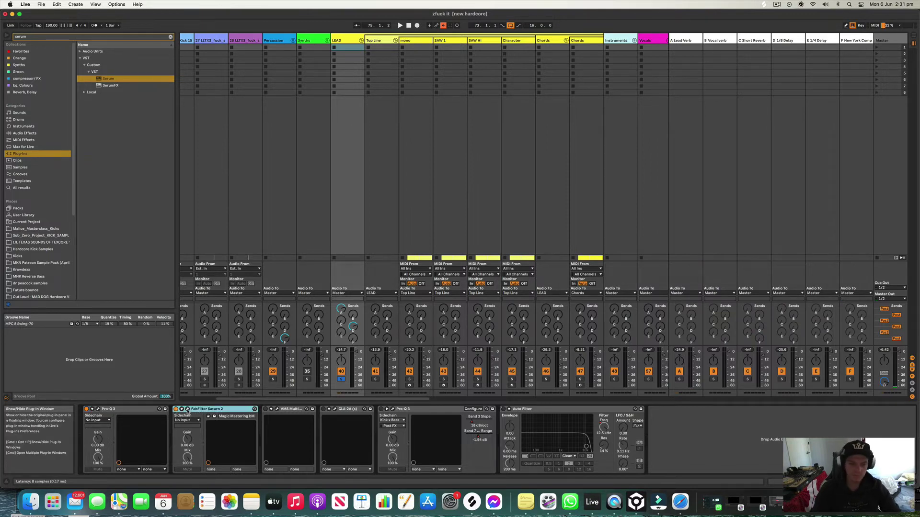
left_click(187, 410)
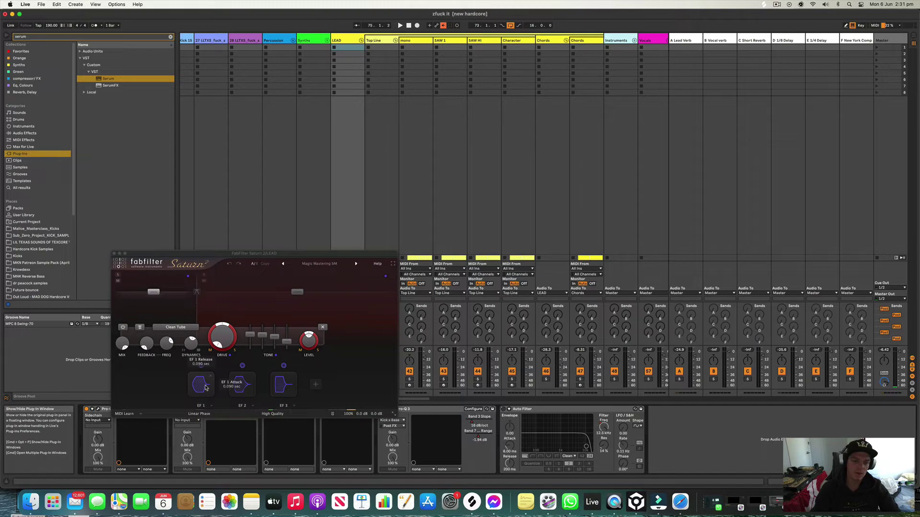
left_click(316, 265)
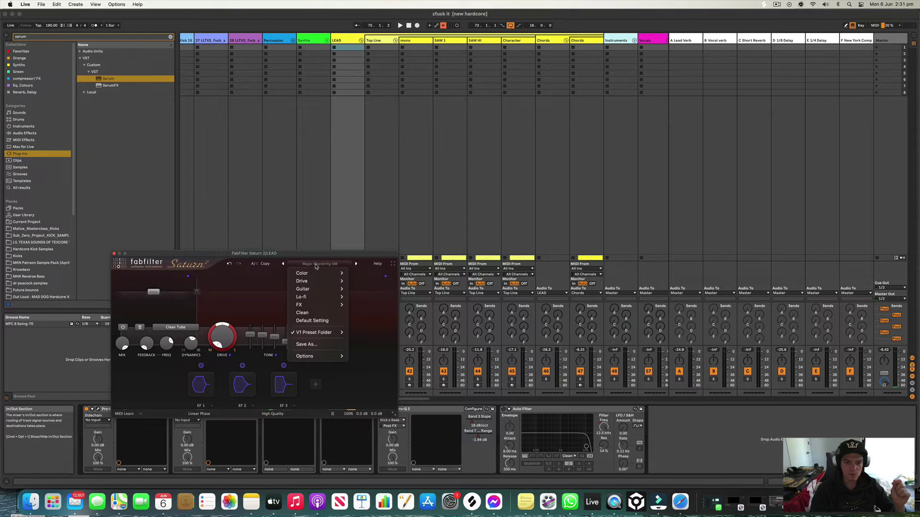
mouse_move(328, 334)
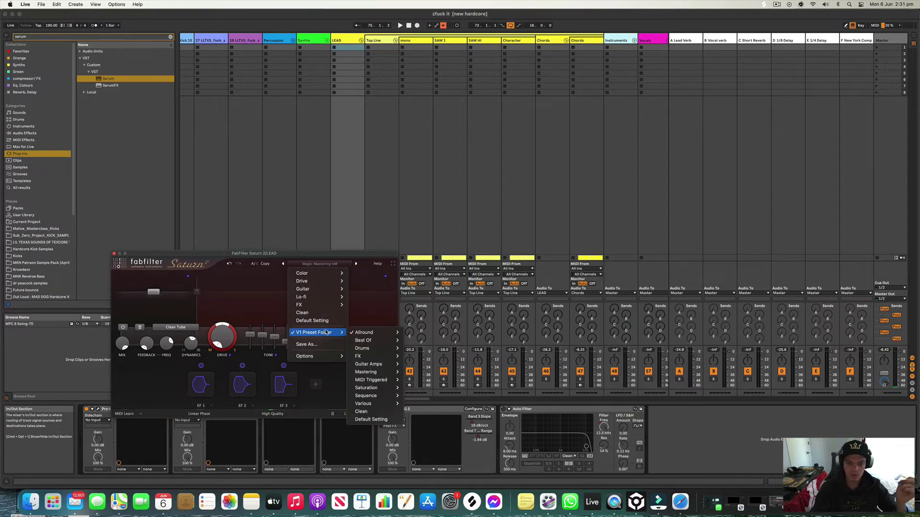
mouse_move(379, 372)
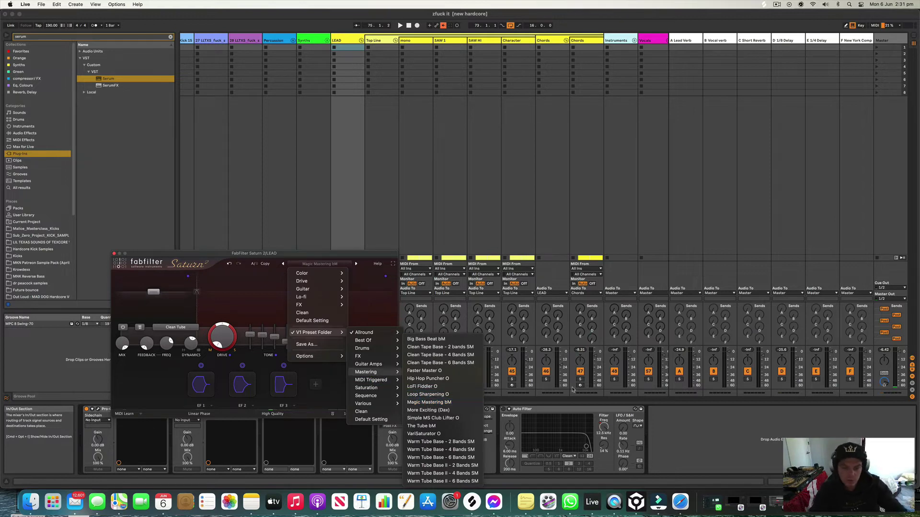
left_click(289, 257)
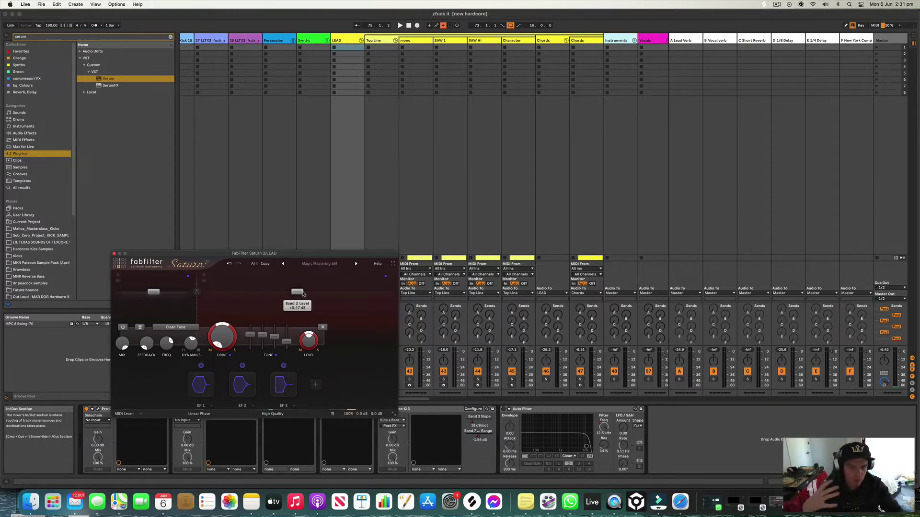
- Adjust Saturn 2's upper band level and raise the crossover between its two bands during playback, and bypass the plug-in for comparison
left_click_drag(236, 253, 612, 221)
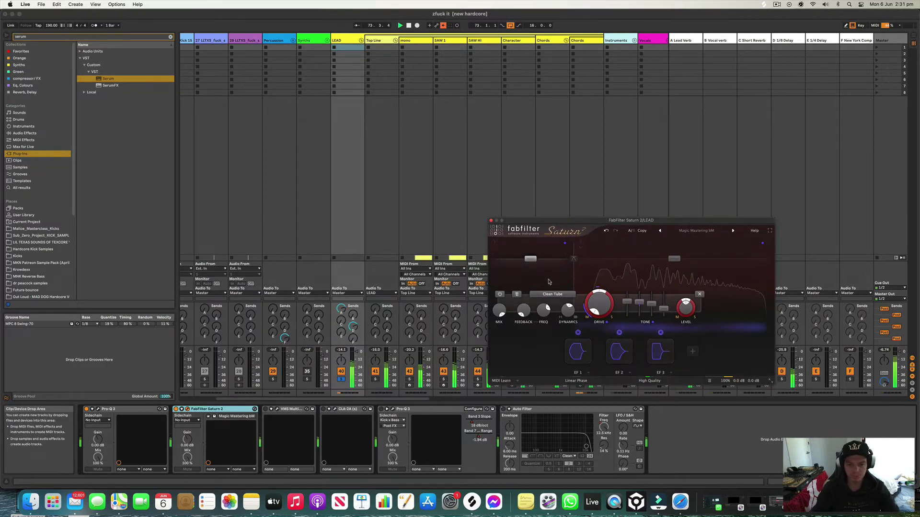
left_click_drag(672, 260, 672, 259)
left_click_drag(574, 261, 605, 261)
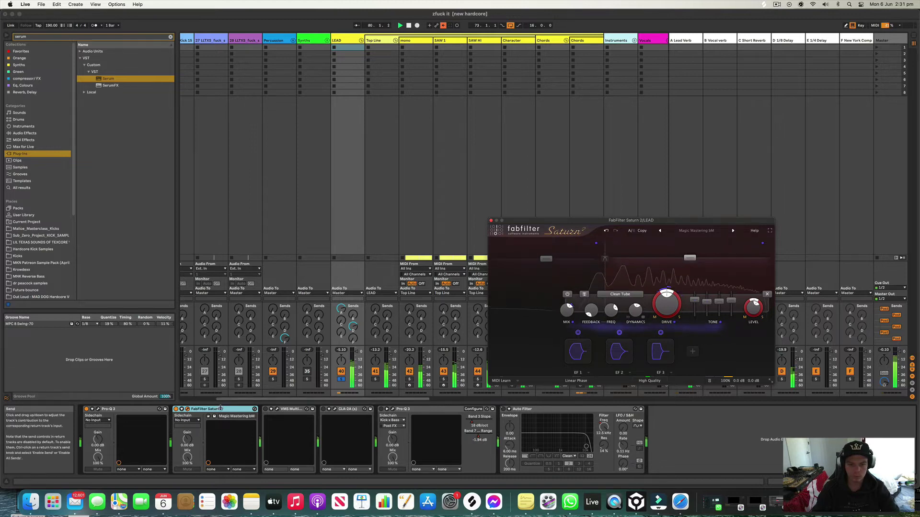
left_click(176, 409)
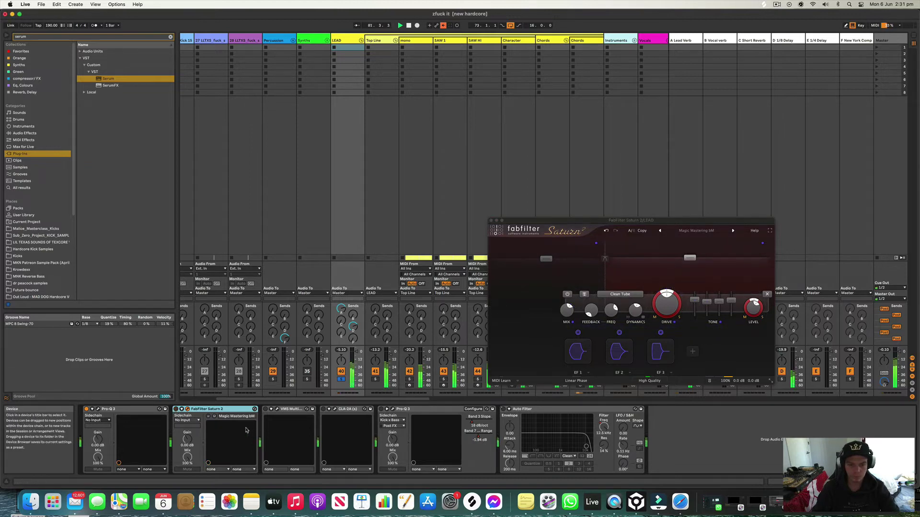
- Toggle FabFilter Saturn 2 on the LEAD group to compare the sound during playback, leave it enabled, and close its window
left_click(175, 409)
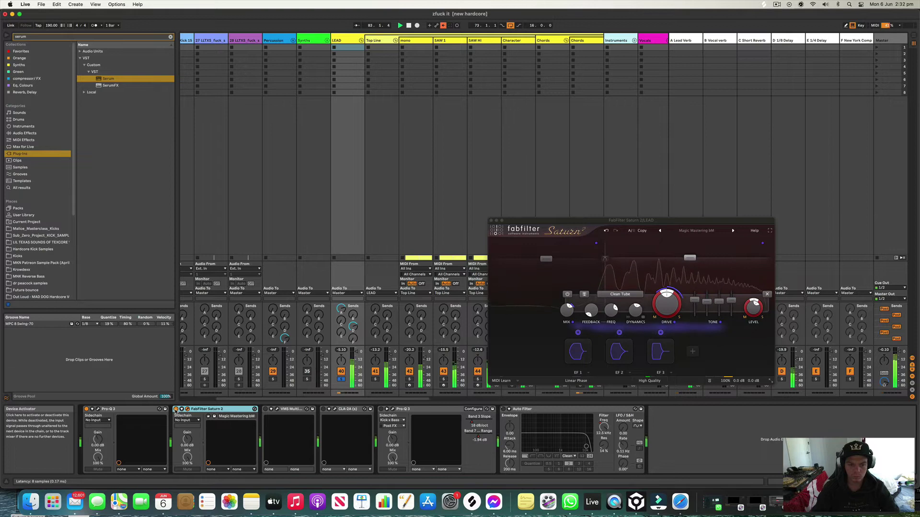
left_click(176, 409)
left_click(175, 409)
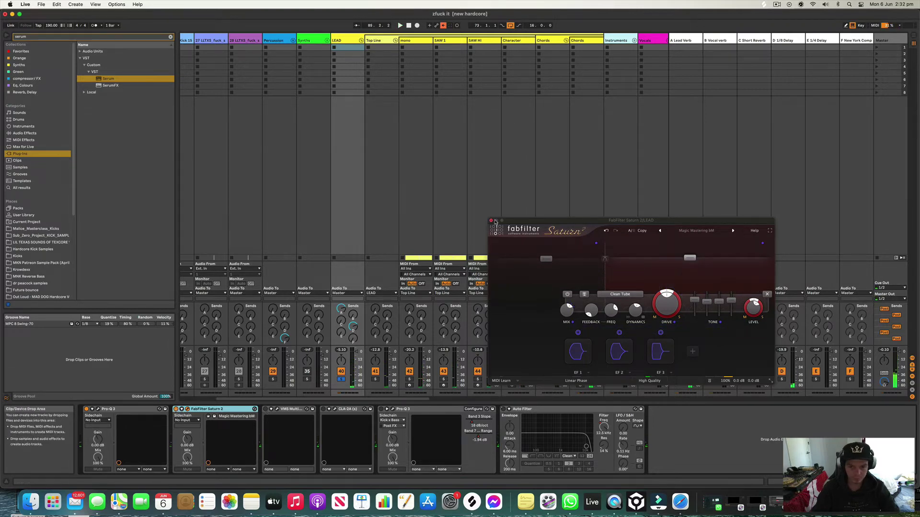
left_click(491, 221)
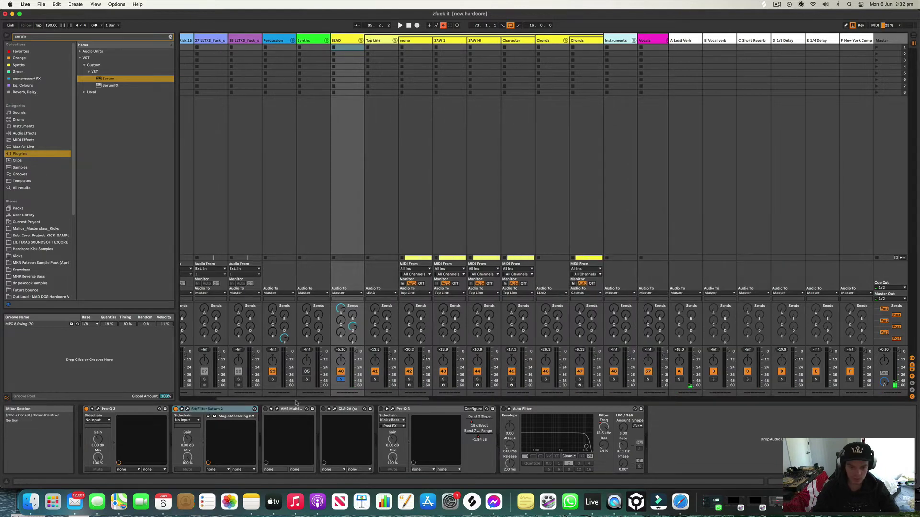
- Enable and open the VMS Multiband Compressor on the LEAD group, lower its master mix, and switch off the lowest band
left_click(270, 411)
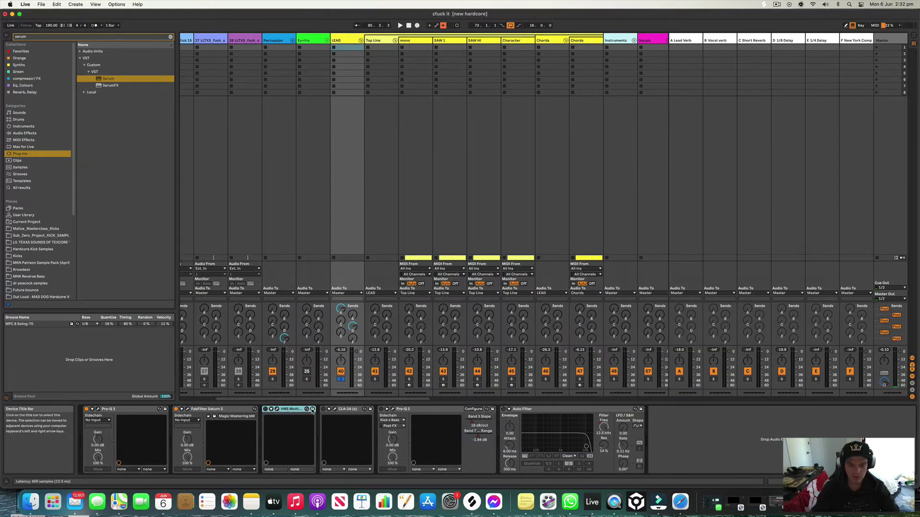
left_click(277, 409)
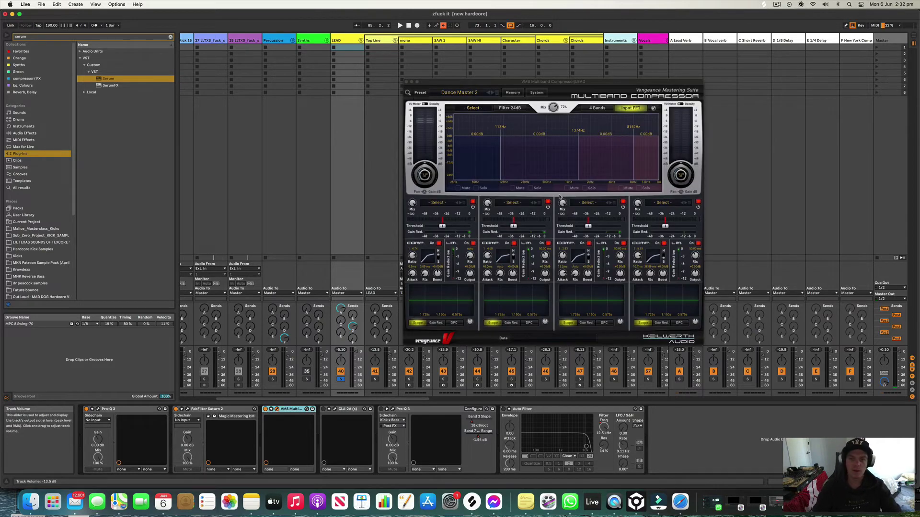
left_click_drag(554, 108, 555, 111)
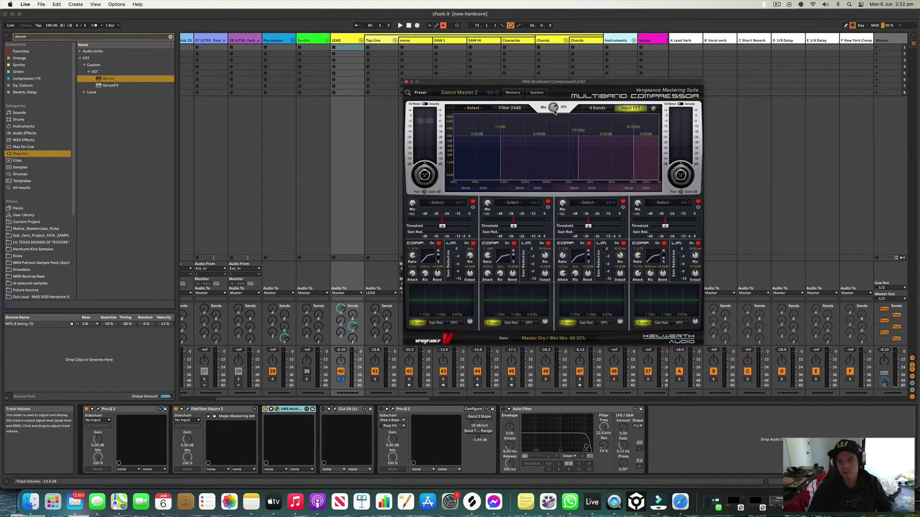
left_click(472, 203)
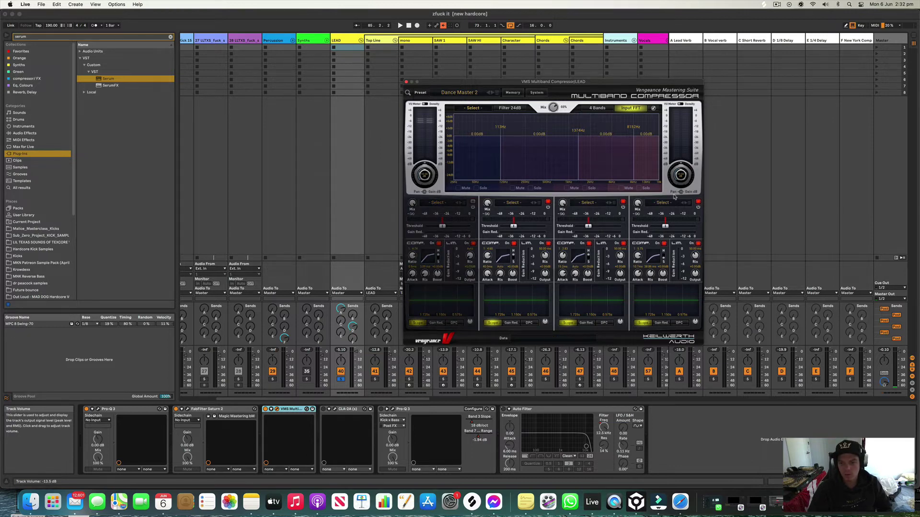
- Set the multiband compressor's master mix to about 64% while auditioning the soloed LEAD group, and close the plug-in
key("space")
left_click_drag(550, 104, 550, 109)
scroll(369, 358, "left", 1)
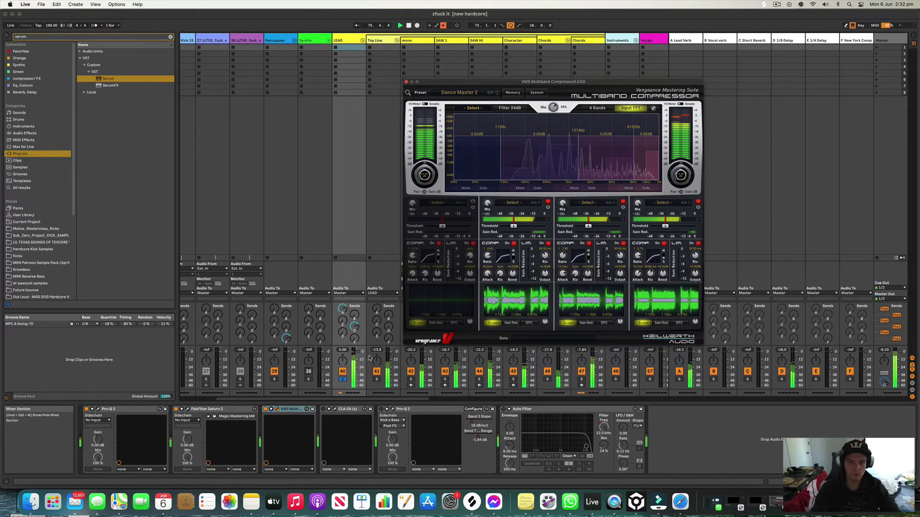
left_click(360, 358)
scroll(360, 358, "right", 1)
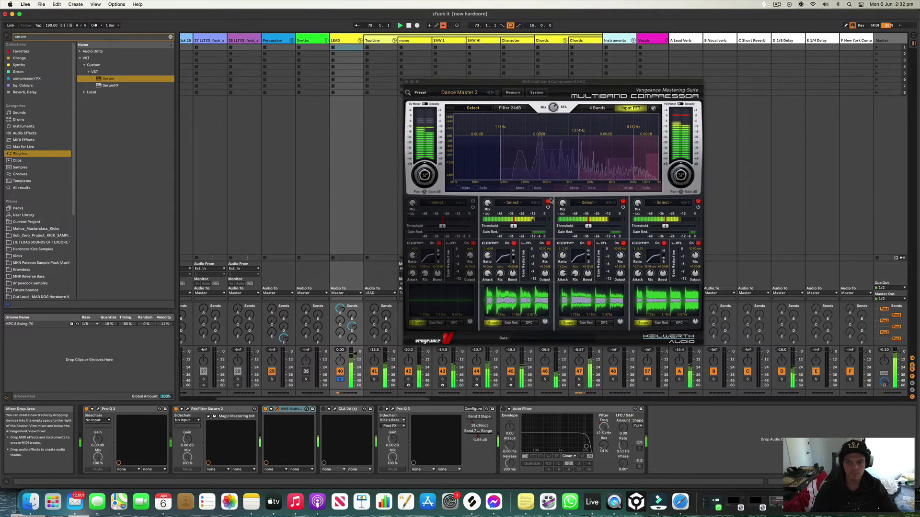
key("space")
left_click(406, 82)
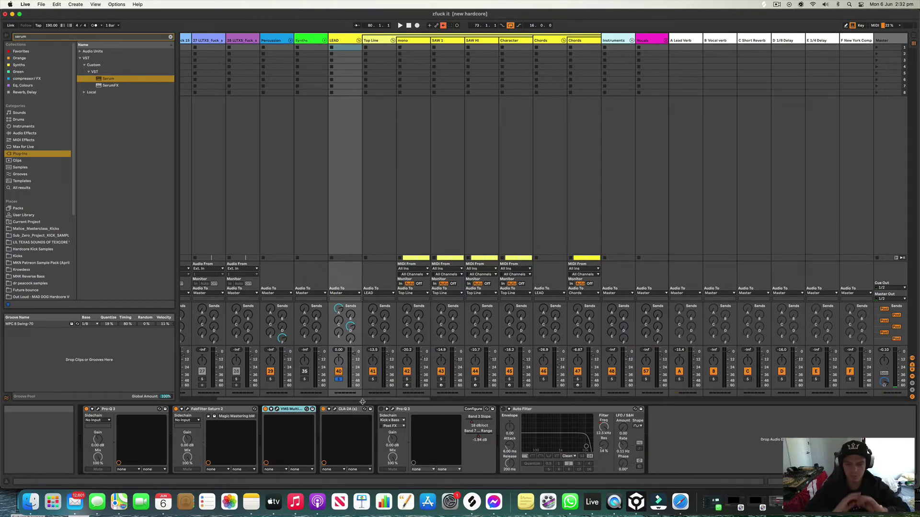
- Enable the CLA-2A on the LEAD group, check its meter during playback, and close its window
key("space")
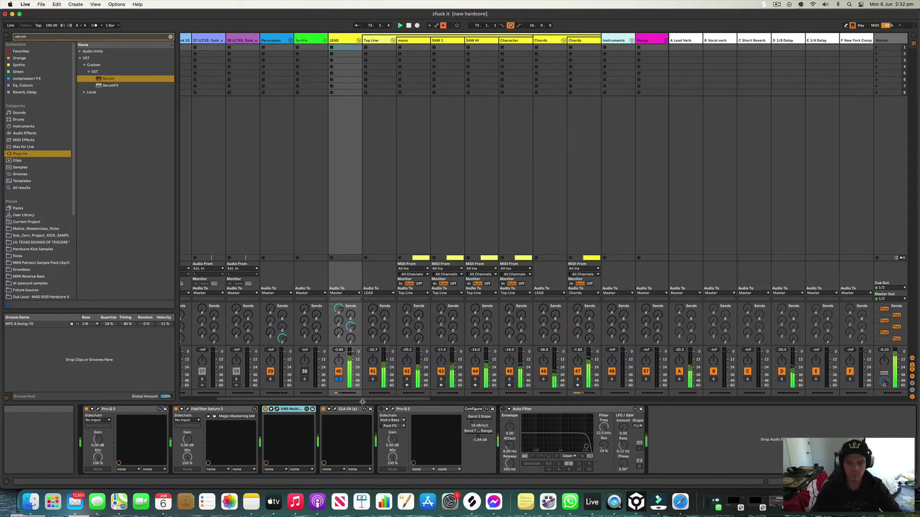
left_click(335, 409)
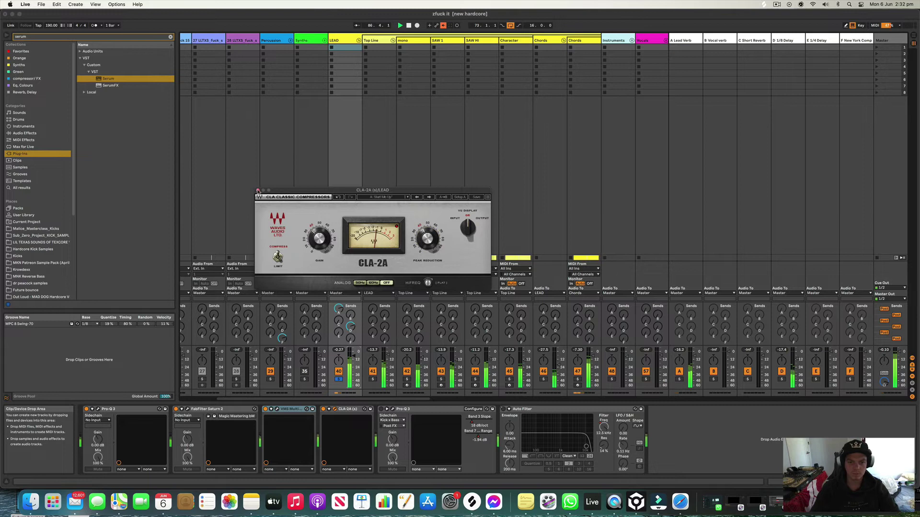
left_click(258, 191)
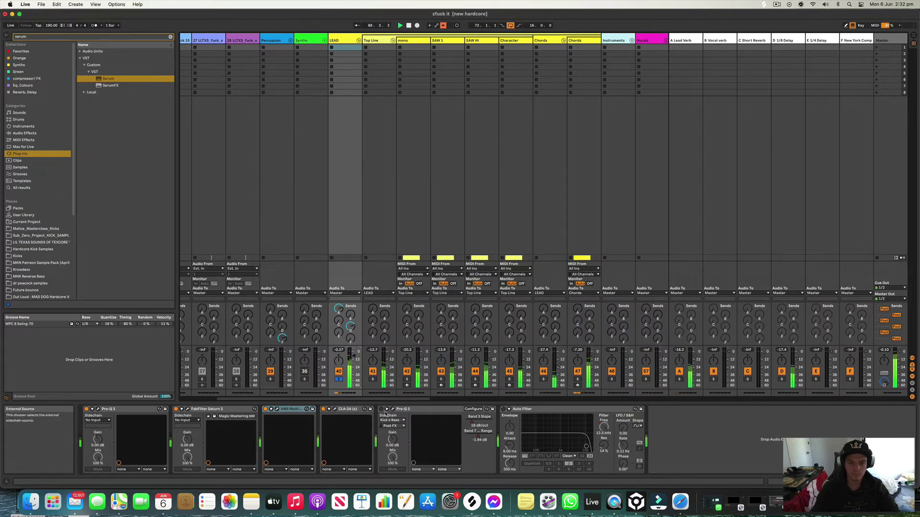
- Enable the sidechained Pro-Q 3 on the LEAD group and set its low cut to about 184 Hz at 48 dB/oct with Q about 0.87
left_click(408, 409)
key("Delete")
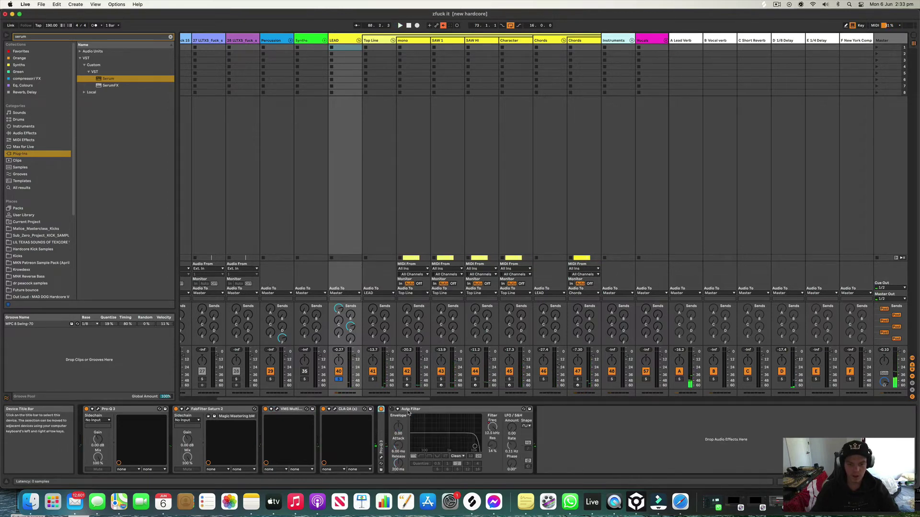
key("super+z")
left_click(393, 410)
mouse_move(558, 349)
key("space")
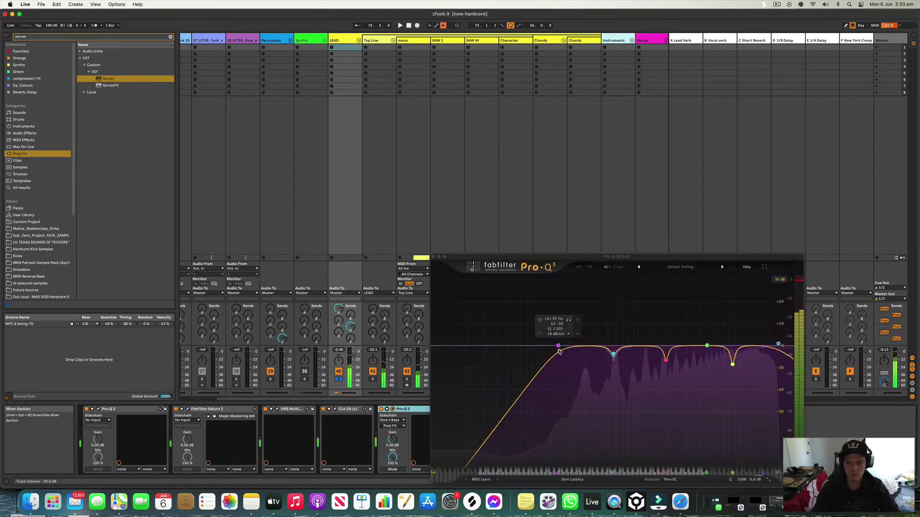
scroll(558, 350, "up", 3)
mouse_move(558, 348)
left_mouse_down()
mouse_move(568, 347)
mouse_move(562, 351)
left_mouse_up()
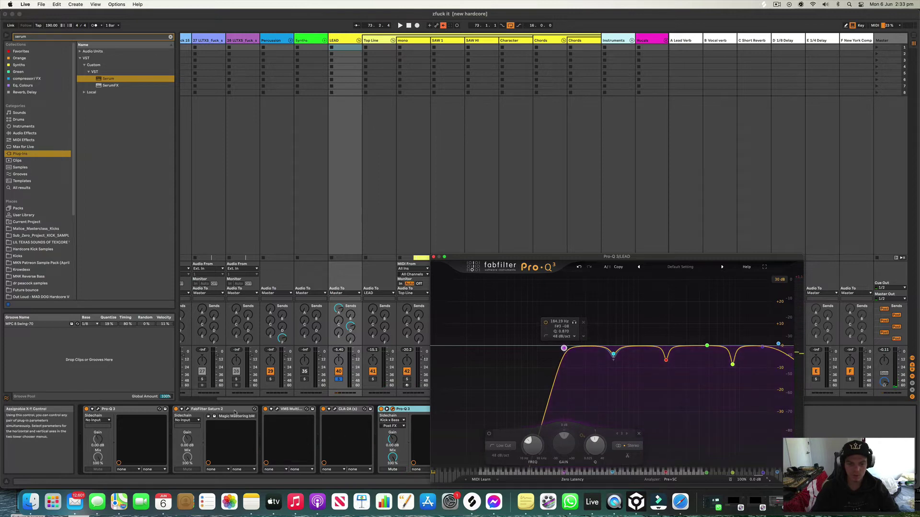
mouse_move(676, 361)
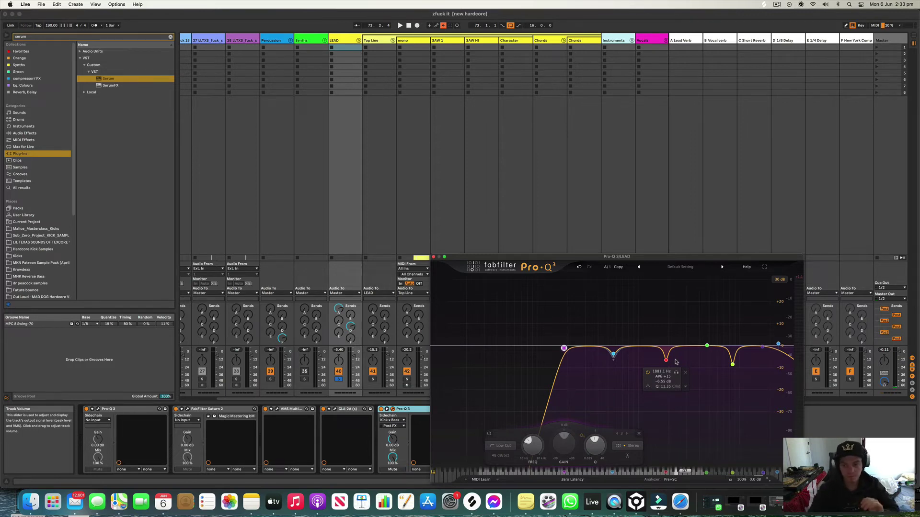
left_click(433, 258)
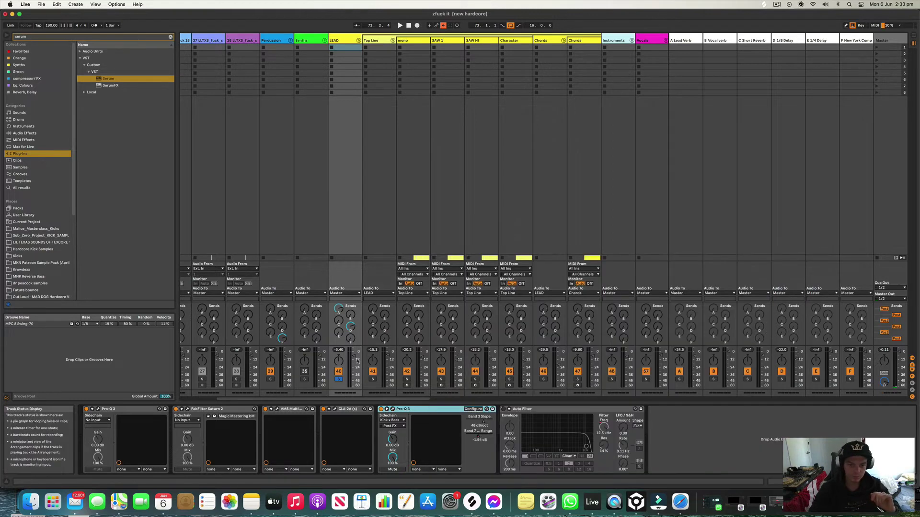
- Unsolo the LEAD group and switch to the arrangement around the looped lead section
left_click(341, 380)
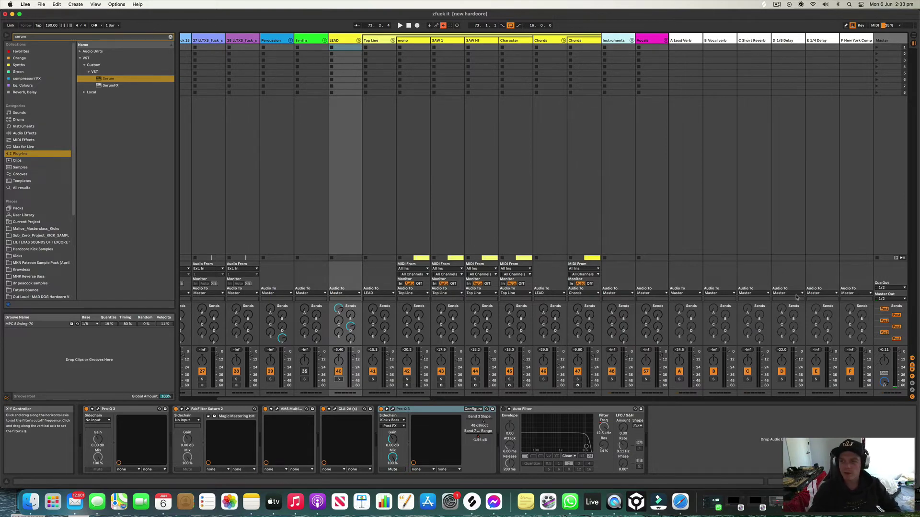
left_click(913, 36)
left_click_drag(360, 47, 359, 27)
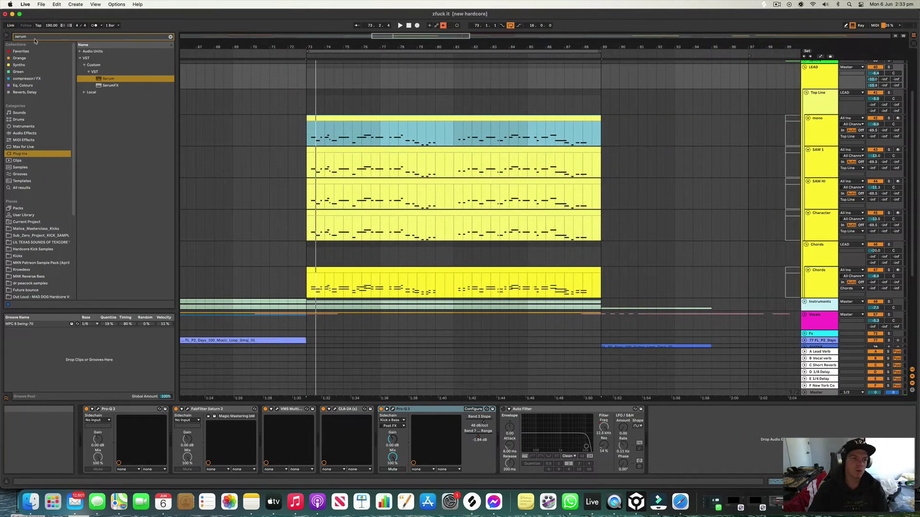
- Search the plug-ins for "oxford" and add Oxford Inflator to the end of the LEAD group's device chain
key("super+f")
type("ocfor")
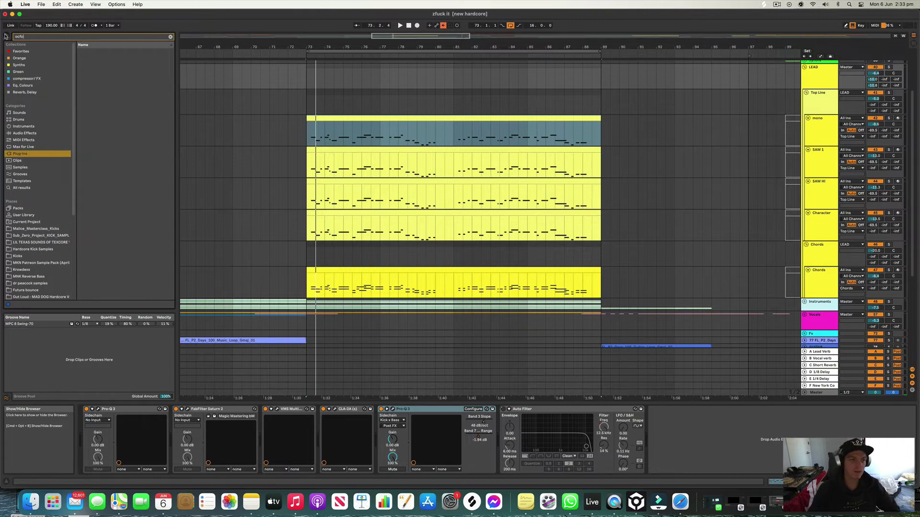
key("BackSpace")
type("xford")
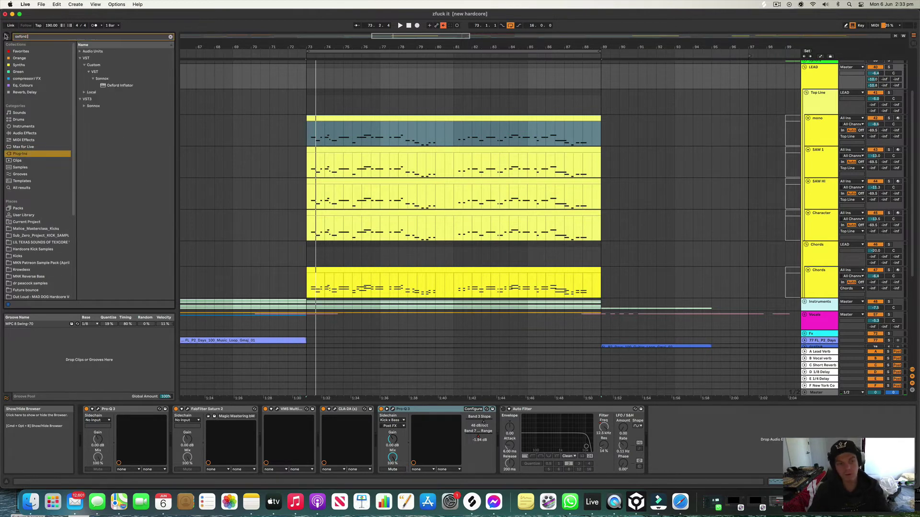
left_click(115, 86)
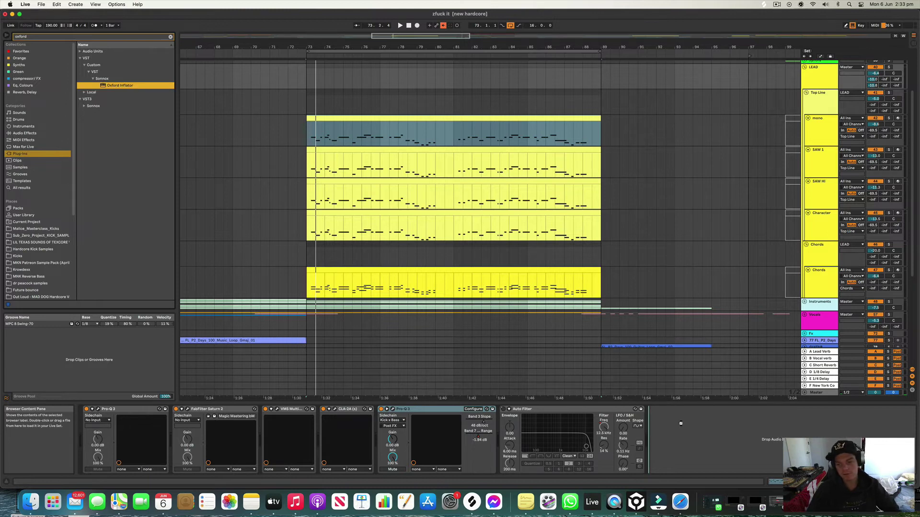
key("Return")
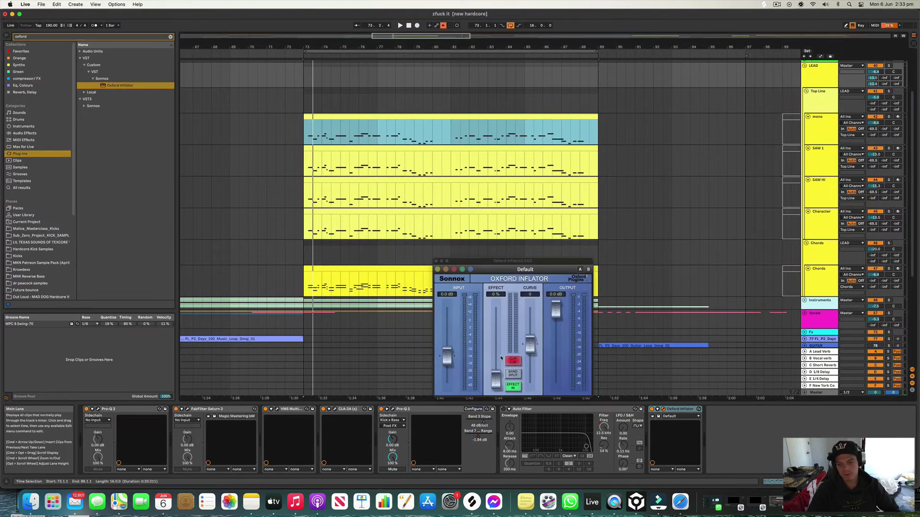
- Set Oxford Inflator's input to about 3.2 dB, effect to about 25% and output to -0.02 dB during playback, and close it
left_click_drag(447, 359, 450, 344)
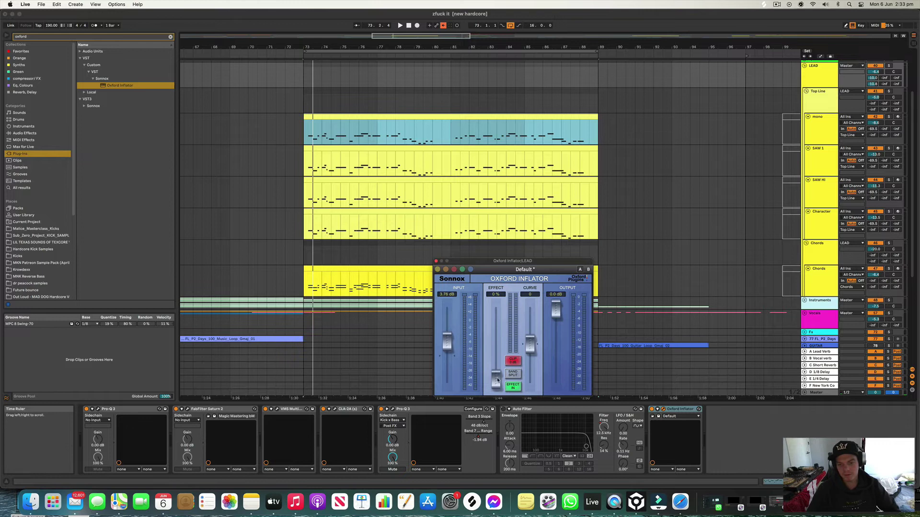
key("space")
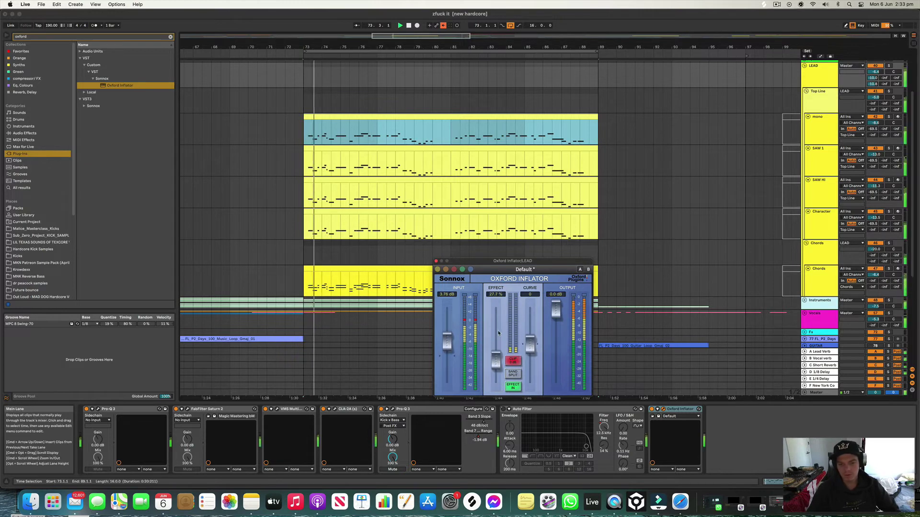
left_click_drag(496, 365, 495, 368)
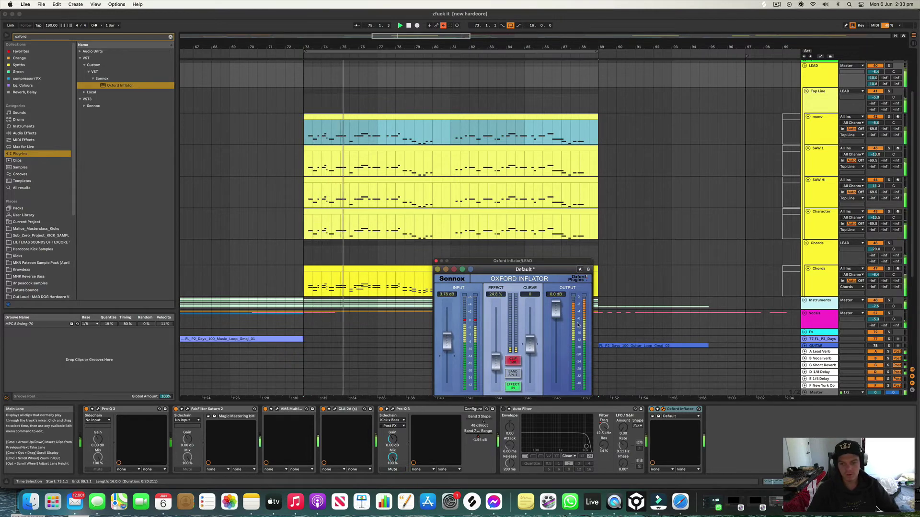
left_click_drag(553, 311, 553, 312)
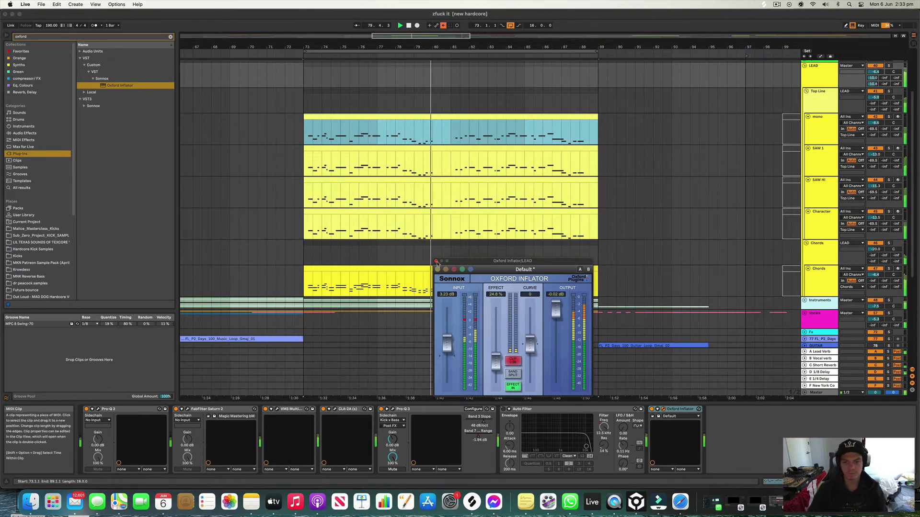
left_click(436, 261)
key("space")
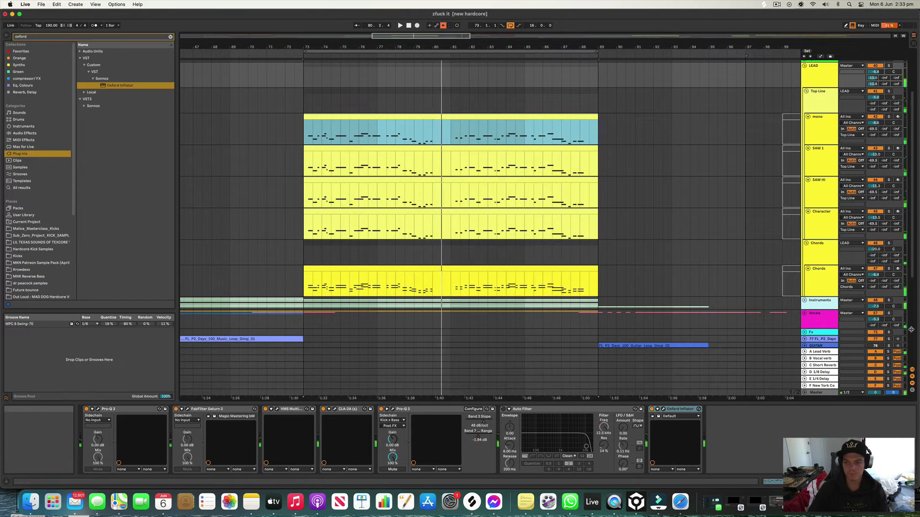
- Solo the Chords MIDI track, audition its clip, and open its Serum with the LD CHORDS preset
left_click(889, 270)
left_click(562, 268)
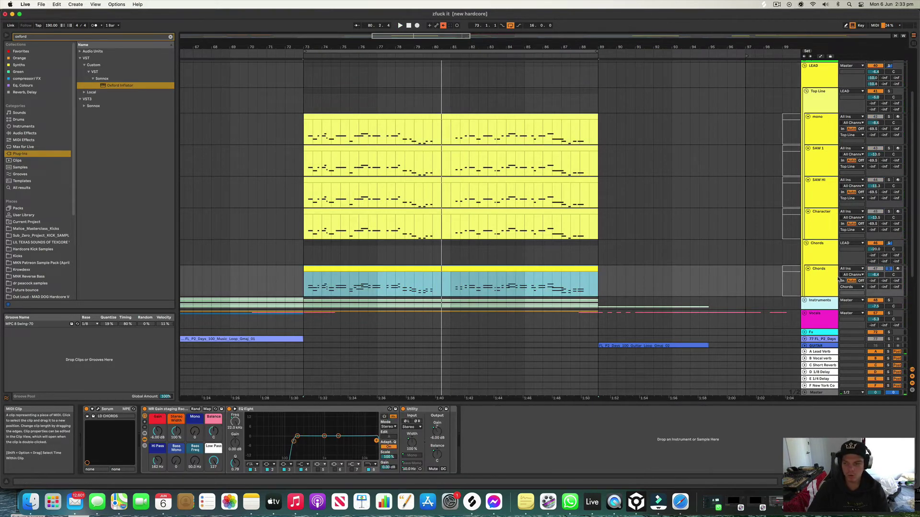
key("space")
left_click(783, 281)
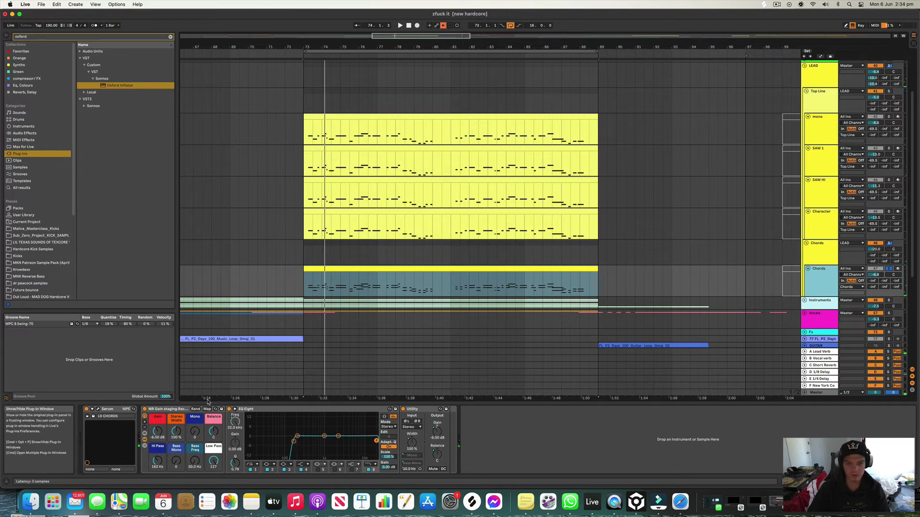
scroll(378, 328, "down", 1)
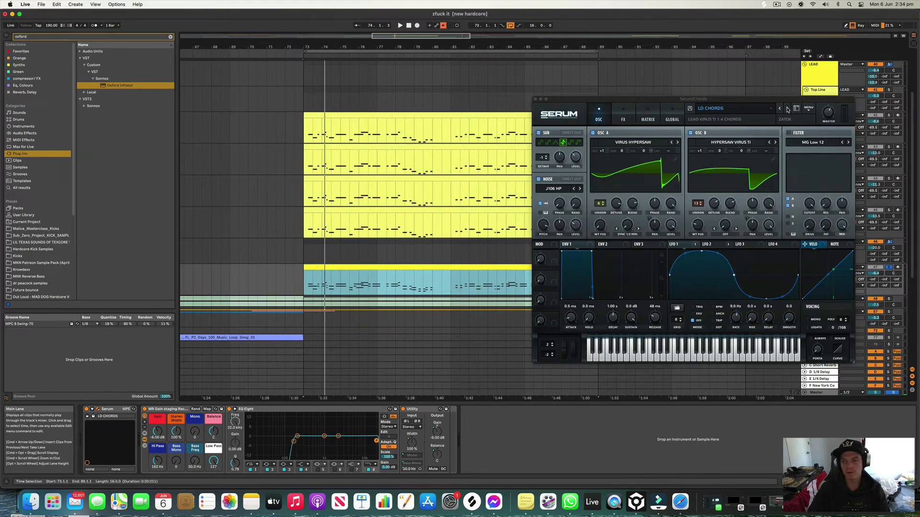
- Show the effects of the chords' Serum and switch off its Chorus during playback
left_click(623, 118)
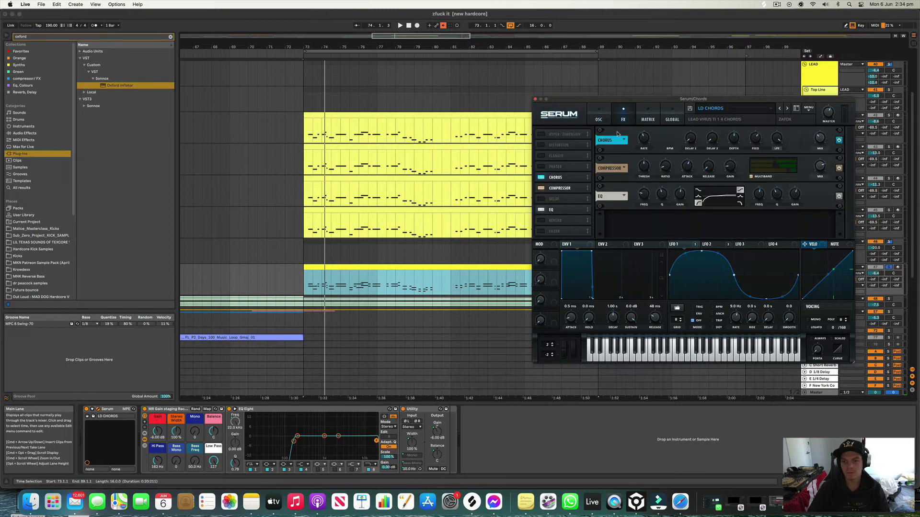
key("space")
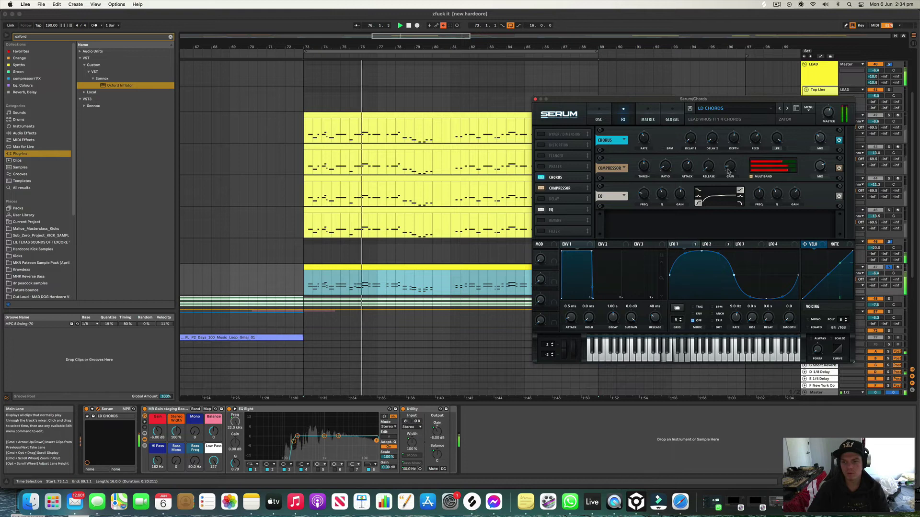
left_click(541, 177)
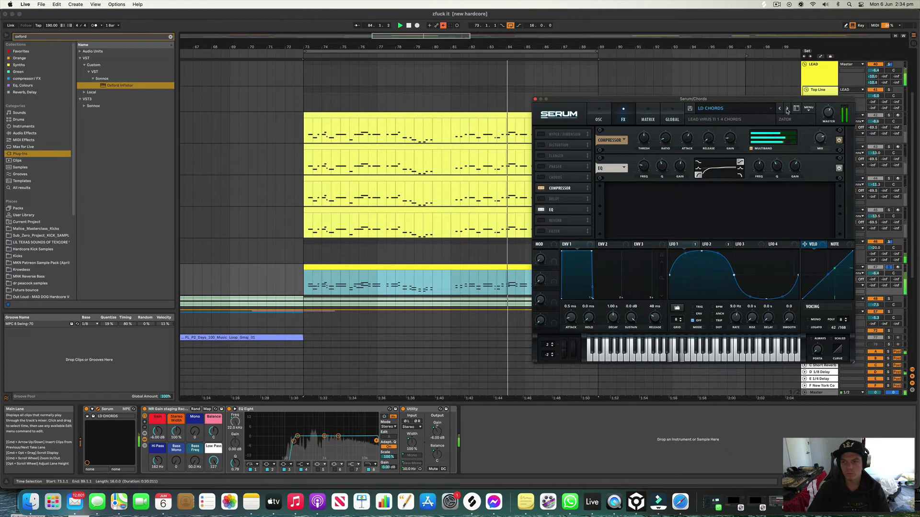
- Close the Serum window, search the plug-ins for "pro-q" and add FabFilter Pro-Q 3 to the end of the Chords track's device chain
left_click(535, 99)
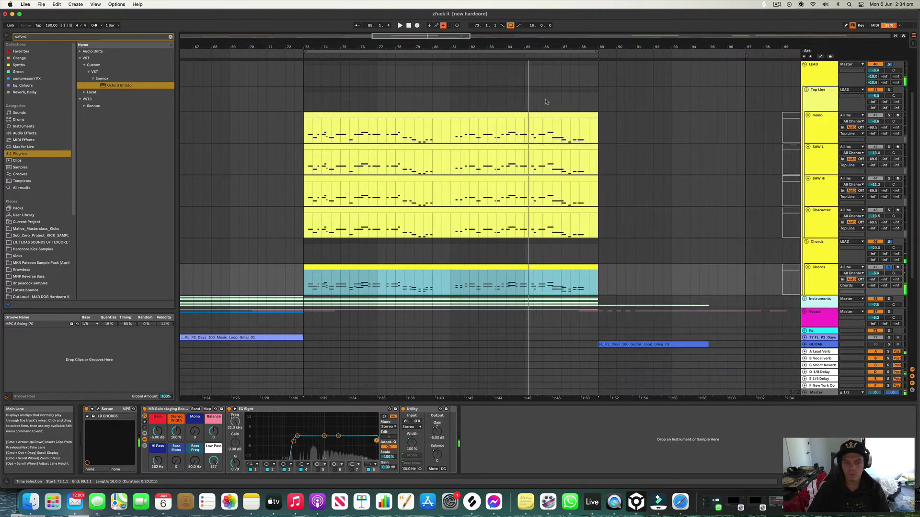
left_click(43, 36)
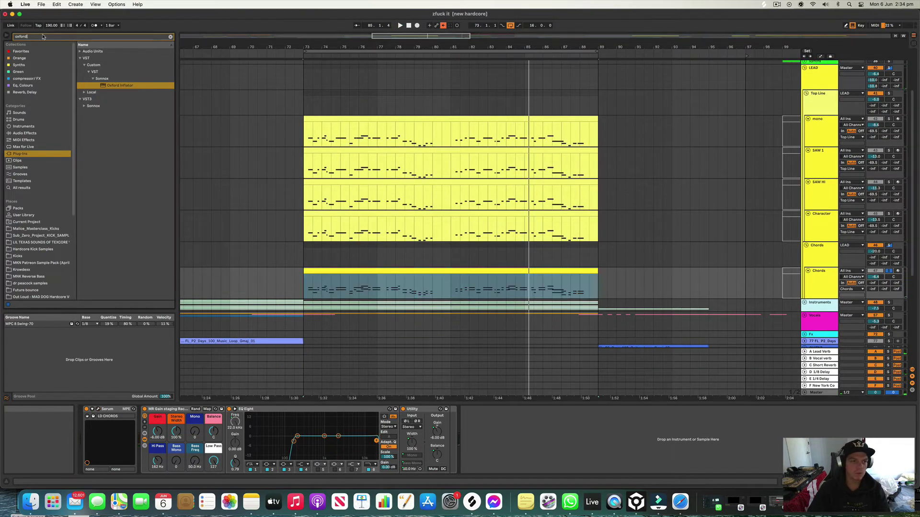
type("pro q")
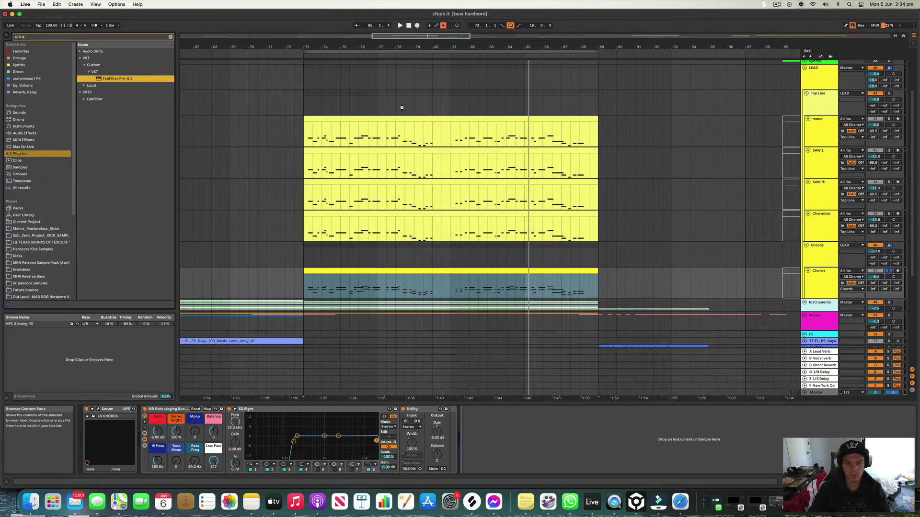
left_click_drag(359, 216, 359, 217)
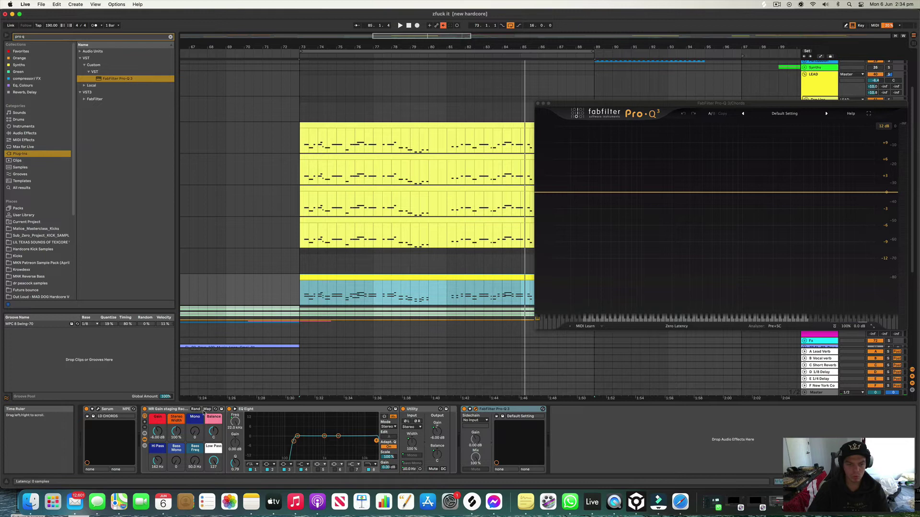
- Start playback and add a narrow bell band at about 518 Hz in the Chords track's Pro-Q 3
key("space")
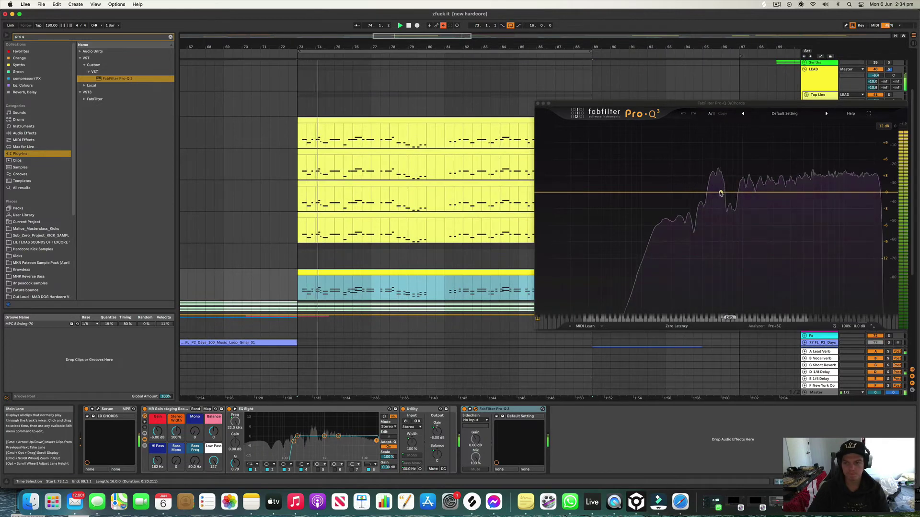
double_click(717, 149)
scroll(717, 150, "up", 3)
left_click_drag(717, 149, 714, 193)
scroll(718, 217, "up", 5)
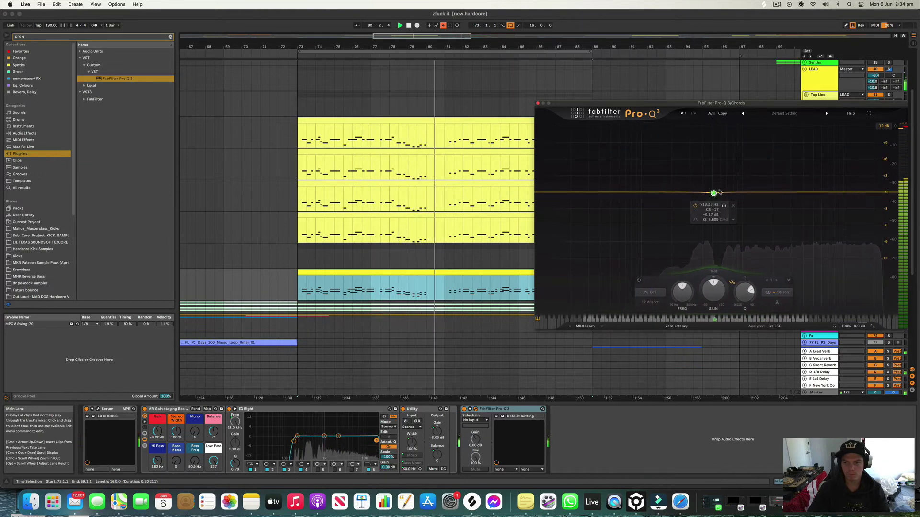
- Add a low cut at about 451 Hz in Pro-Q 3 and pull the narrow 518 Hz bell down to about -9 dB
left_click(689, 193)
left_click(671, 180)
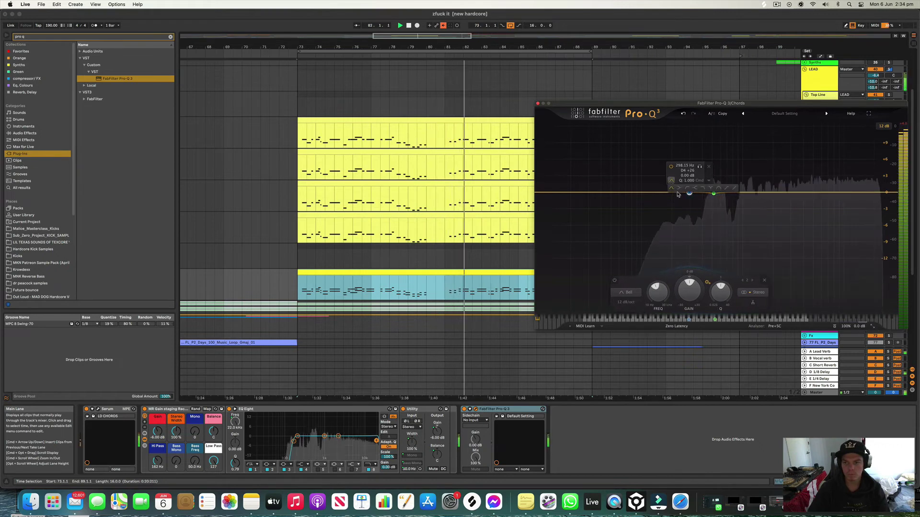
left_click(687, 188)
left_click_drag(689, 192, 718, 196)
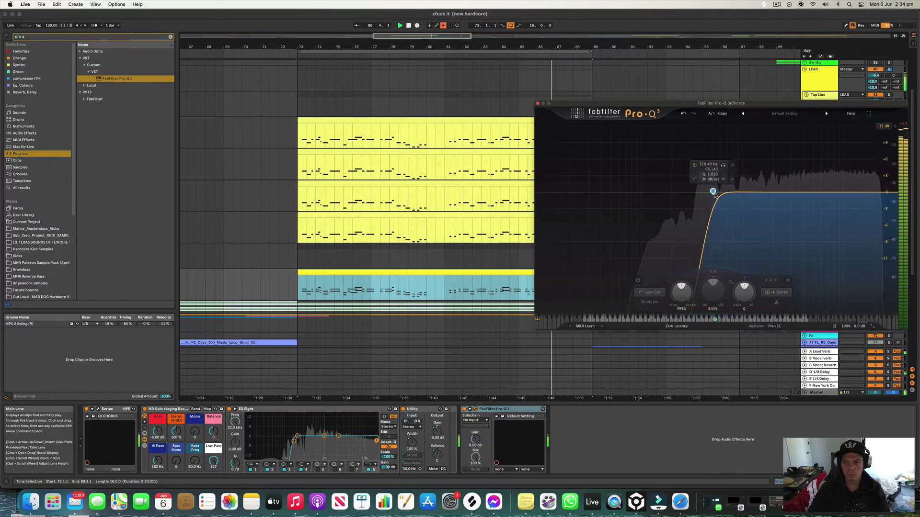
left_click_drag(711, 192, 714, 242)
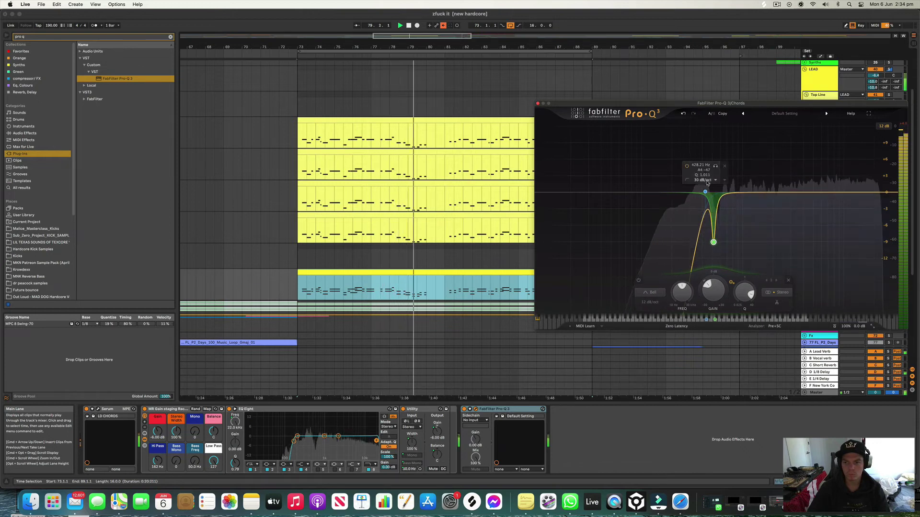
left_click_drag(705, 192, 708, 192)
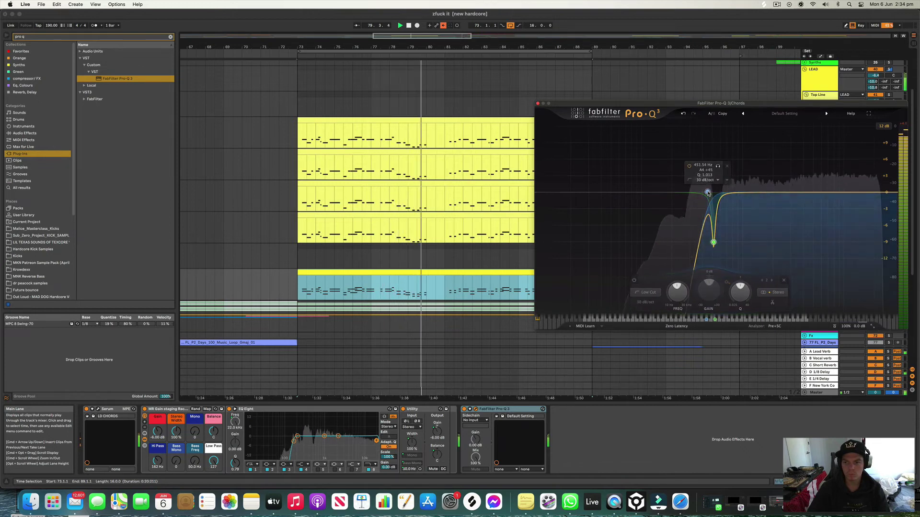
- Add a high cut at about 22.4 kHz in Pro-Q 3 and close its window
left_click(884, 193)
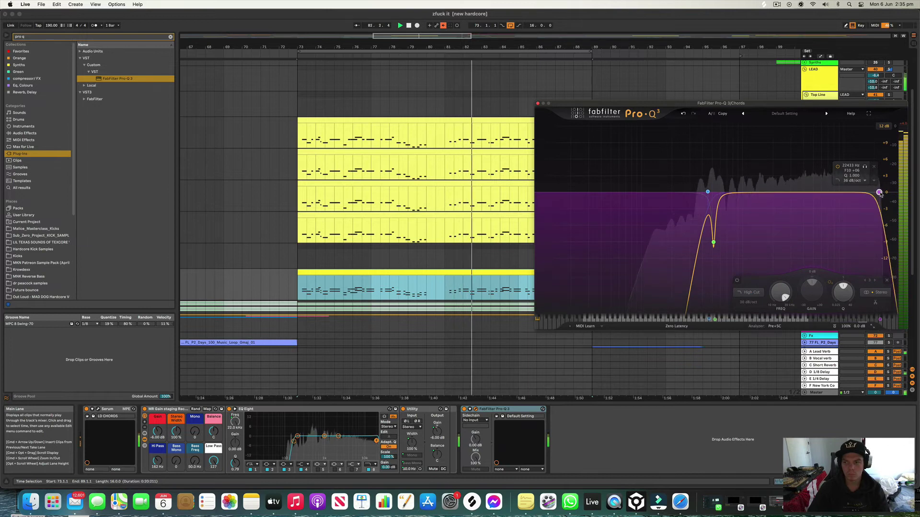
left_click(537, 103)
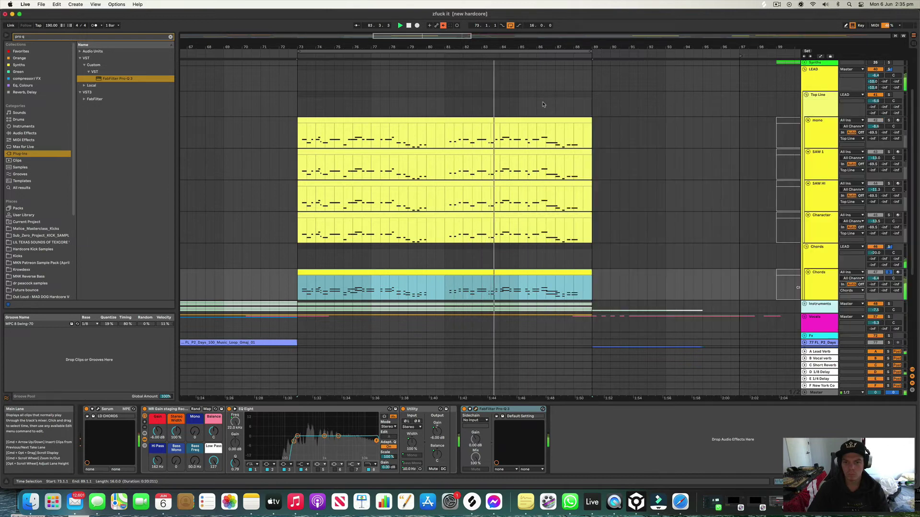
- Try transposing all notes of the Chords clip to a lower octave, and move them back to their original pitch
double_click(543, 288)
key("super+a")
key("shift+Down")
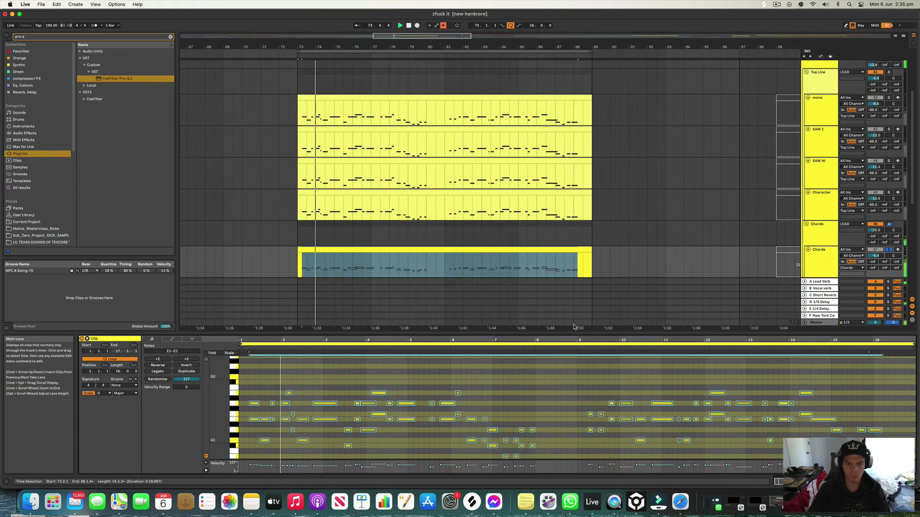
key("shift+Up")
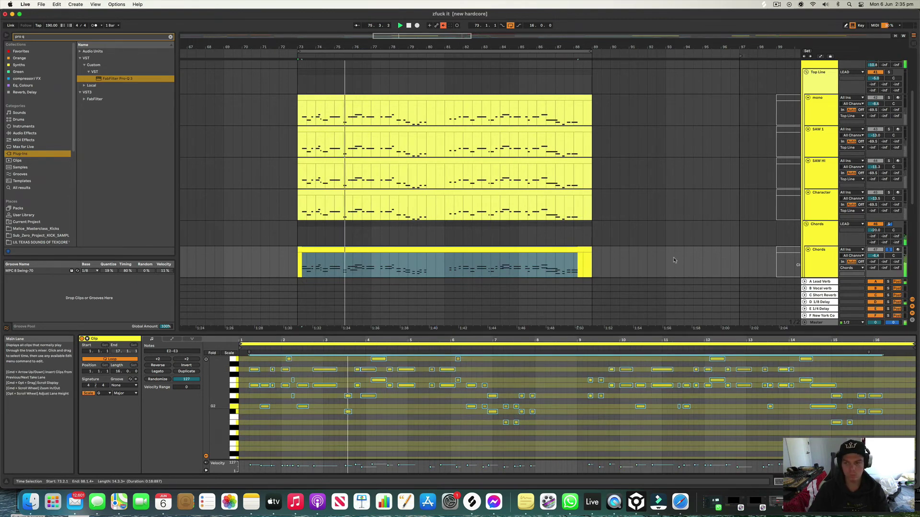
- Duplicate the Chords MIDI track and show the duplicate's device chain
left_click(832, 256)
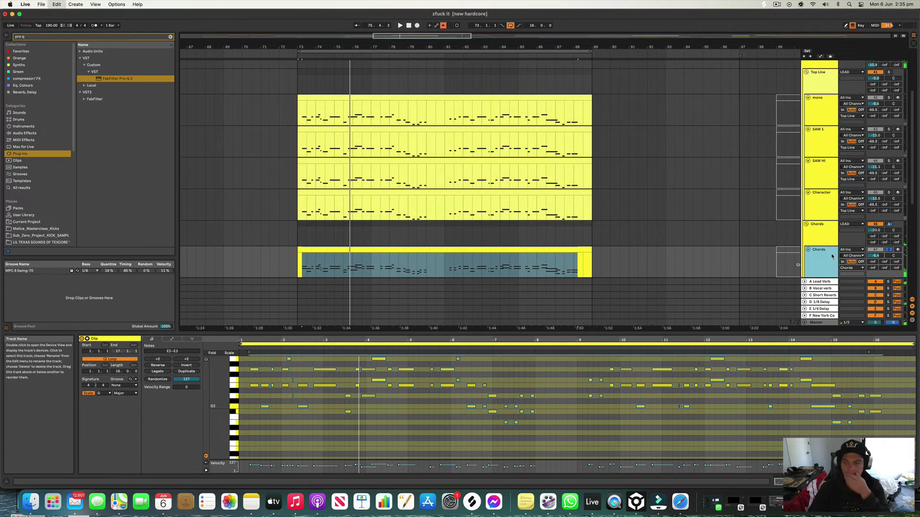
key("super+d")
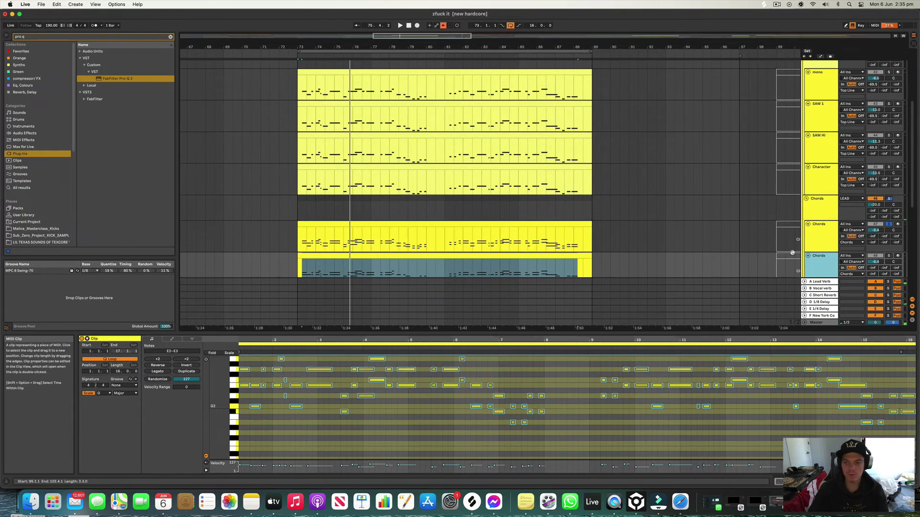
double_click(817, 265)
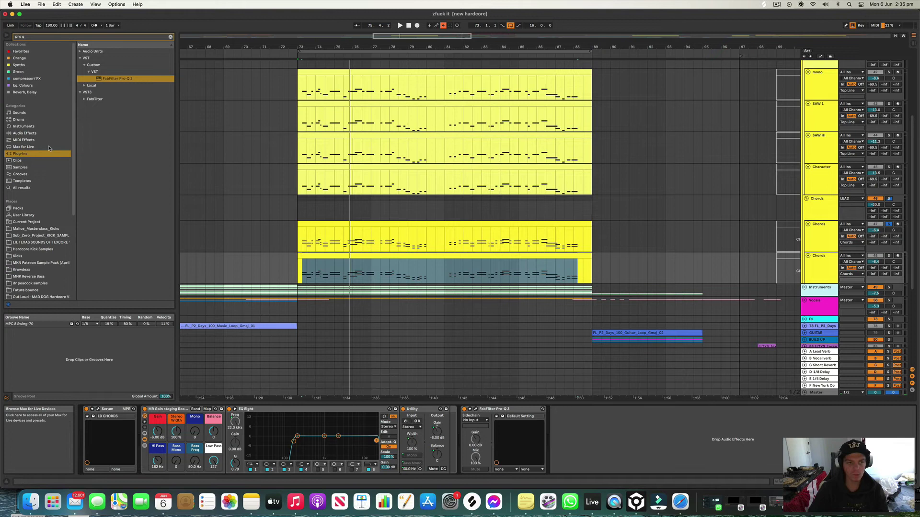
- Search the plug-ins for "sy" and replace Serum on the duplicated Chords track with Sylenth1
key("BackSpace")
key("BackSpace")
key("BackSpace")
key("BackSpace")
key("BackSpace")
type("syle")
key("BackSpace")
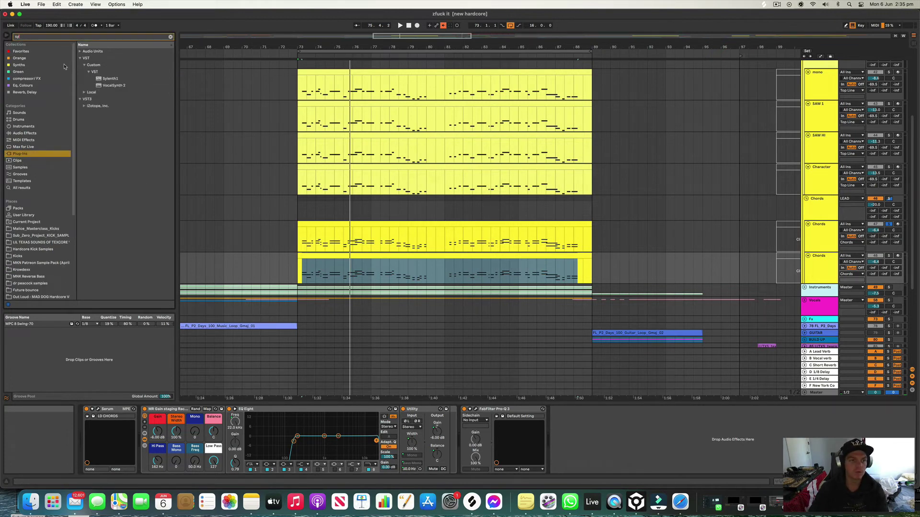
left_click(111, 79)
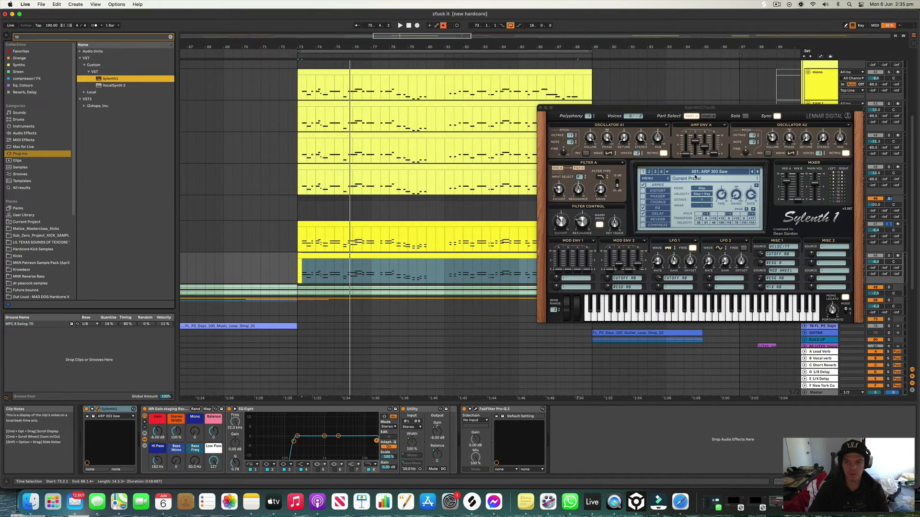
- Load the custom Happy Hardcore 2022 bank from Music Blocks in Sylenth1 and choose the preset 068: LD - Squaresaw
left_click(652, 178)
mouse_move(661, 193)
mouse_move(738, 199)
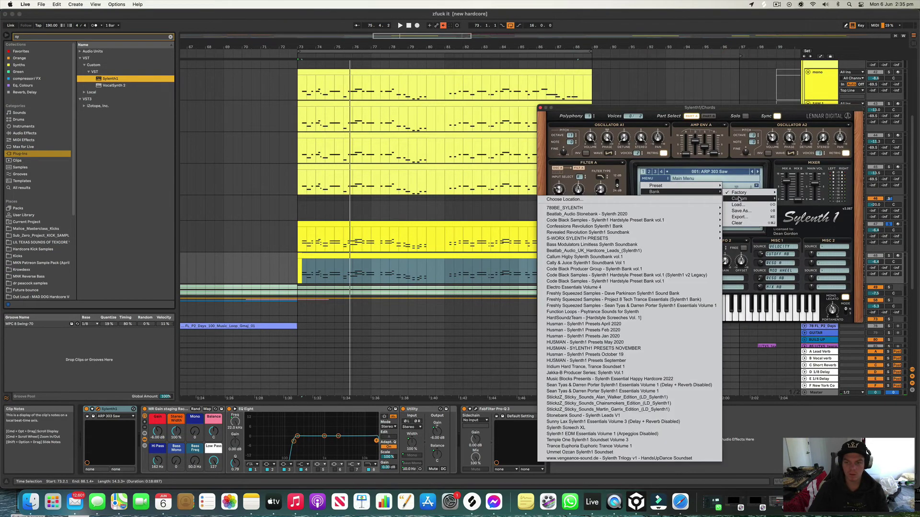
left_click(619, 380)
left_click(689, 173)
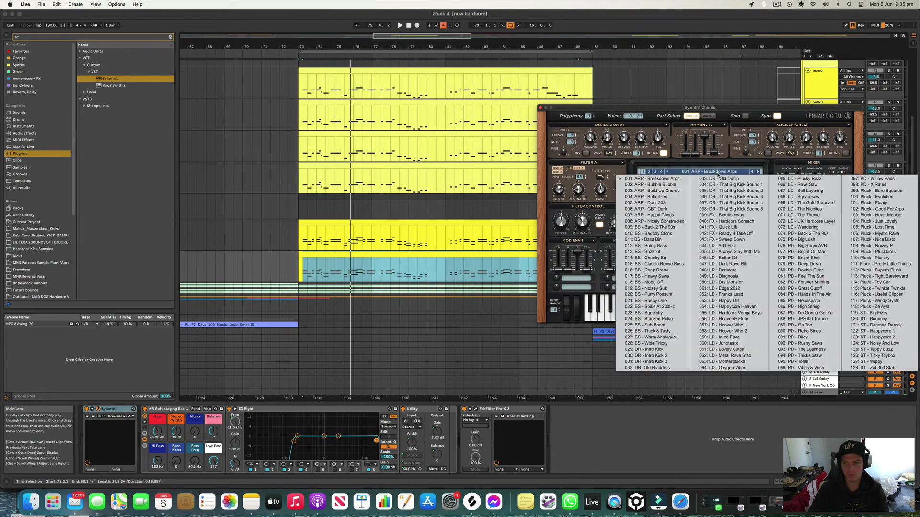
left_click(826, 197)
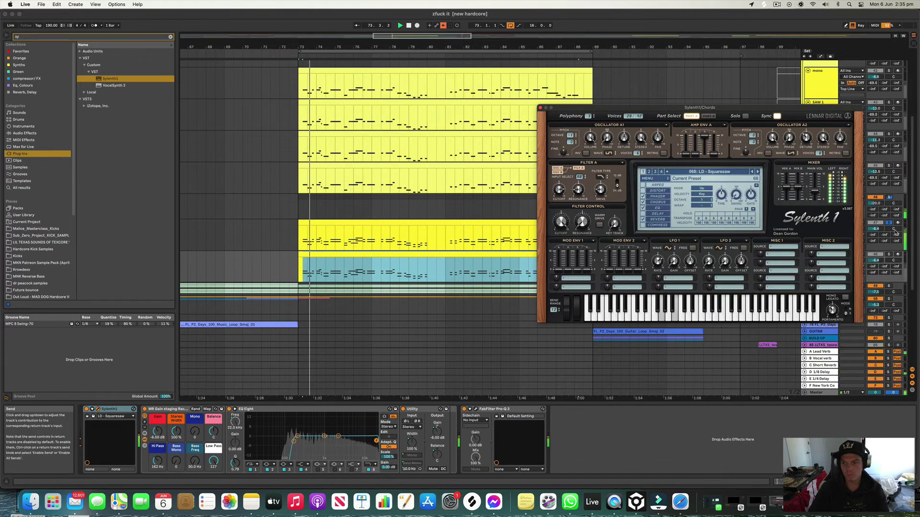
- Solo the duplicated Chords track, audition Sylenth1 with its Chorus on, and close the synth window
left_click(889, 255)
scroll(889, 256, "up", 1)
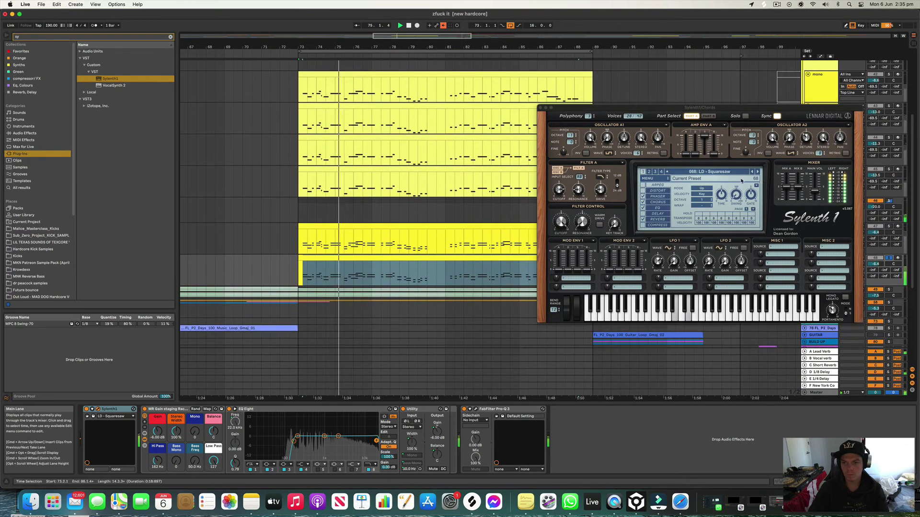
left_click(757, 134)
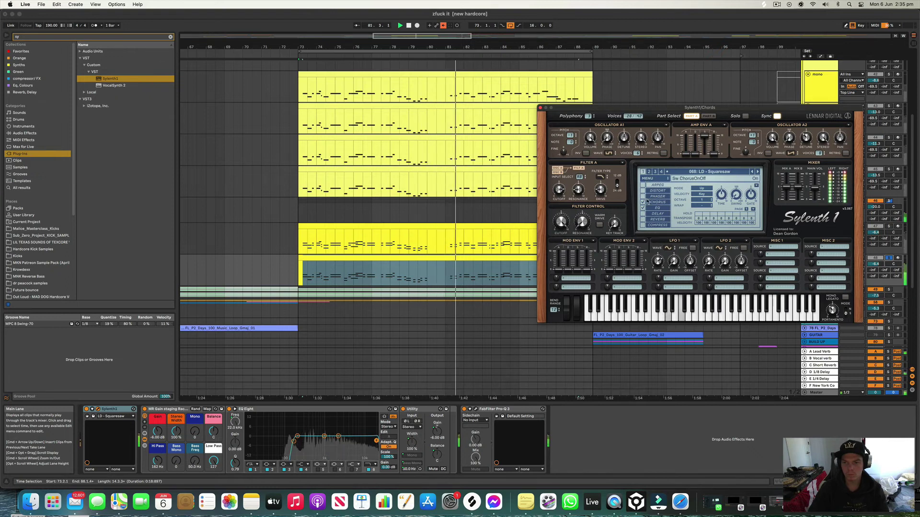
left_click(540, 107)
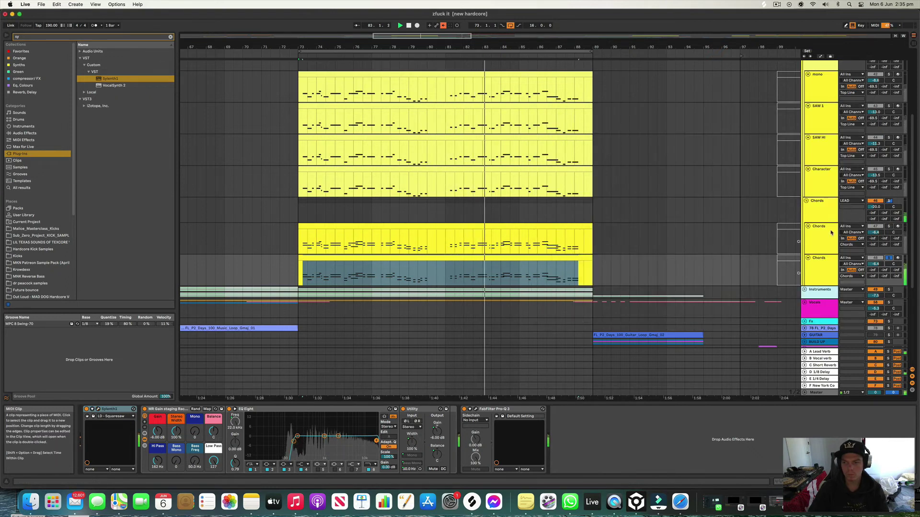
- Audition both Chords layers soloed together with the Sylenth1 layer's Hi Pass at 298 Hz, and turn off the Chords group's solo in the mixer
left_click(889, 226)
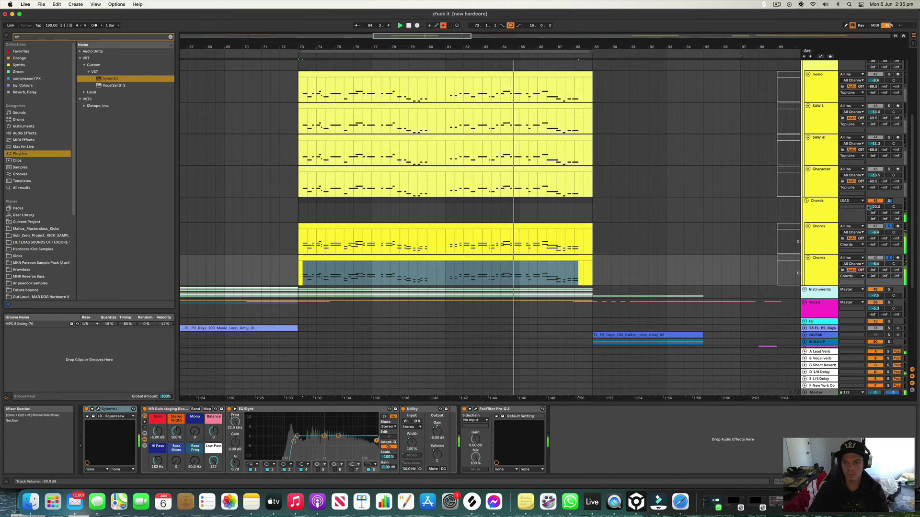
key("Tab")
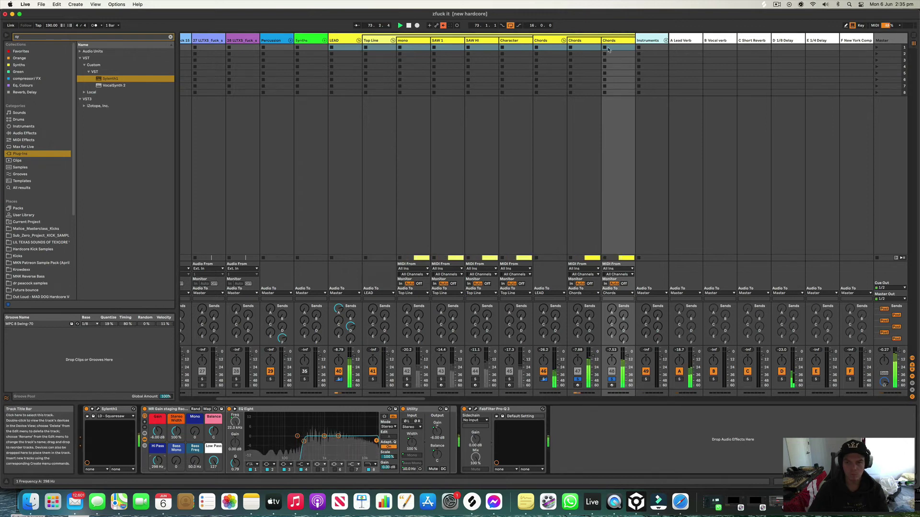
left_click(544, 379)
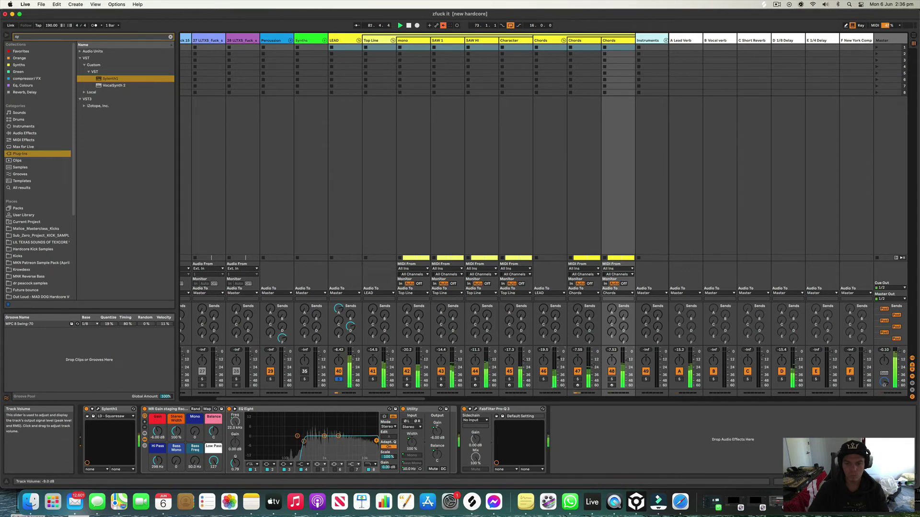
- Fine-tune the LEAD group's reverb and delay sends in the mixer while it plays, and stop playback
scroll(560, 360, "right", 1)
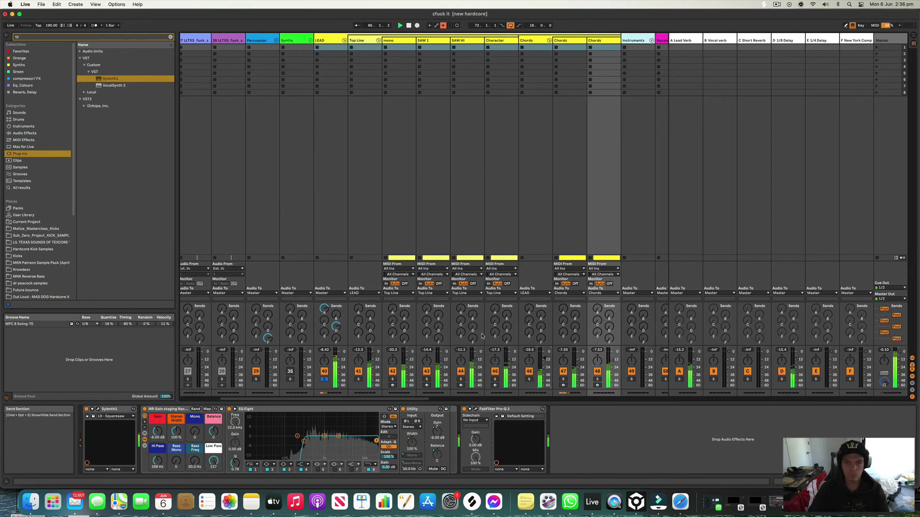
left_click_drag(328, 312, 327, 306)
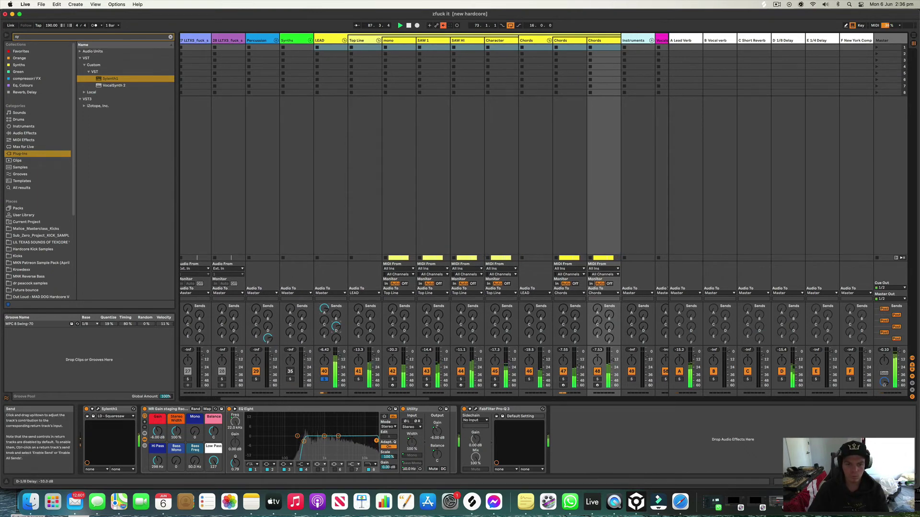
scroll(337, 328, "right", 1)
key("space")
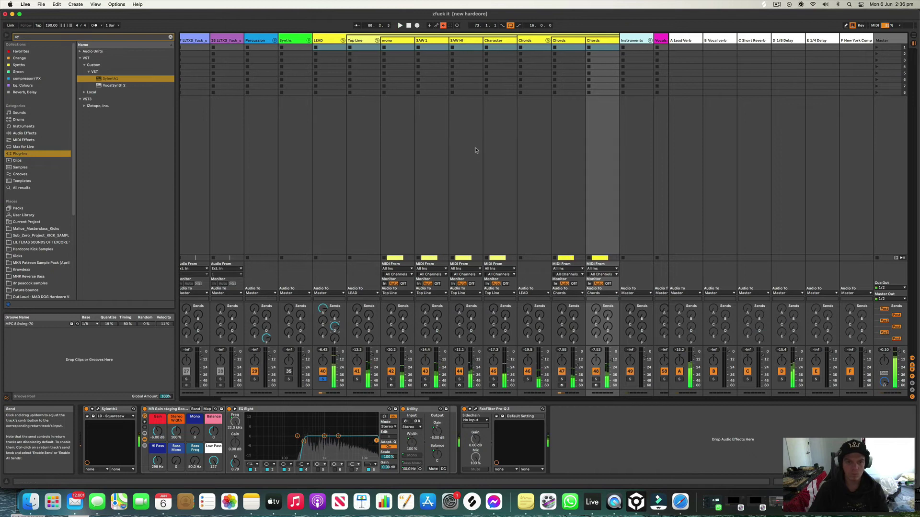
- Show the LEAD group's device chain and return to the Arrangement view at the LEAD group's tracks
left_click(332, 39)
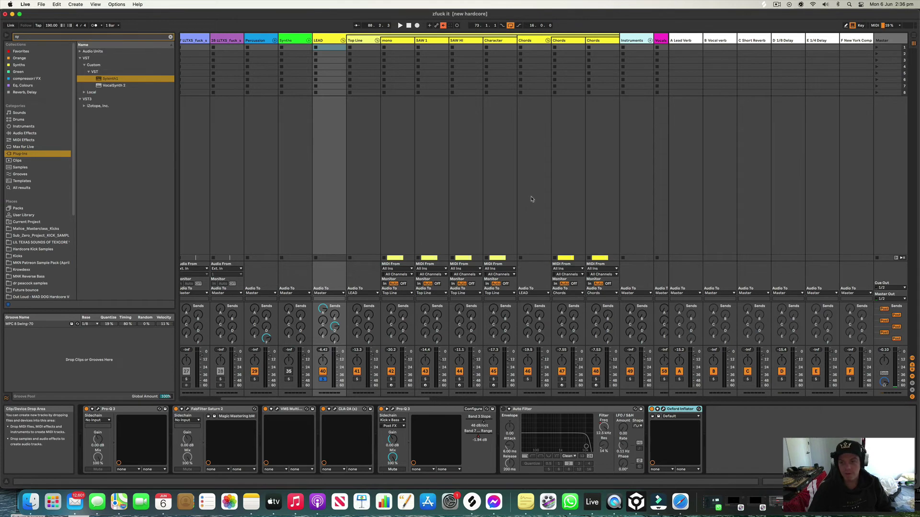
key("Tab")
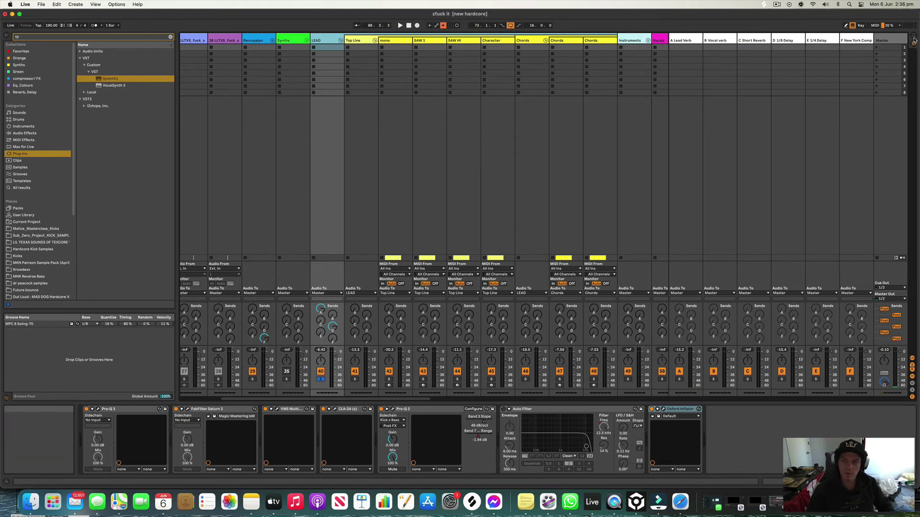
left_click(914, 40)
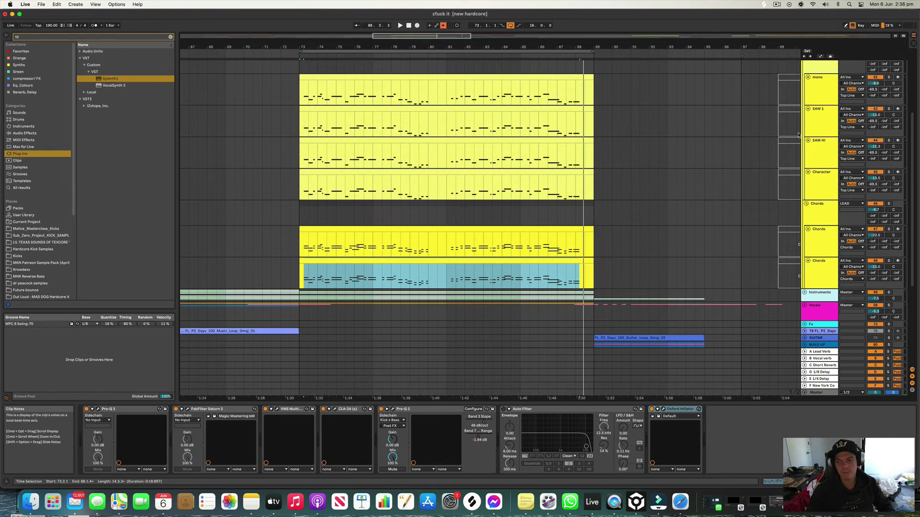
scroll(797, 211, "up", 1)
scroll(808, 181, "up", 5)
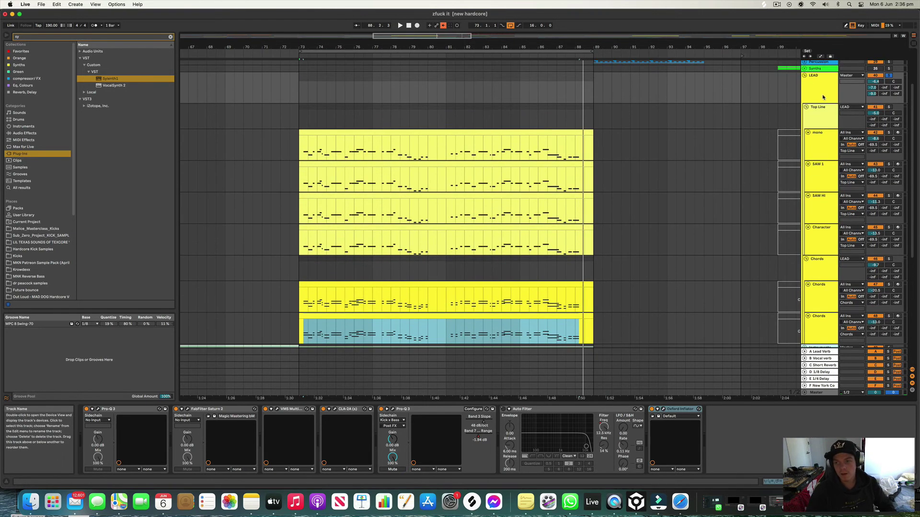
- Search the plug-ins for a compressor, a limiter and Pro-L, load FabFilter Pro-L on the Top Line group, and start playback
left_click(20, 38)
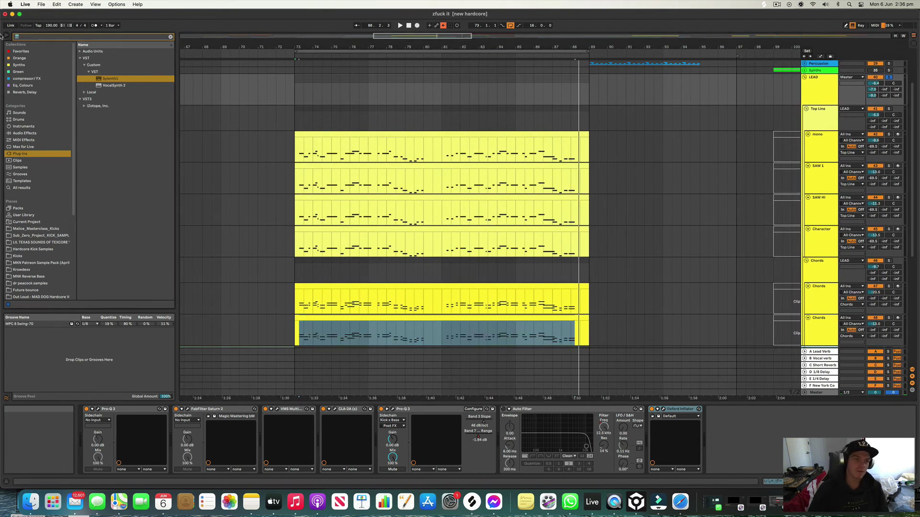
type("compres")
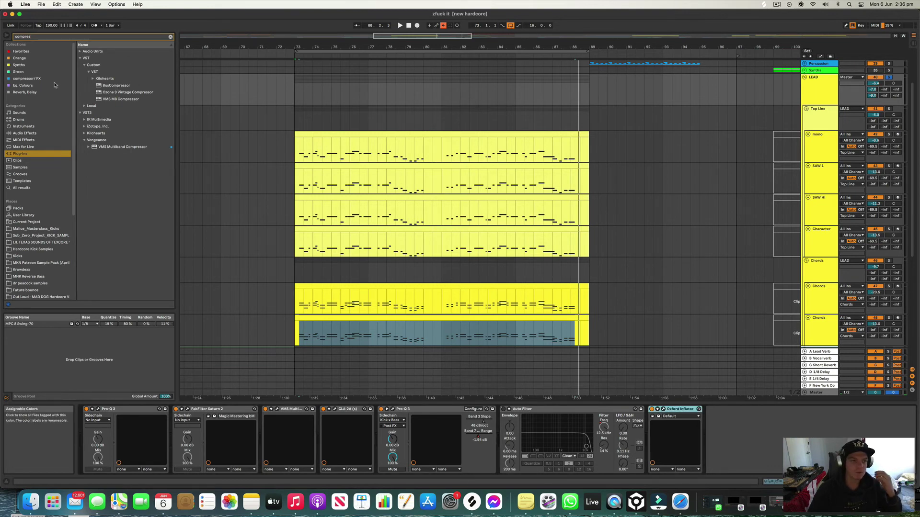
key("super+f")
type("limit")
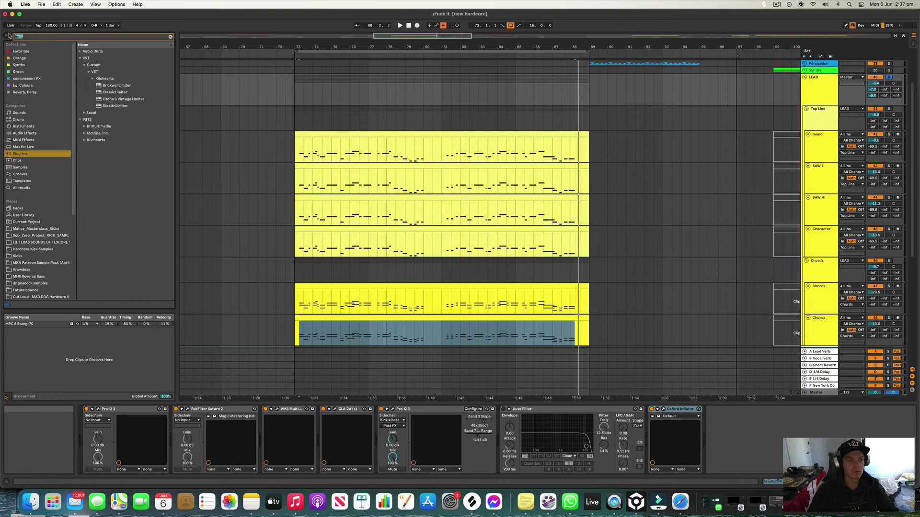
type("pro L")
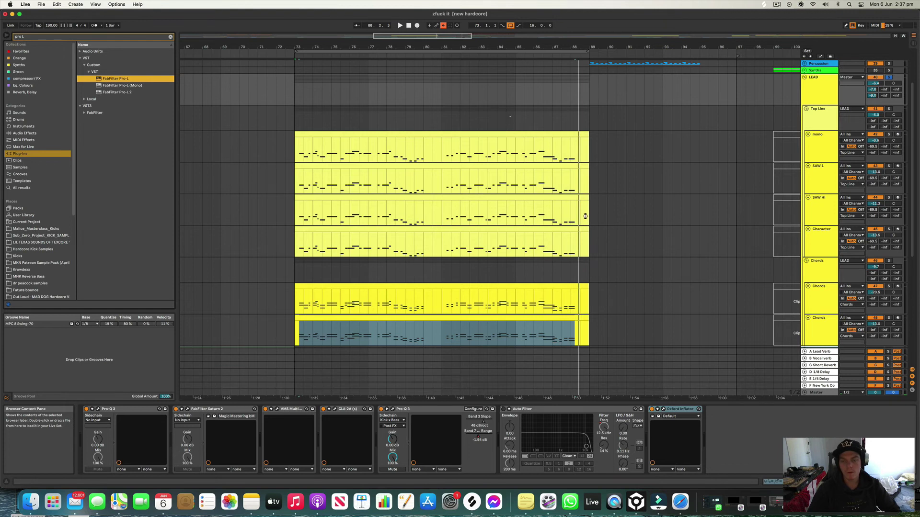
left_click(297, 59)
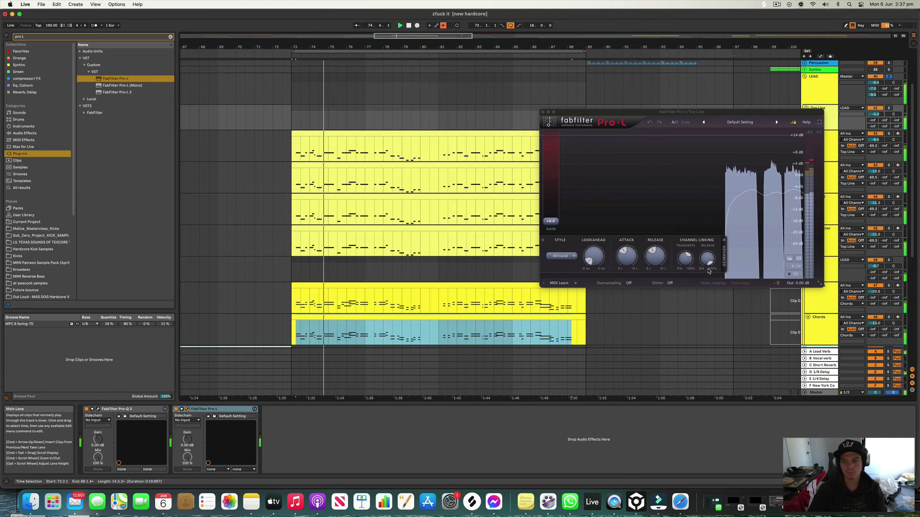
- Set the Top Line's Pro-L style to Transparent, raise its lookahead, adjust the release, trim the output to -0.02 dB, and close its window
left_click(560, 256)
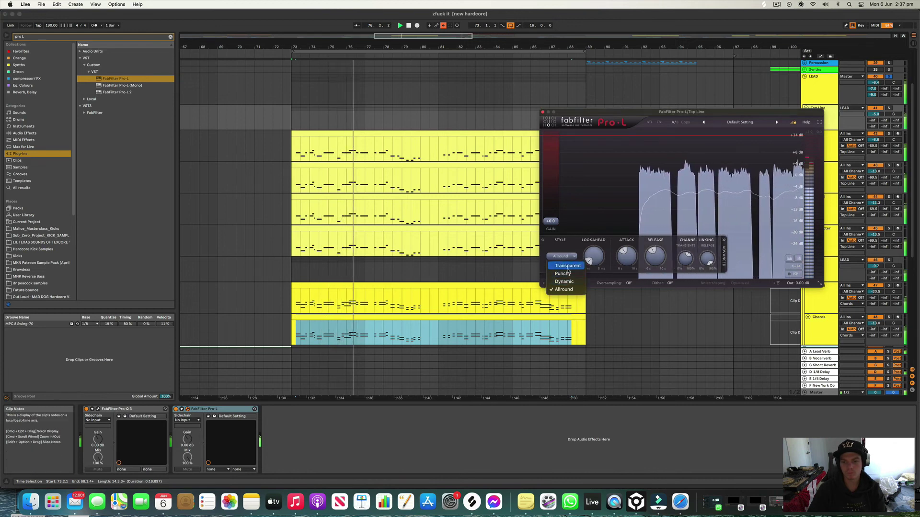
left_click(567, 266)
left_click_drag(593, 257, 634, 307)
left_click_drag(654, 253, 630, 306)
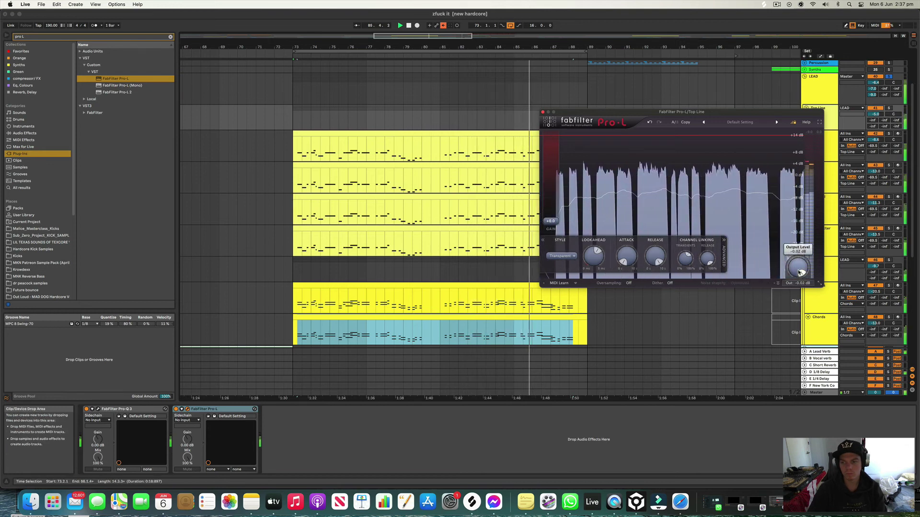
left_click(542, 112)
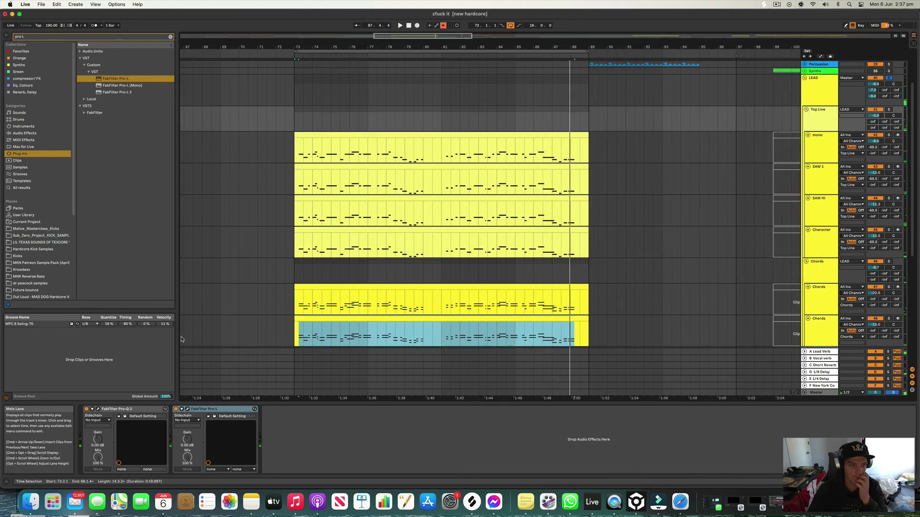
- Find Live's Compressor in the compressor/ FX collection and add it after Pro-L on the Top Line group
scroll(182, 339, "right", 1)
key("super+f")
type("compr")
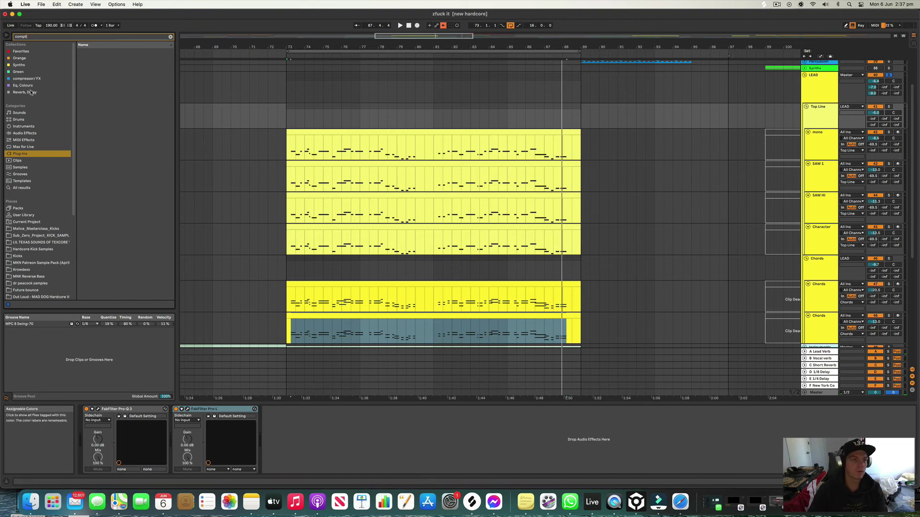
key("BackSpace")
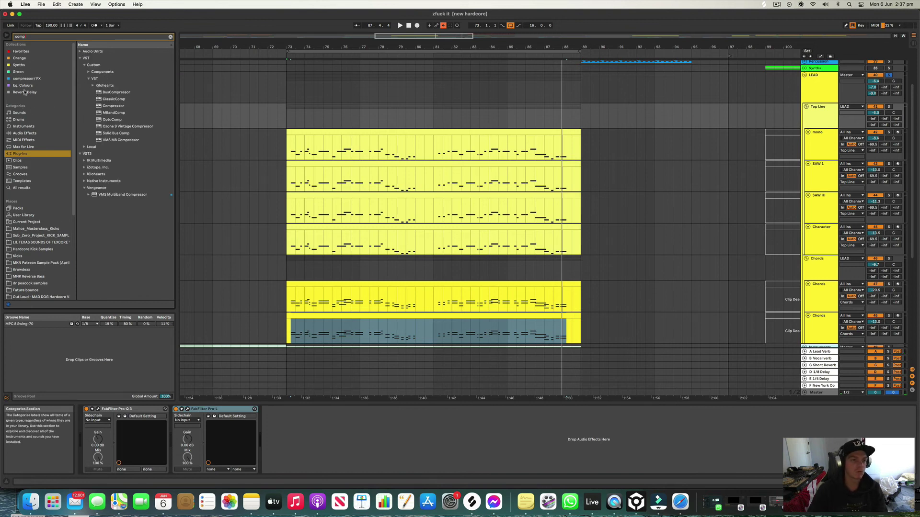
left_click(23, 86)
left_click(170, 37)
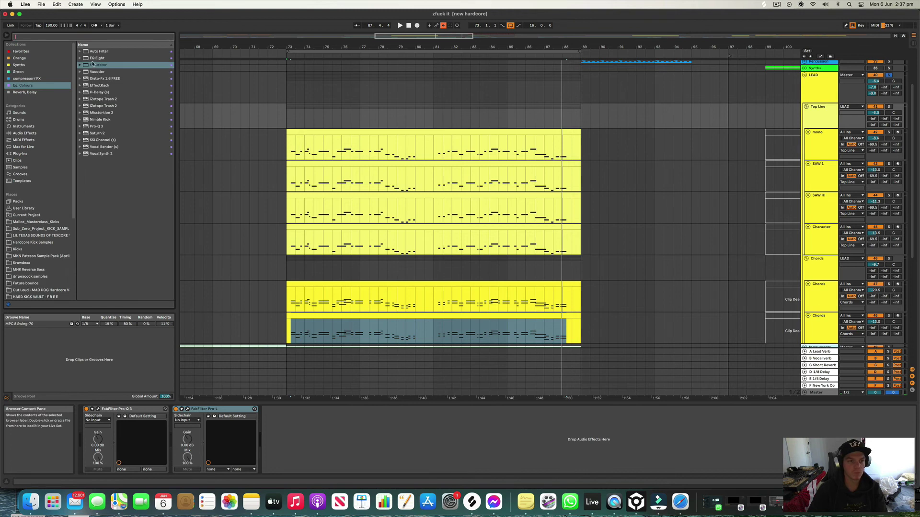
left_click(29, 79)
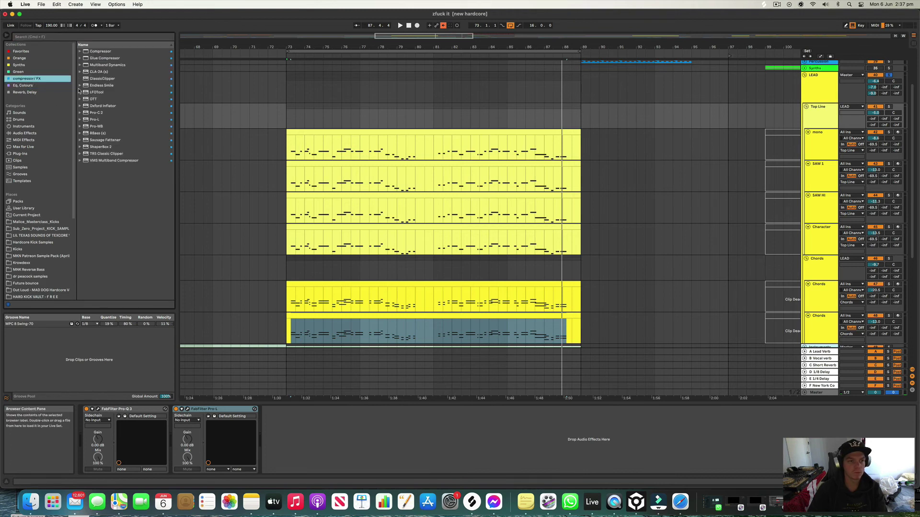
left_click_drag(94, 52, 276, 432)
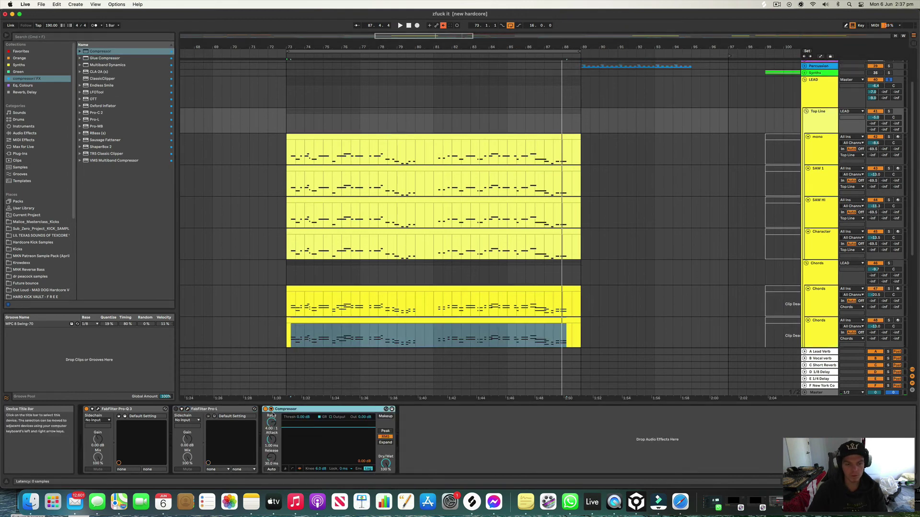
- Expand the Top Line Compressor's sidechain section, switch it to the meter display, and set its threshold to about -24.7 dB during playback
left_click(271, 409)
key("space")
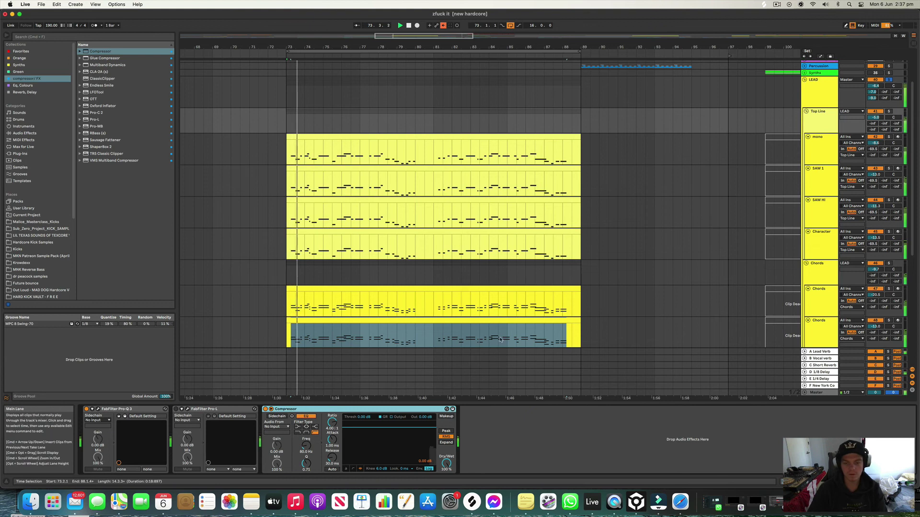
left_click(345, 470)
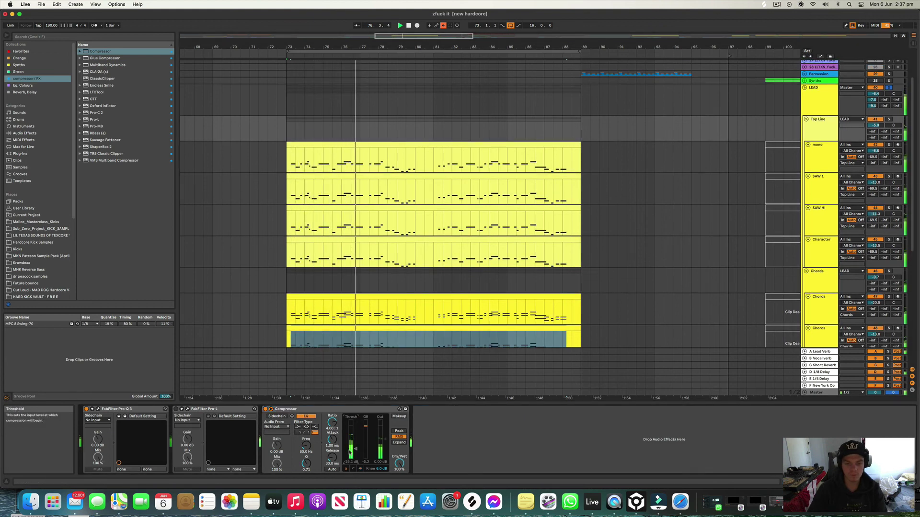
left_click_drag(355, 445, 356, 448)
left_click_drag(913, 185, 917, 187)
- Audition the SAW 1 layer and the Character layer soloed in turn
left_click(889, 172)
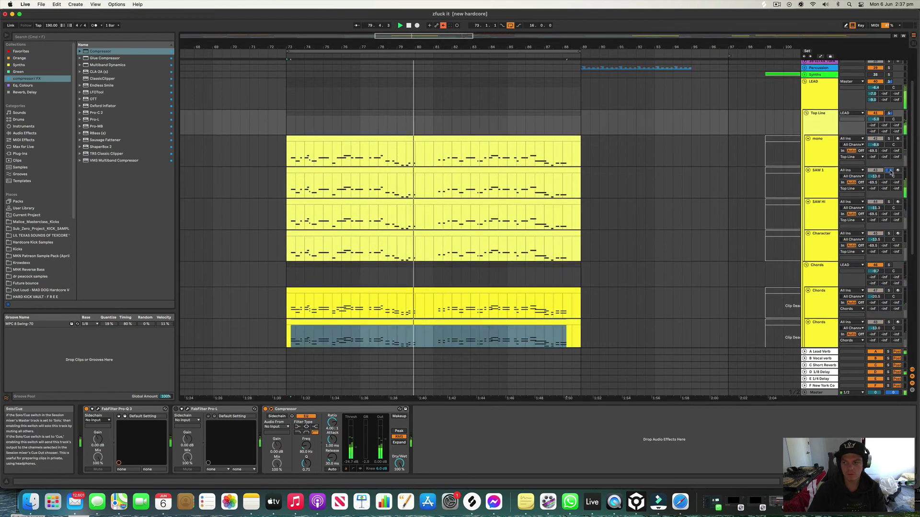
scroll(889, 175, "up", 1)
scroll(890, 216, "up", 1)
left_click(888, 241)
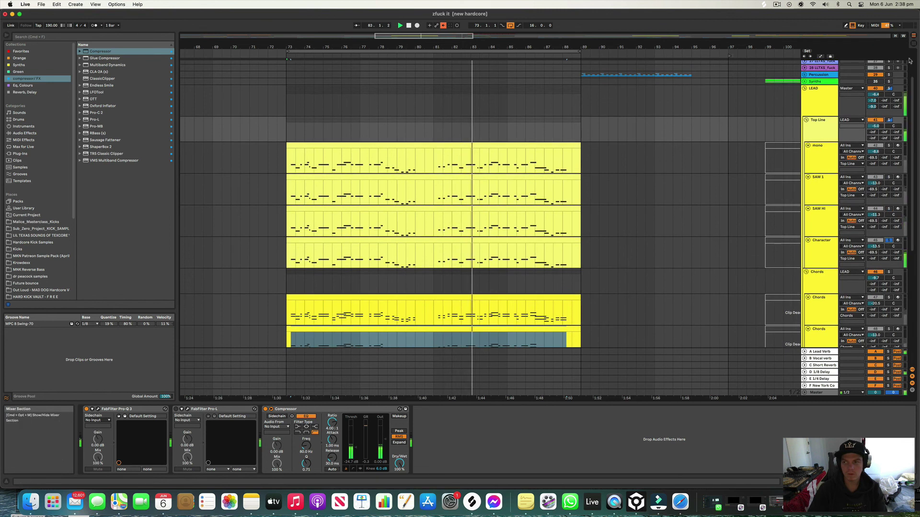
- Open the Character track's Pro-Q 3 from the mixer and shape a gentle bell cut around 4 kHz while it plays
key("Tab")
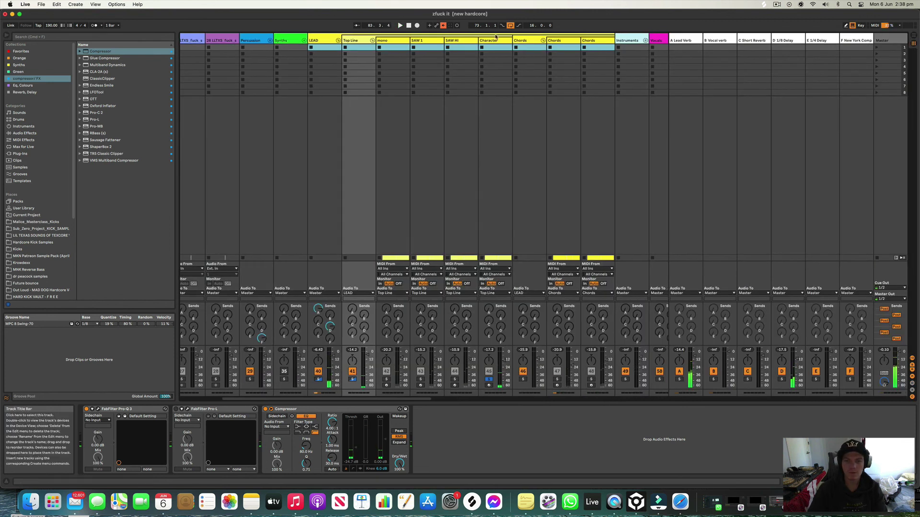
left_click(497, 46)
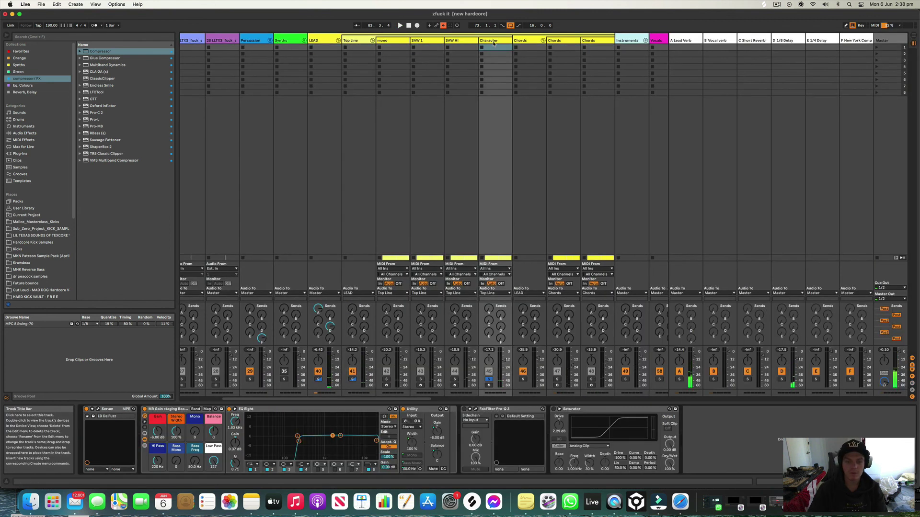
left_click(476, 411)
left_click(476, 409)
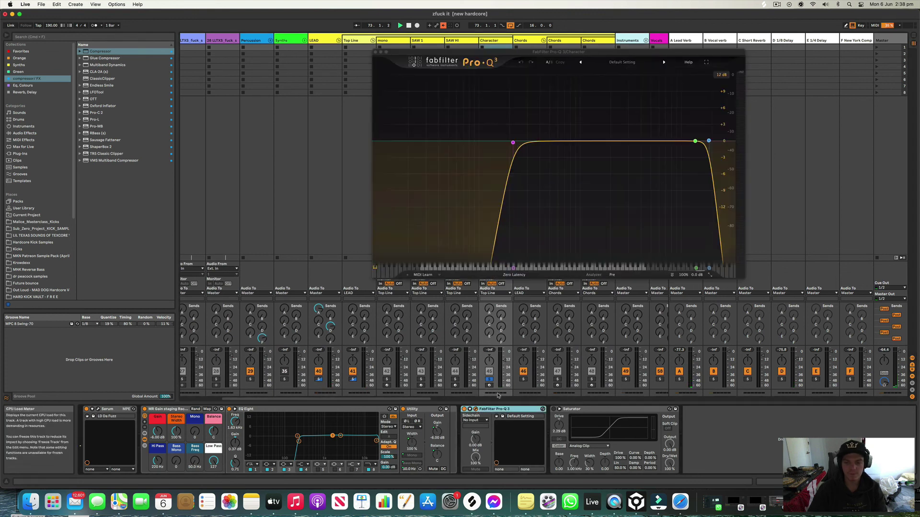
key("space")
left_click_drag(624, 141, 643, 143)
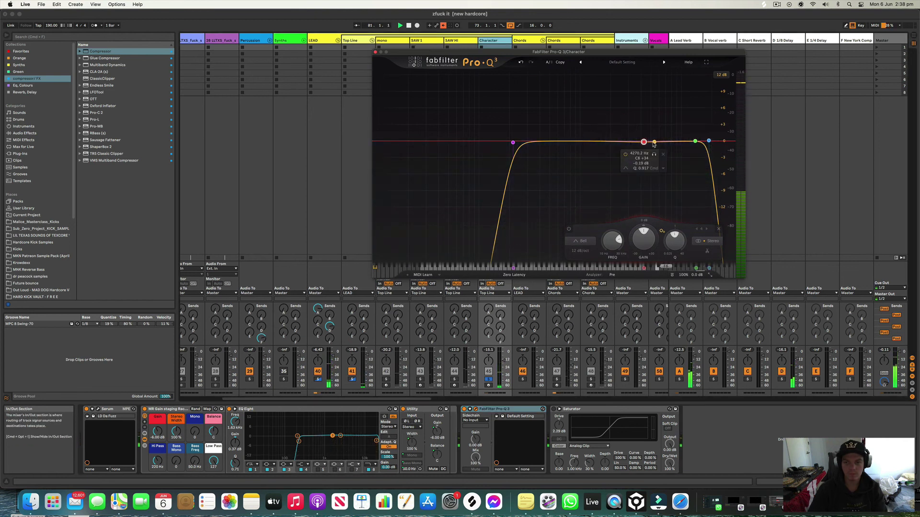
left_click_drag(643, 142, 641, 147)
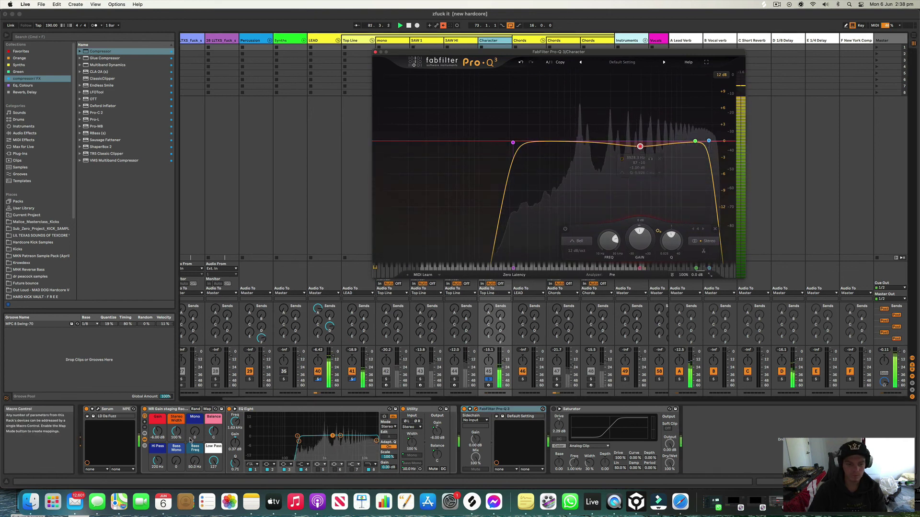
- Narrow the Character layer's Stereo Width macro to 80 % and cut around 1.2 kHz in its EQ Eight
left_click_drag(176, 433, 176, 479)
mouse_move(176, 433)
left_mouse_down()
mouse_move(176, 402)
mouse_move(176, 448)
left_mouse_up()
left_click_drag(332, 436, 326, 446)
scroll(565, 363, "left", 1)
- Bring Character's Pro-Q 3 bell to +0.18 dB, close the EQ, and set the track volume to -16 dB with the full lead playing
left_click_drag(640, 146, 640, 141)
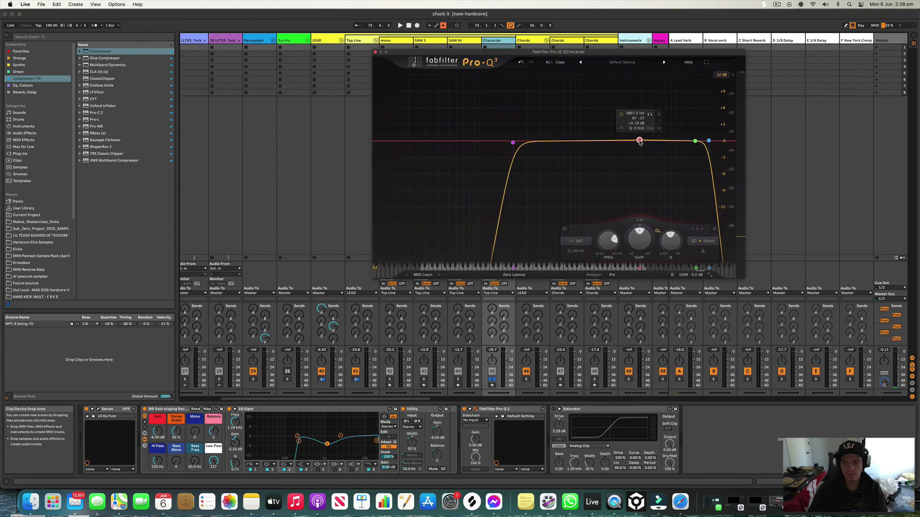
left_click(375, 52)
key("space")
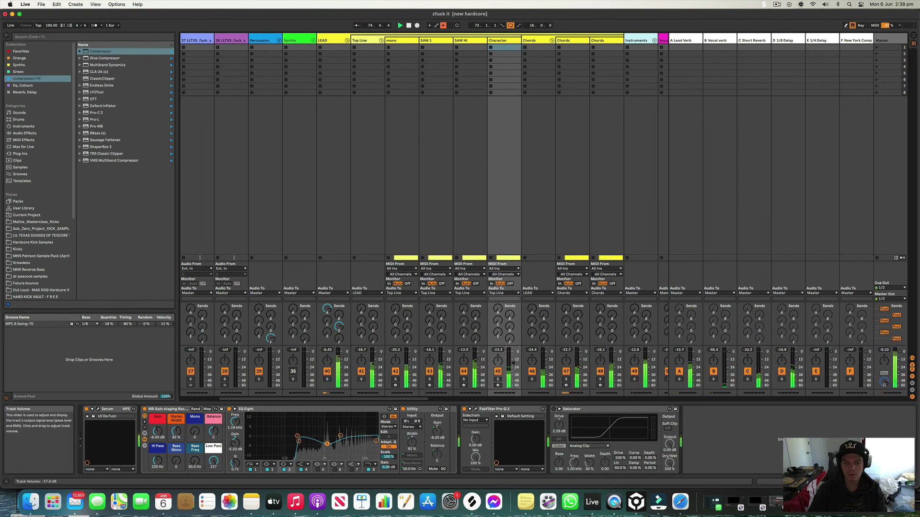
left_click_drag(510, 366, 513, 363)
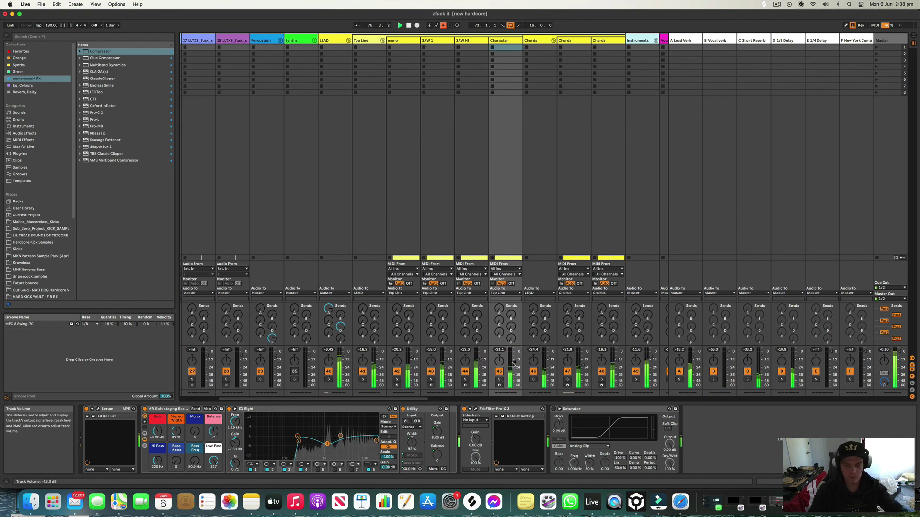
scroll(513, 365, "left", 1)
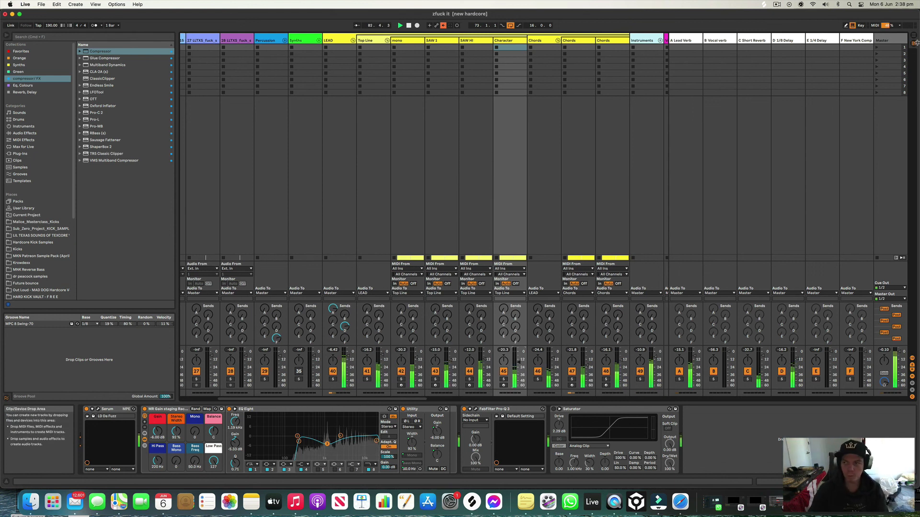
- Collapse the LEAD group in the Arrangement, show its device chain in the mixer view, and stop playback
key("Tab")
scroll(622, 176, "right", 1)
left_click_drag(430, 46, 496, 28)
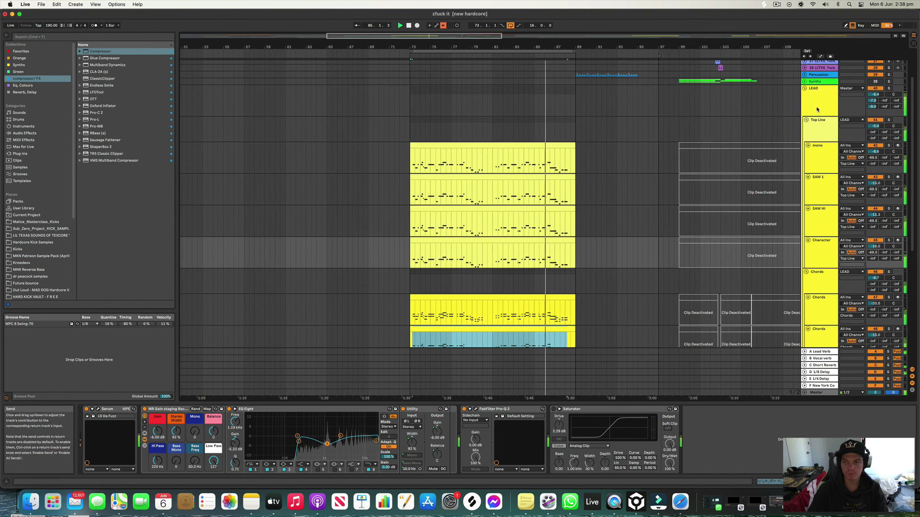
left_click(804, 88)
key("Tab")
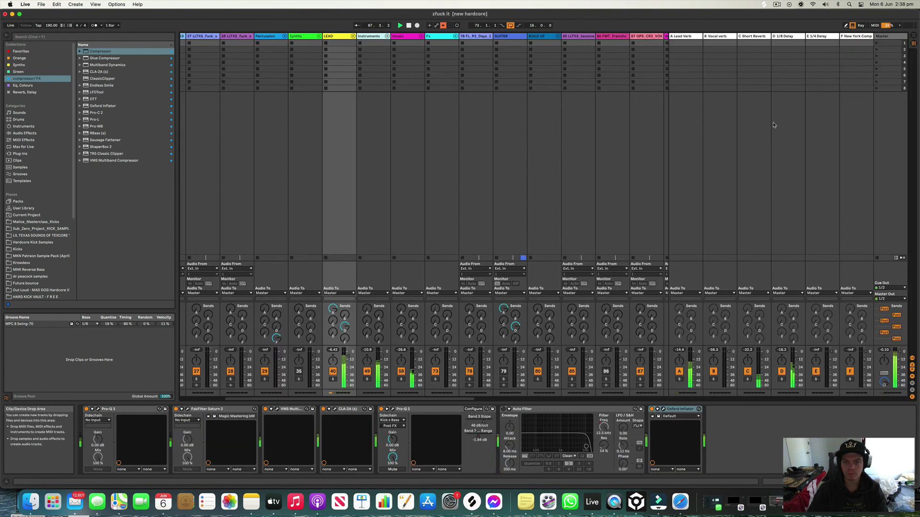
key("space")
scroll(722, 164, "right", 1)
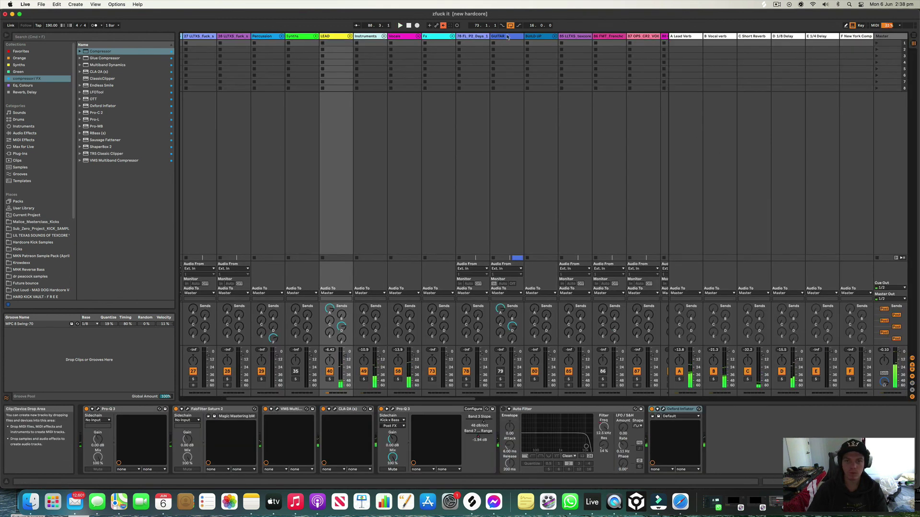